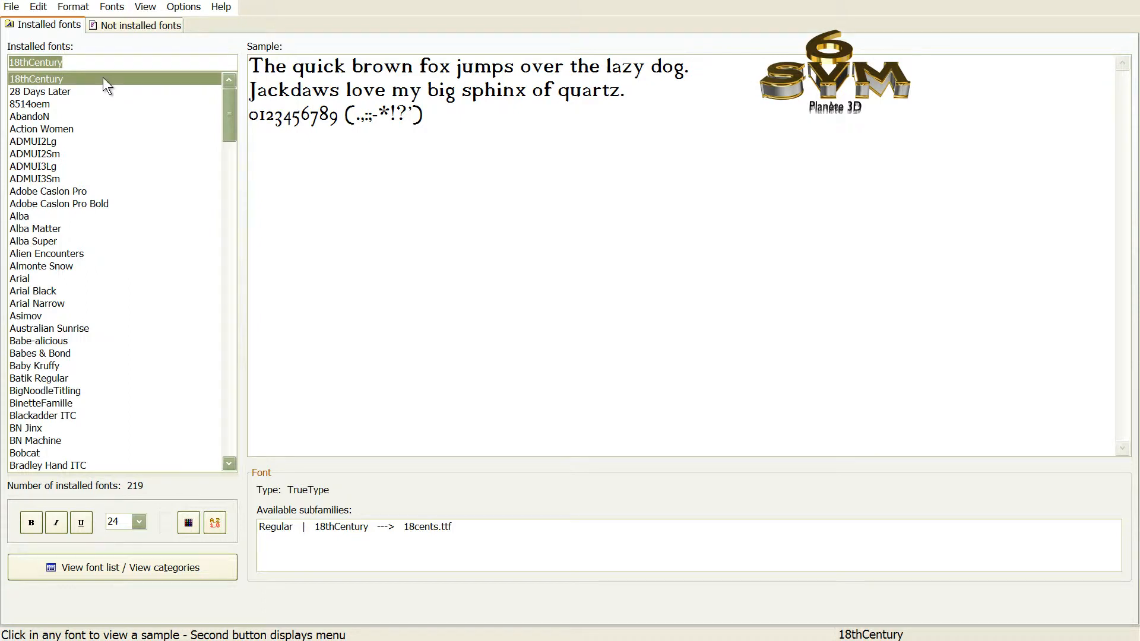
# Open the overview of all installed fonts and browse through their previews.
pyautogui.click(145, 8)
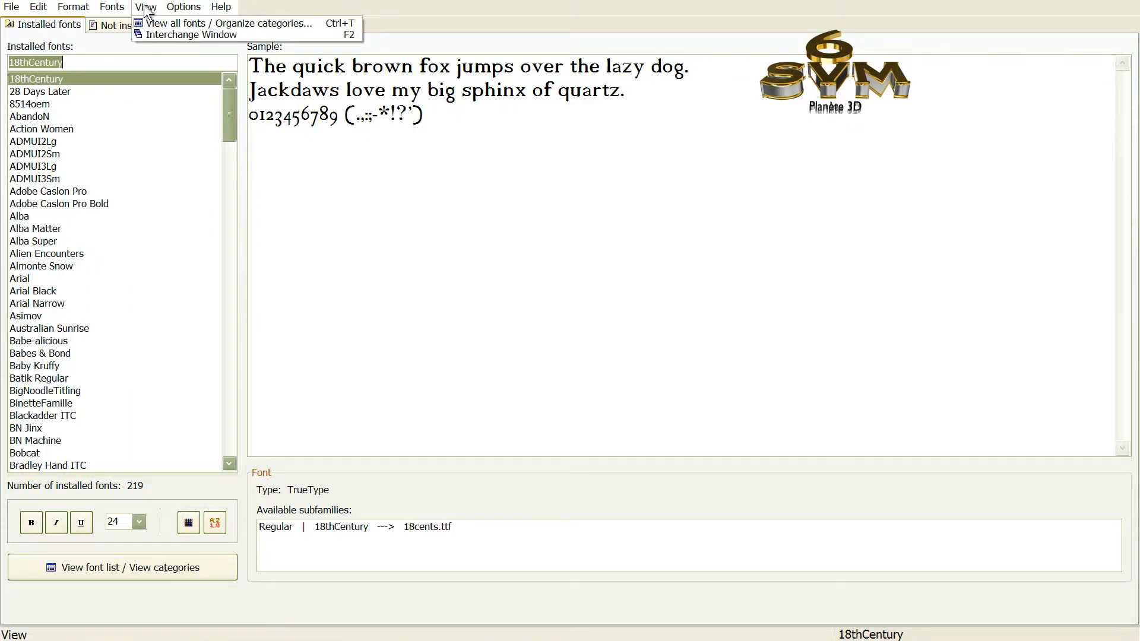
pyautogui.click(157, 24)
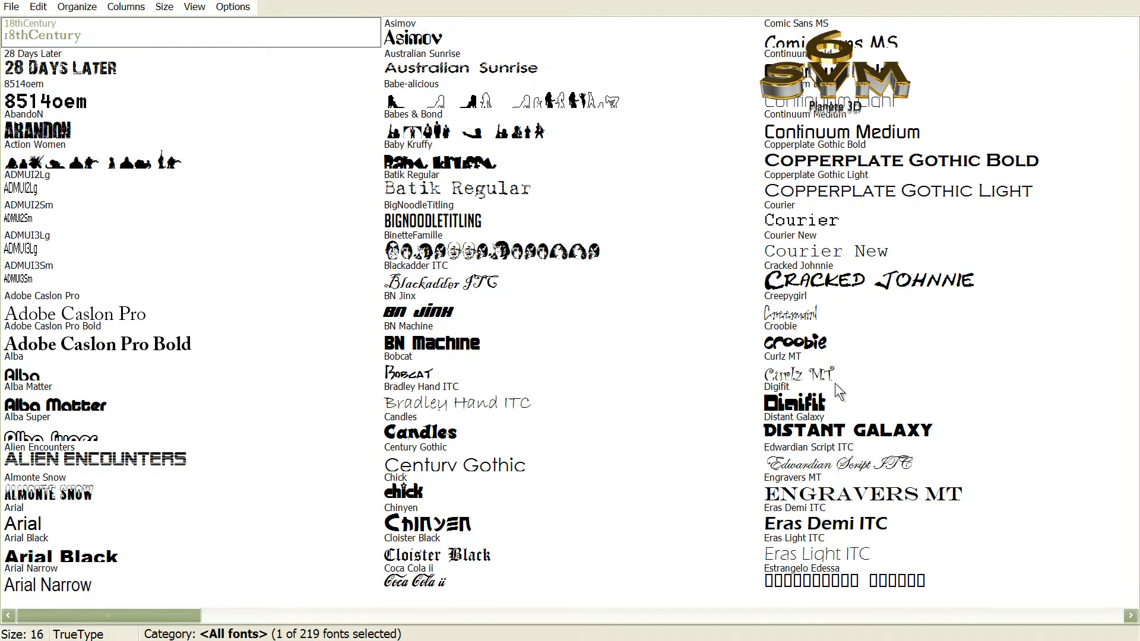
pyautogui.scroll(-1, 1010, 392)
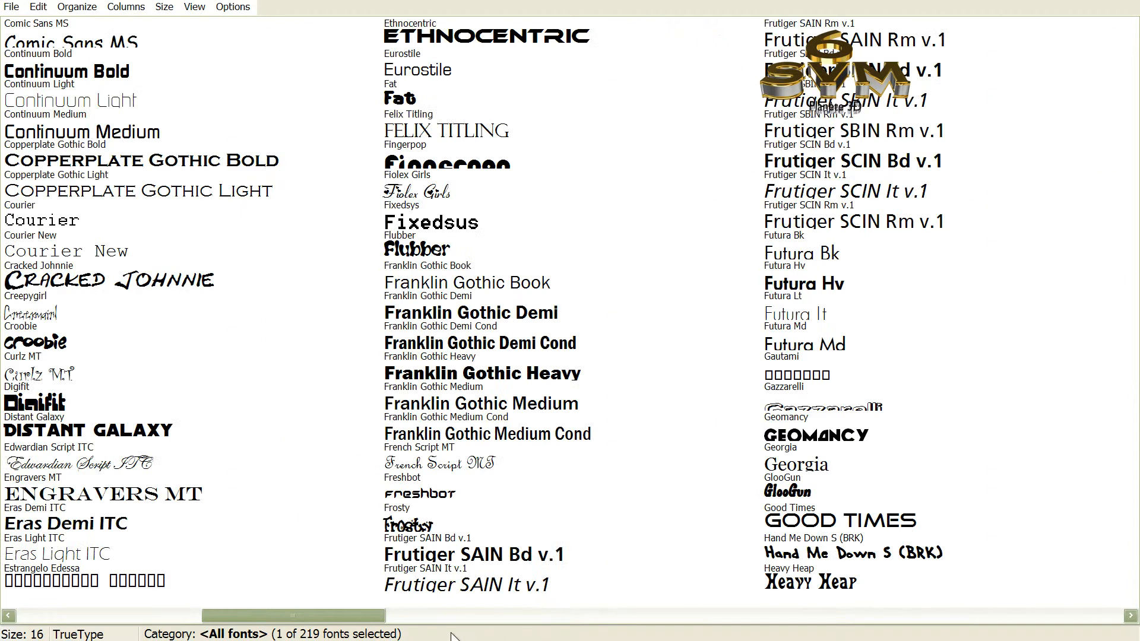
pyautogui.moveTo(357, 615); pyautogui.dragTo(470, 595)
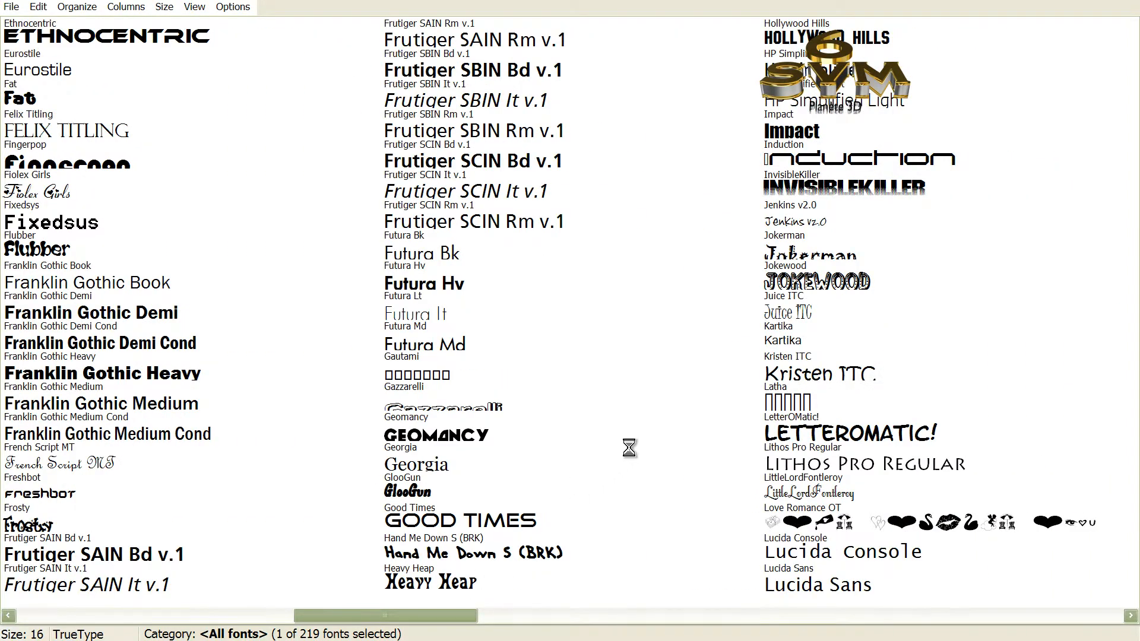
pyautogui.scroll(2, 629, 449)
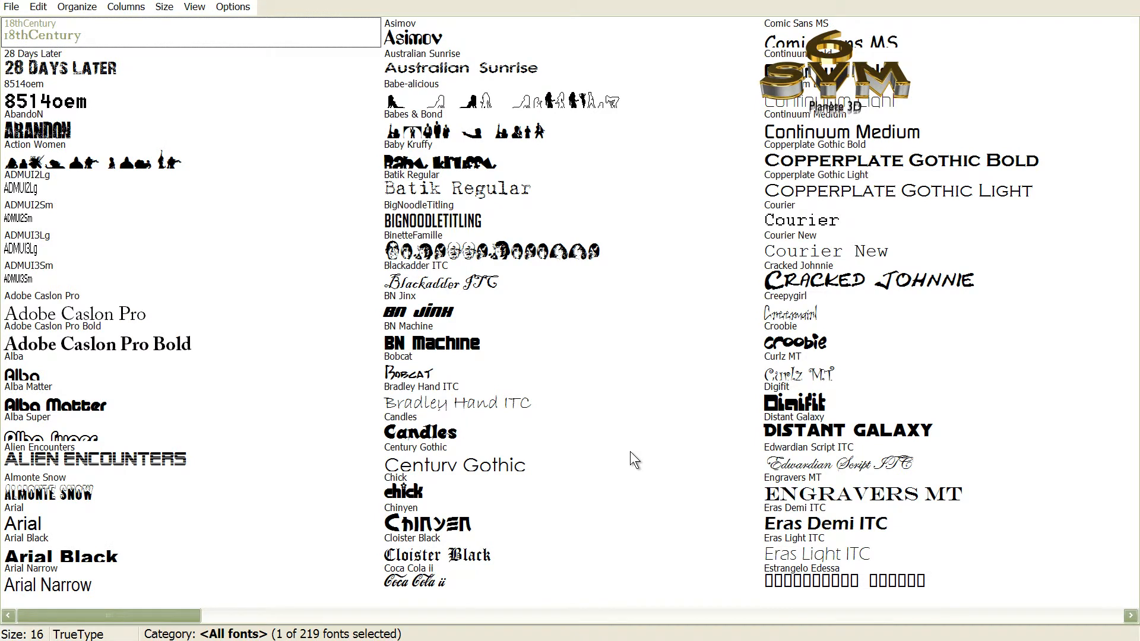
pyautogui.scroll(-1, 630, 452)
pyautogui.scroll(-1, 637, 453)
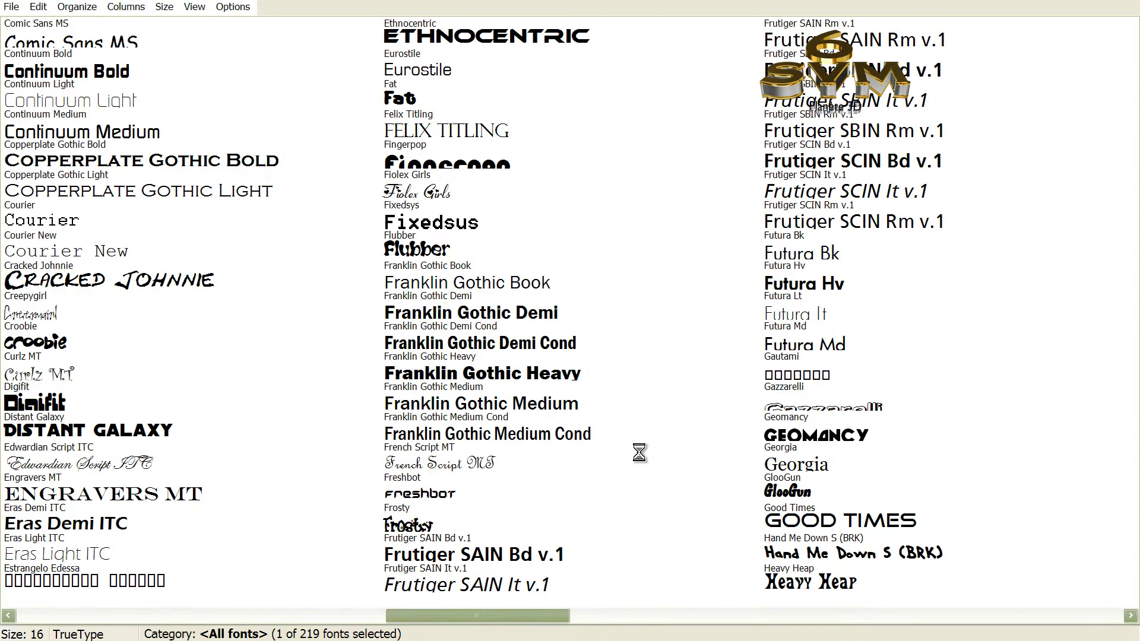
pyautogui.scroll(2, 637, 453)
pyautogui.scroll(-3, 637, 454)
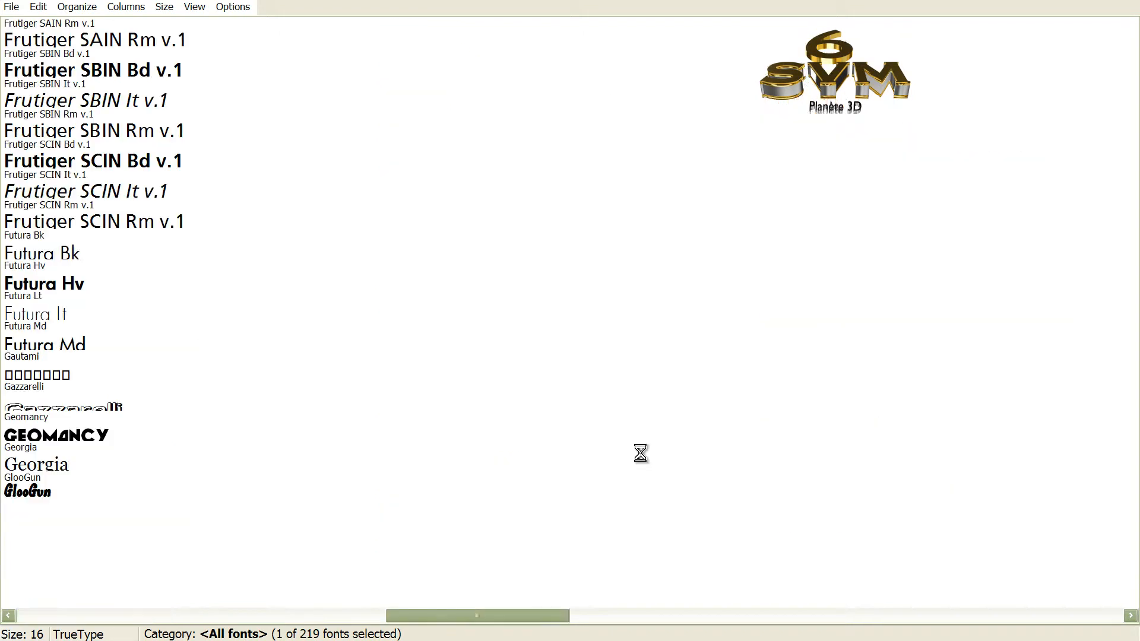
pyautogui.scroll(-2, 641, 455)
pyautogui.scroll(4, 636, 456)
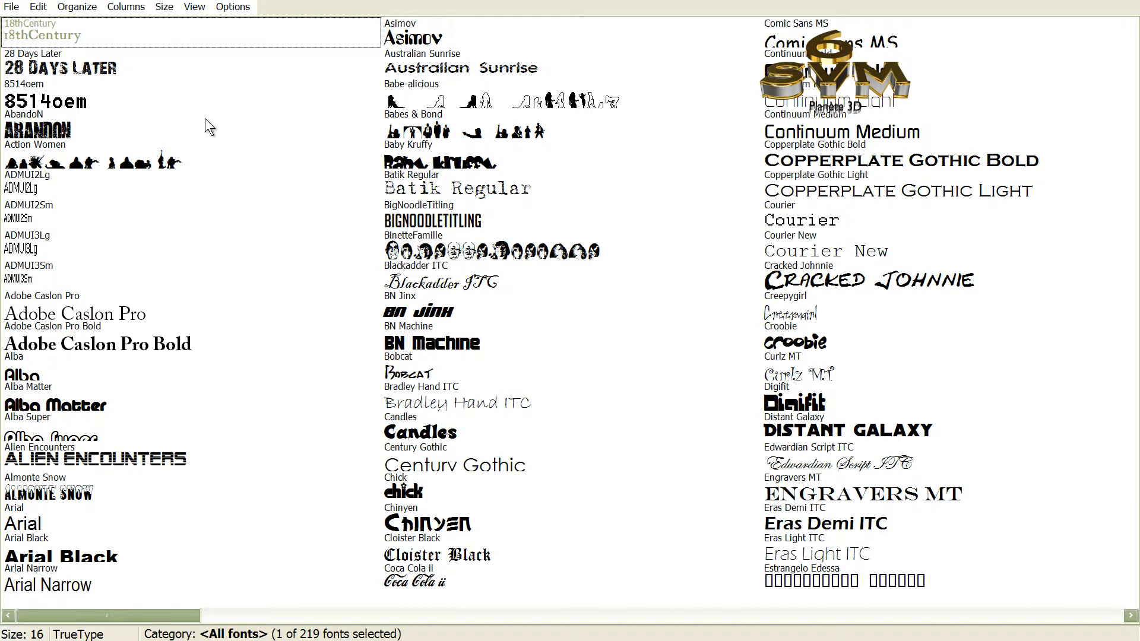
# Look through the font overview's commands and view the current 18thCentury font in the main window.
pyautogui.click(39, 7)
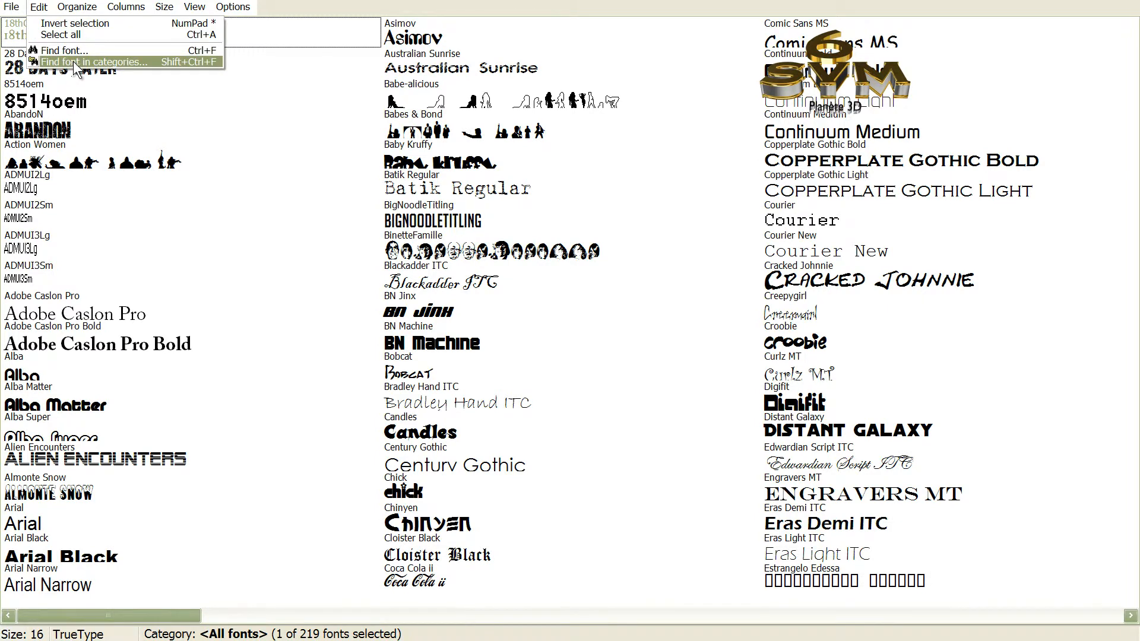
pyautogui.moveTo(79, 9)
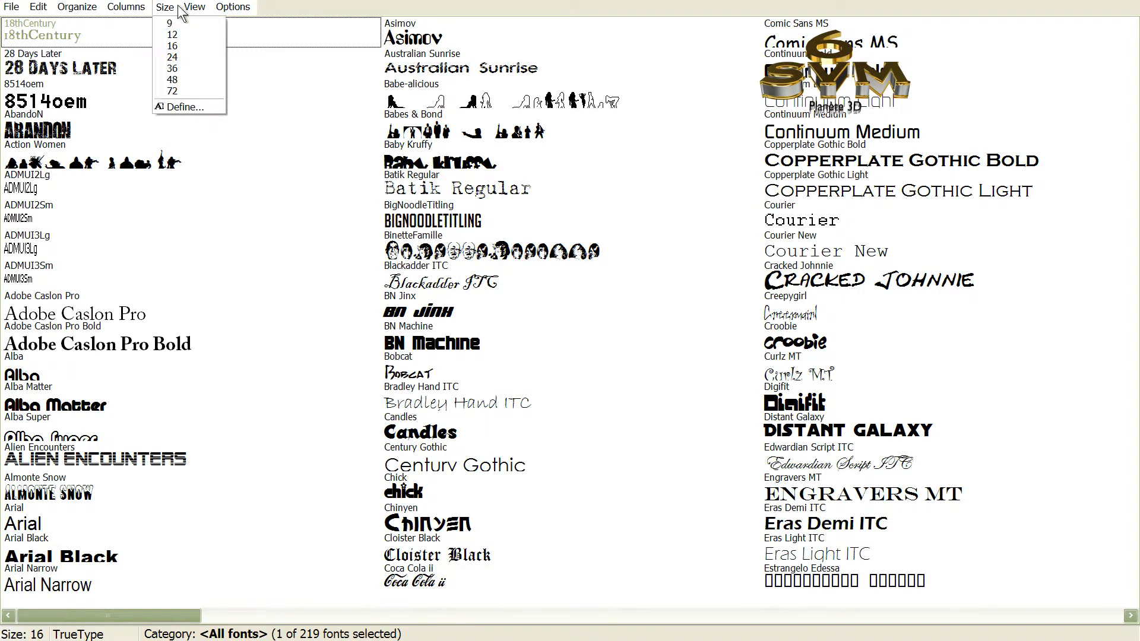
pyautogui.moveTo(196, 9)
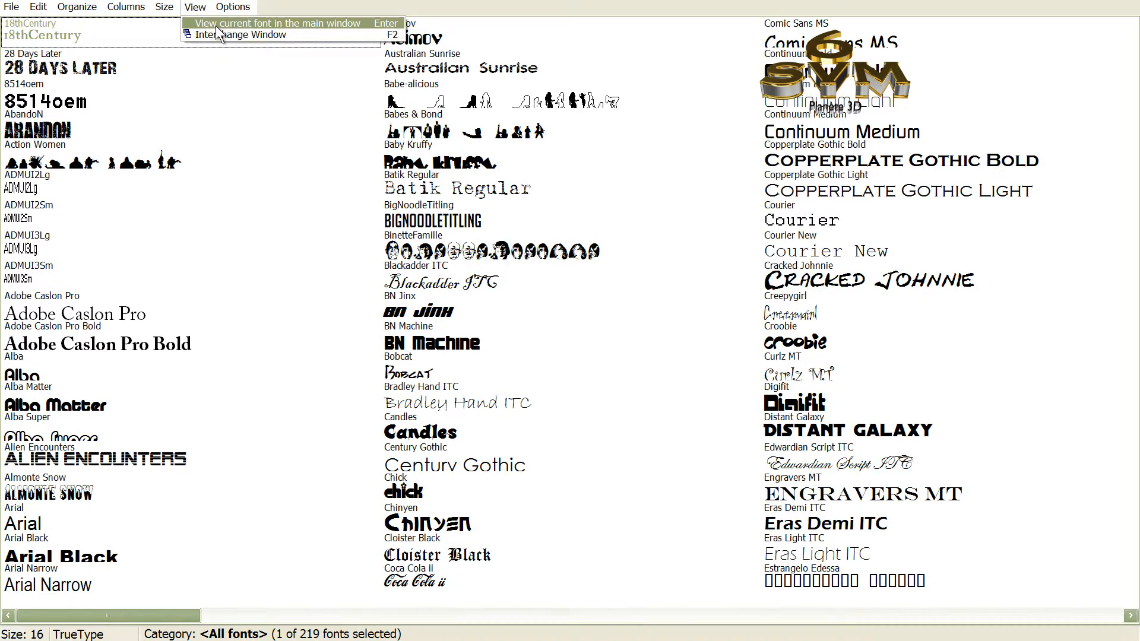
pyautogui.click(218, 25)
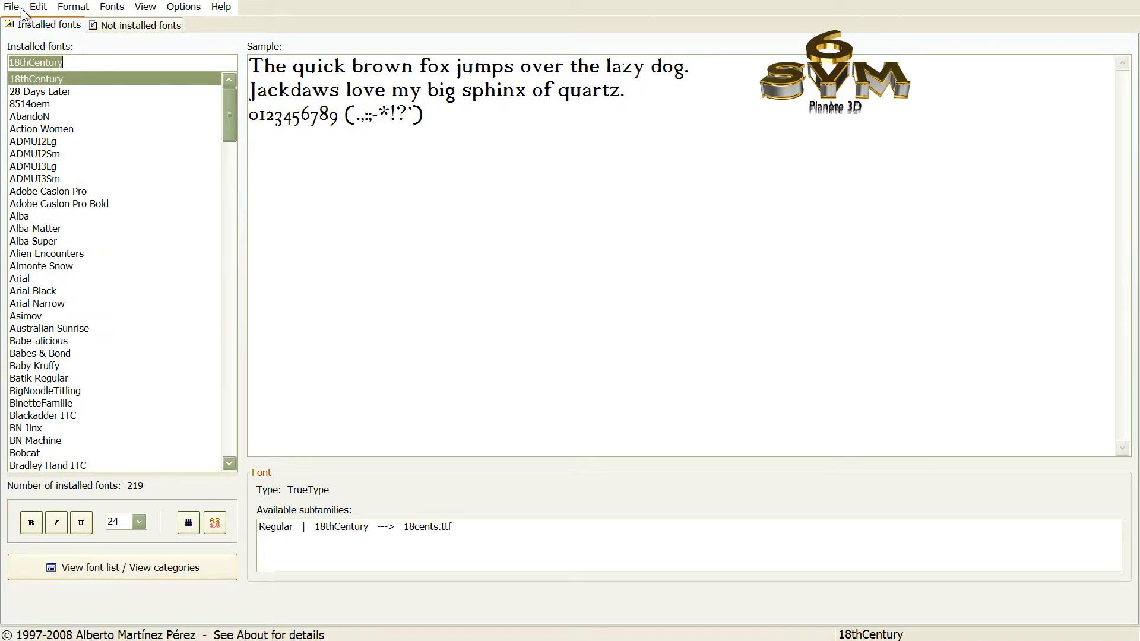
# Open the uninstall dialog for the 18thCentury font and close it without uninstalling.
pyautogui.click(182, 9)
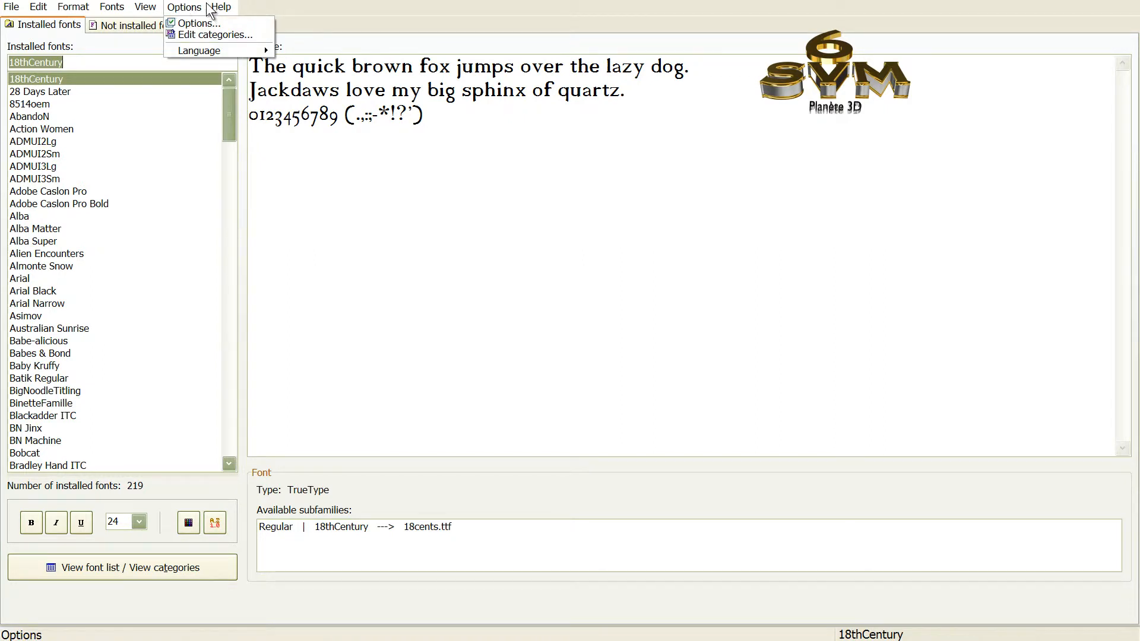
pyautogui.moveTo(138, 16)
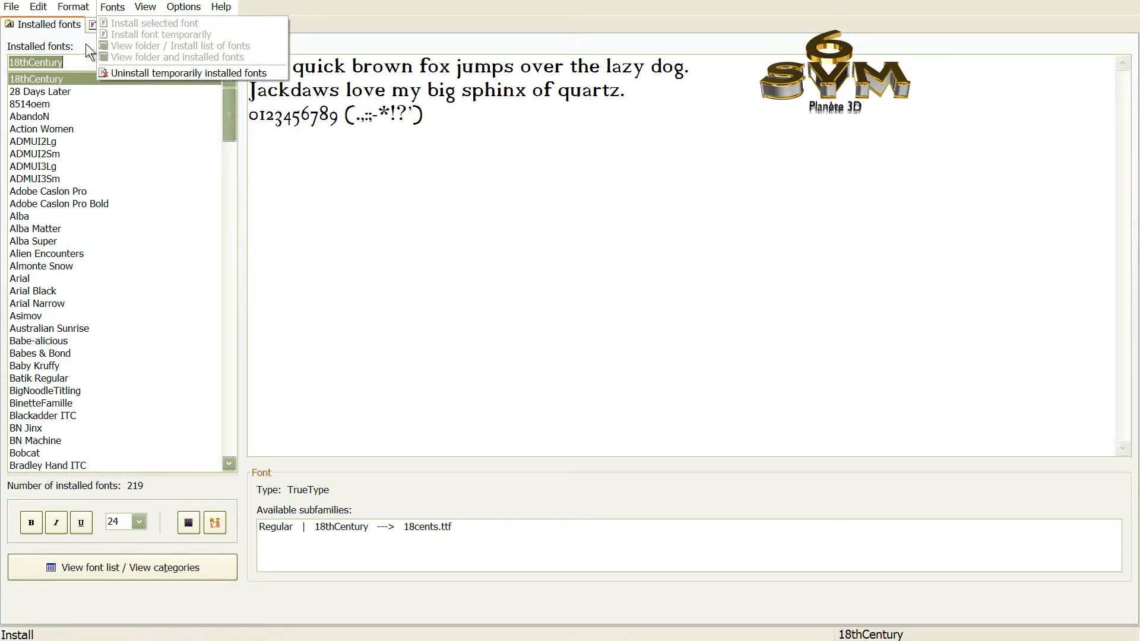
pyautogui.moveTo(71, 8)
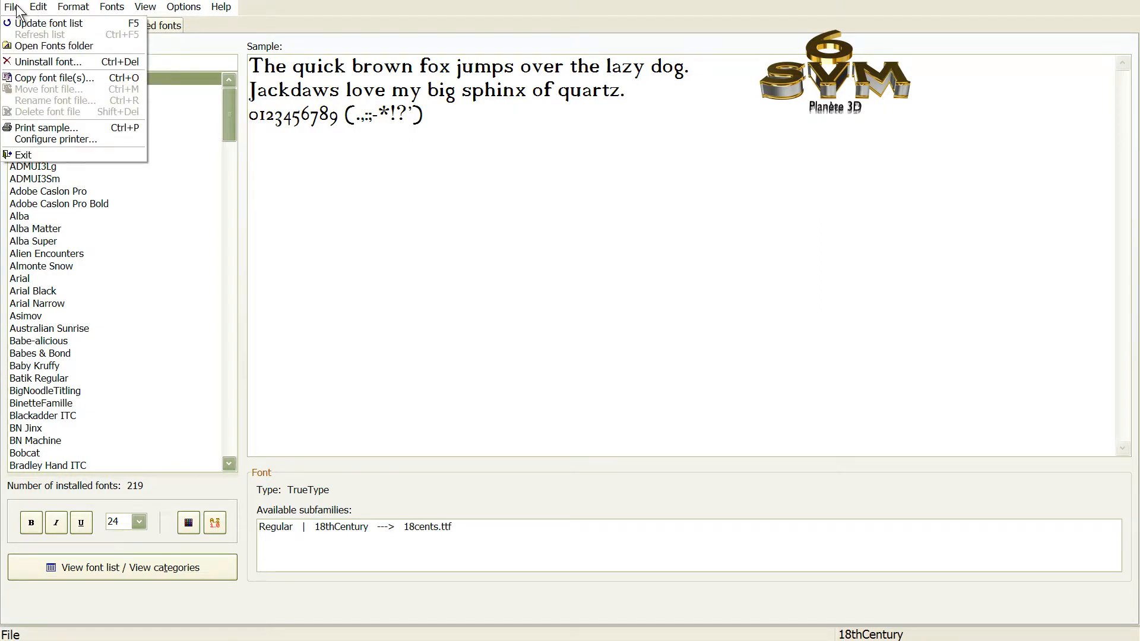
pyautogui.click(56, 63)
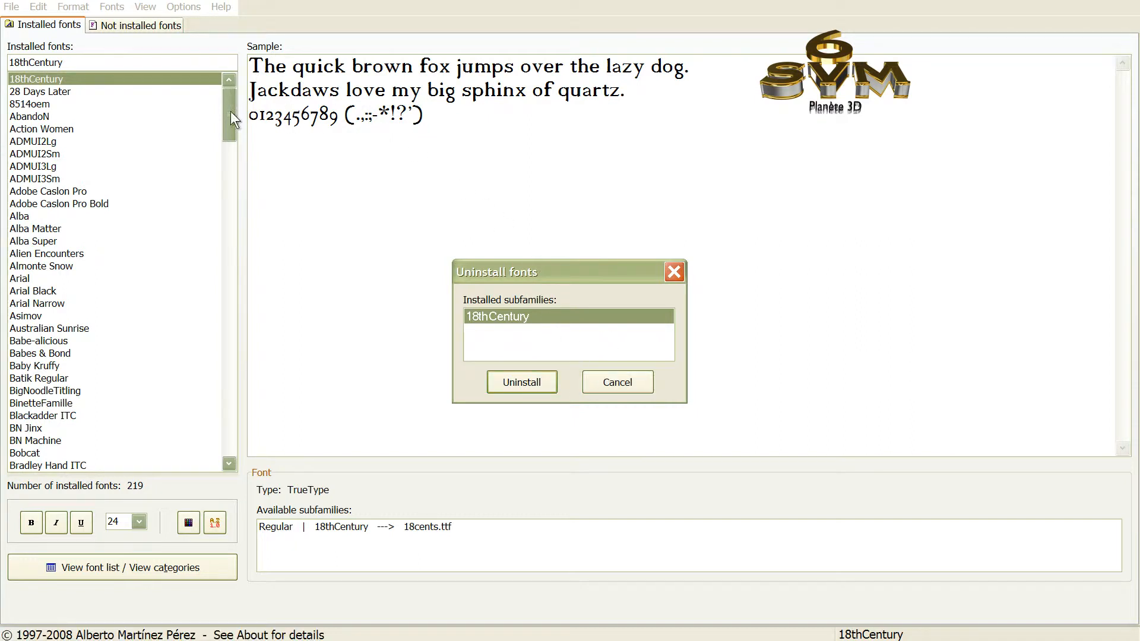
pyautogui.click(675, 273)
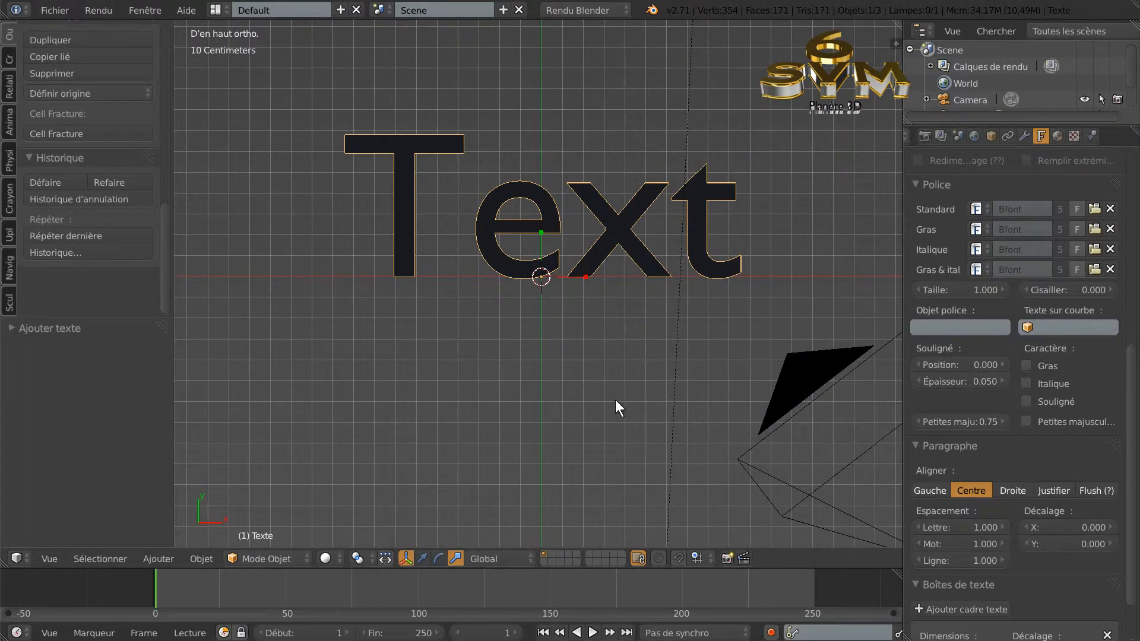
# Switch to Blender, widen the 3D view slightly, and edit the text object to read "Texte".
pyautogui.moveTo(903, 243); pyautogui.dragTo(924, 241)
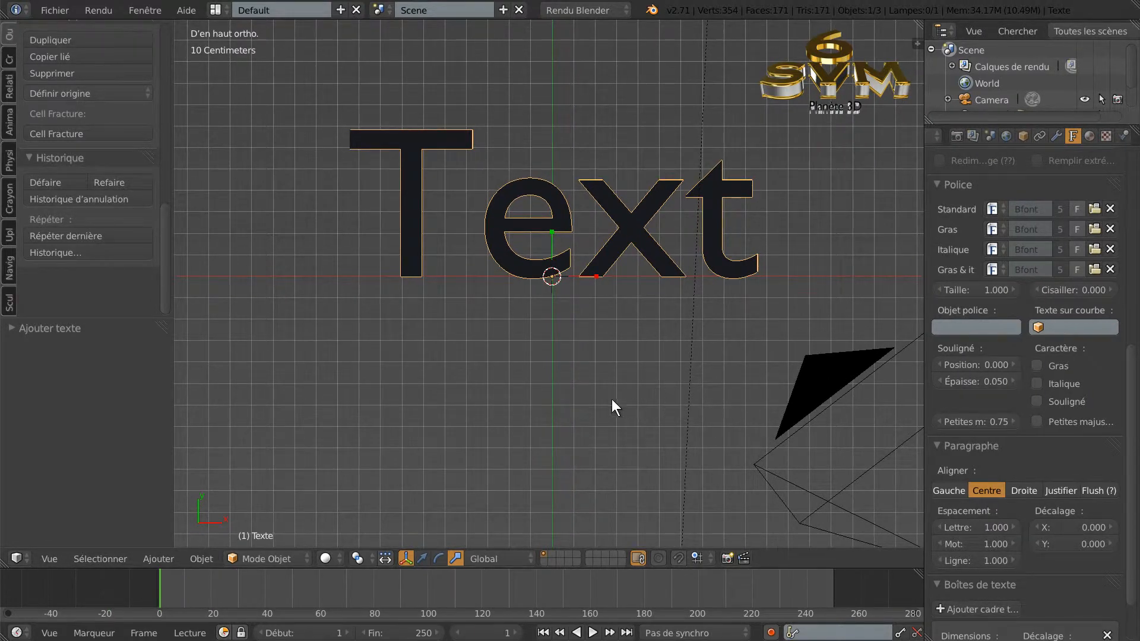
pyautogui.scroll(-1, 620, 399)
pyautogui.press('Tab')
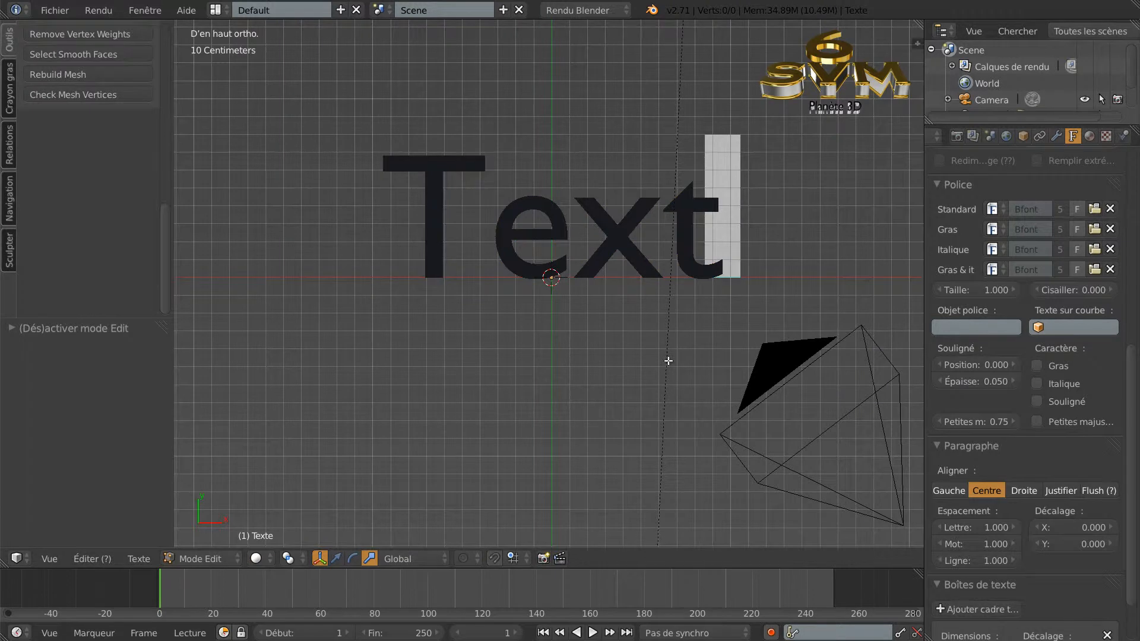
pyautogui.write('e')
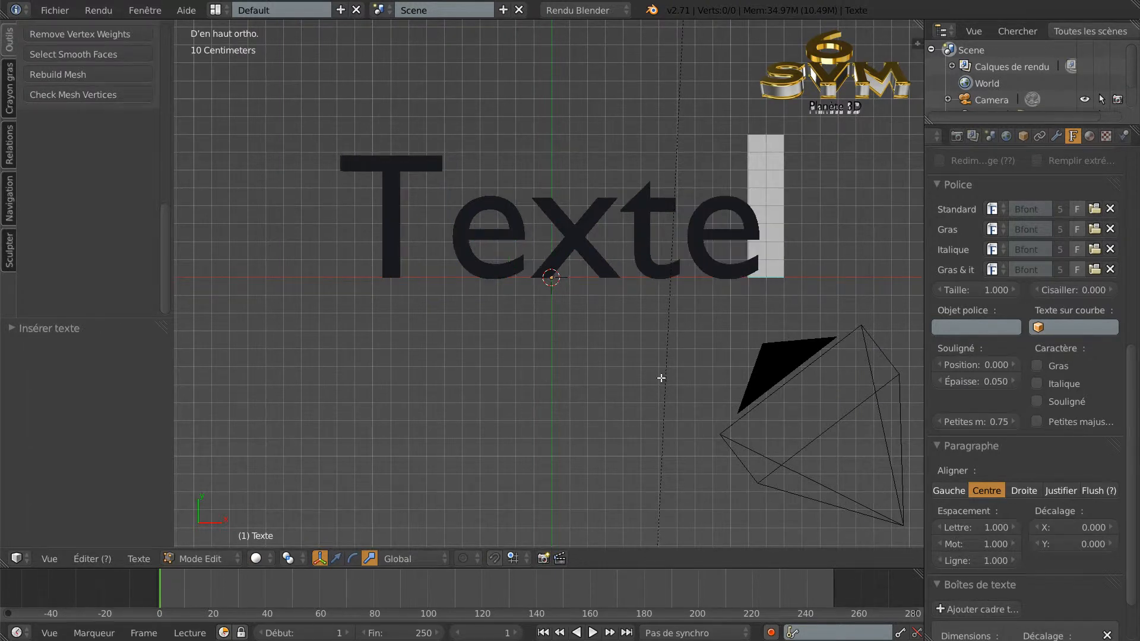
# Load YanoneKaffeesatz-Bold.otf from C:\WINDOWS\Fonts as the text's standard font.
pyautogui.scroll(5, 956, 356)
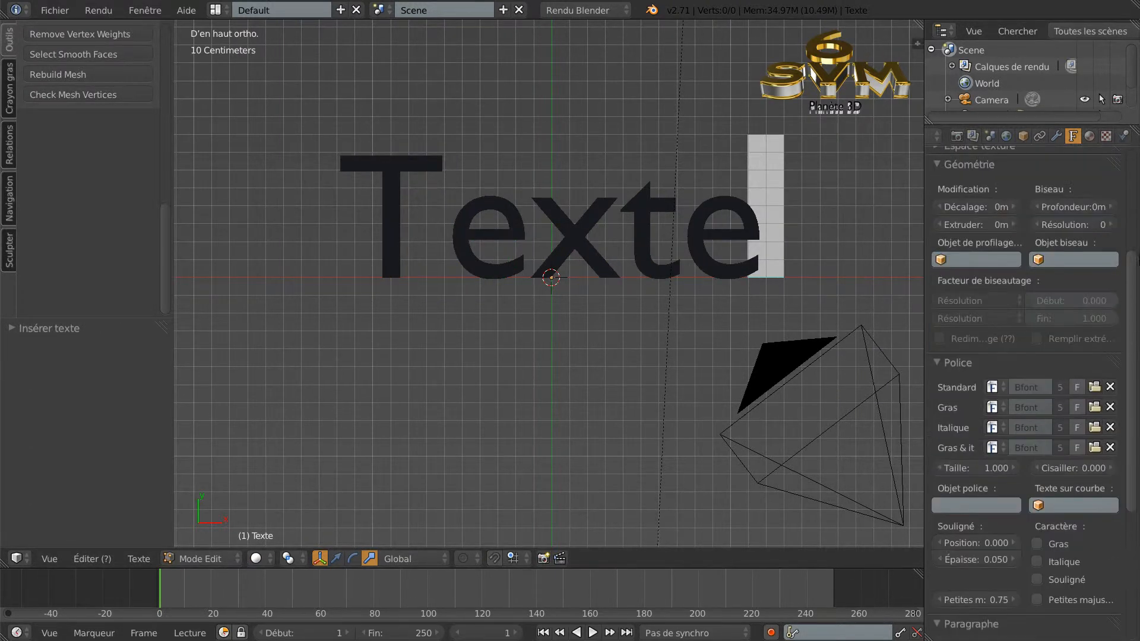
pyautogui.scroll(5, 1137, 187)
pyautogui.scroll(-1, 1137, 188)
pyautogui.scroll(-2, 1135, 279)
pyautogui.scroll(-2, 1135, 297)
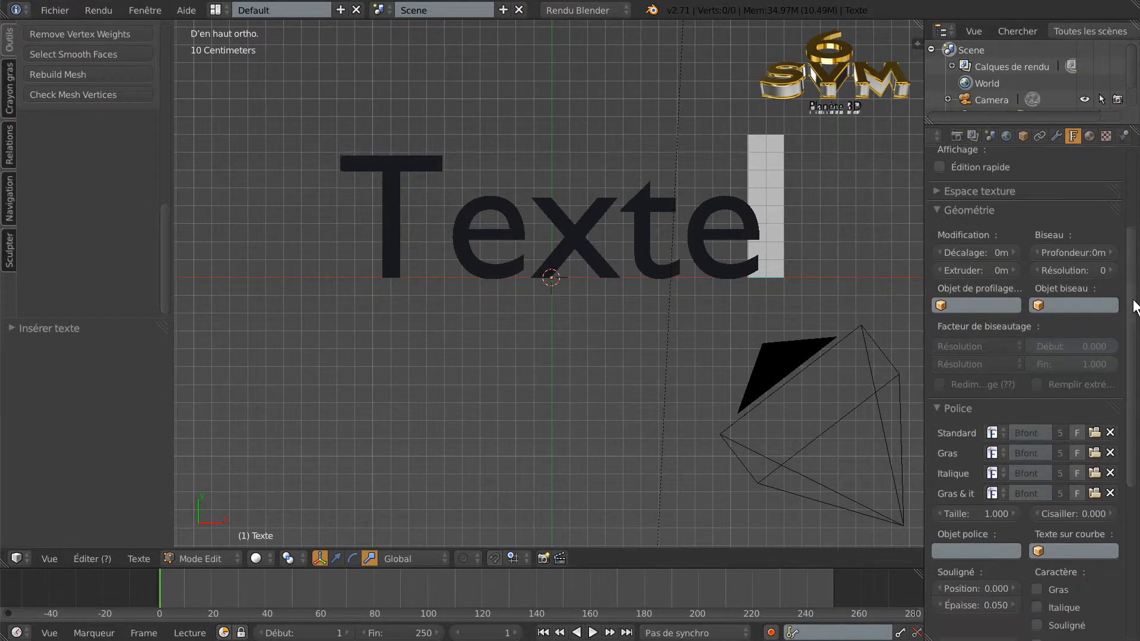
pyautogui.click(1092, 433)
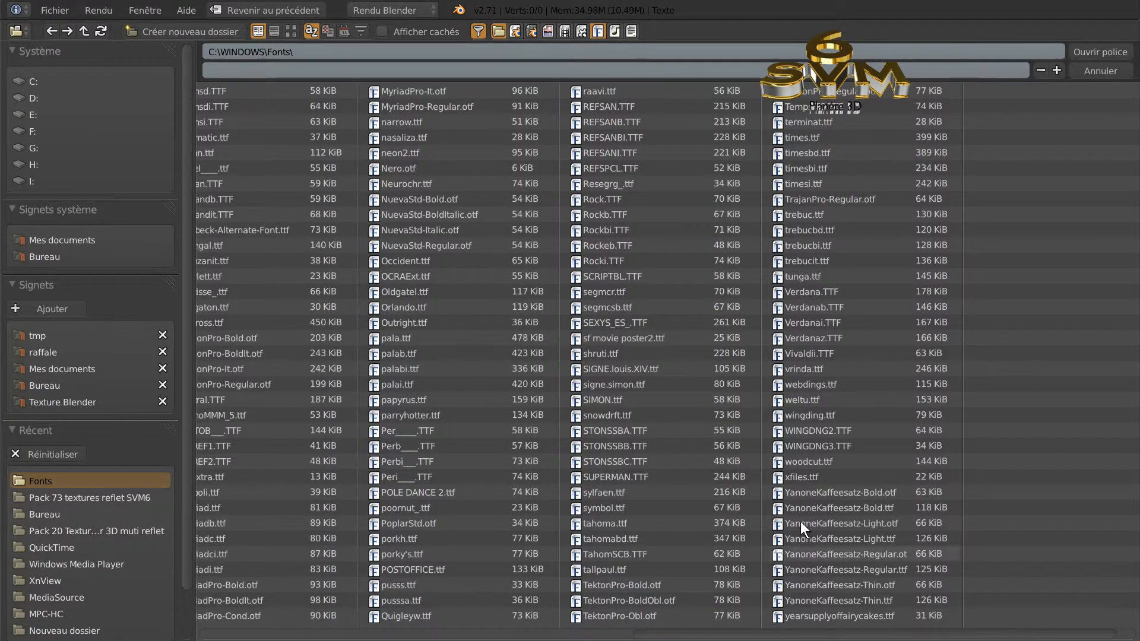
pyautogui.click(813, 492)
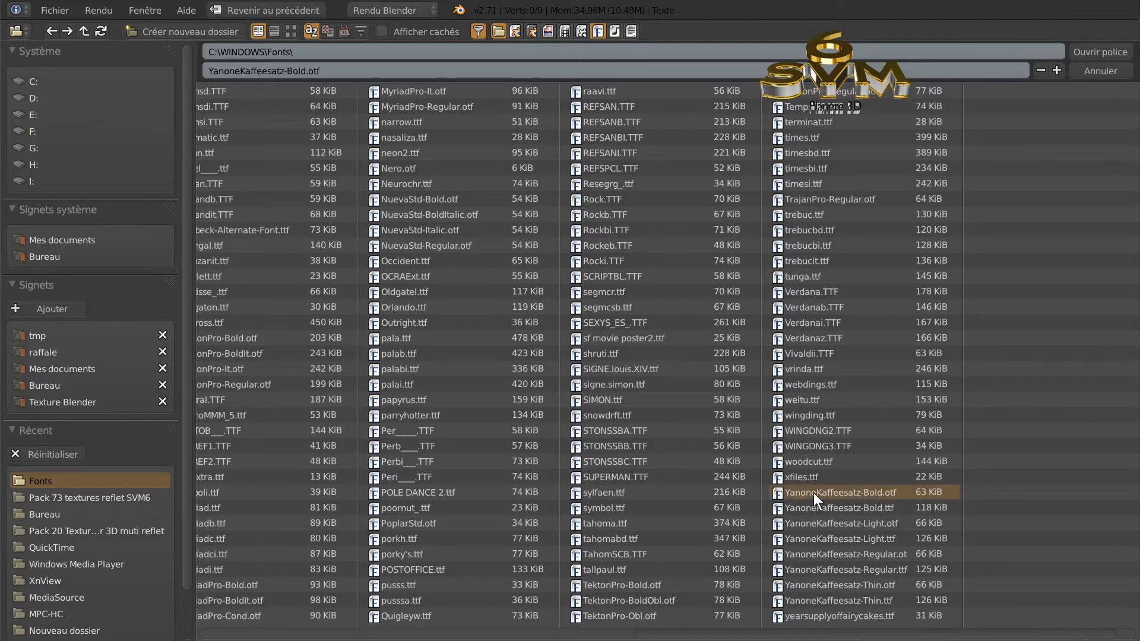
pyautogui.click(1085, 51)
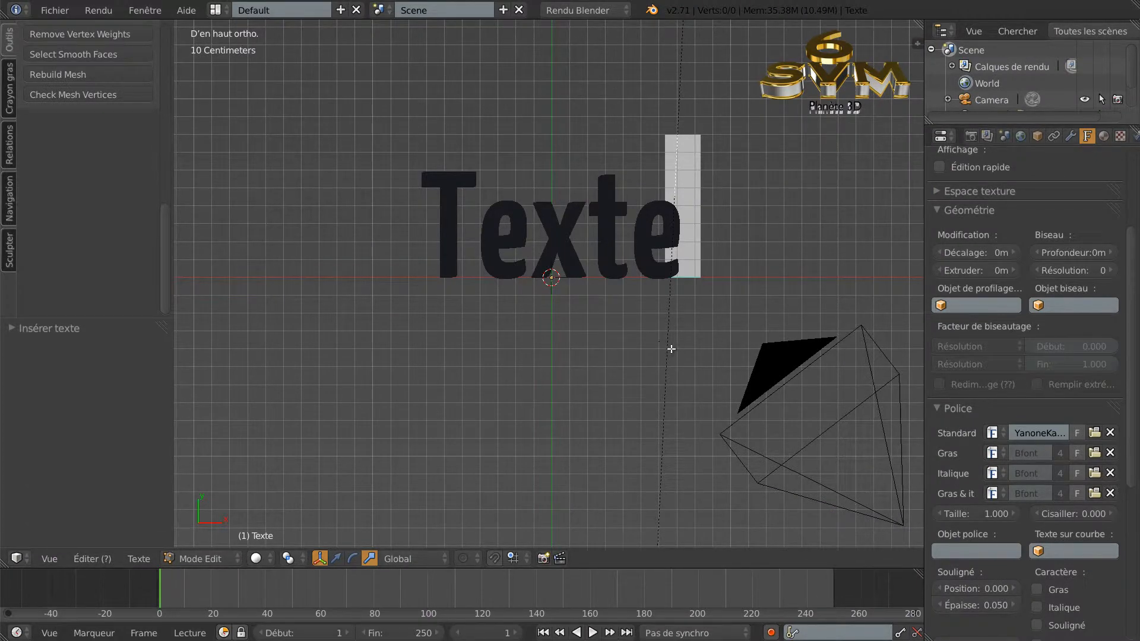
# Extrude the text by 7 cm in its geometry settings and return to object mode.
pyautogui.keyDown('shift'); pyautogui.moveTo(615, 363); pyautogui.dragTo(550, 288, button='middle'); pyautogui.keyUp('shift')
pyautogui.moveTo(602, 341); pyautogui.dragTo(560, 348, button='middle')
pyautogui.moveTo(1135, 367); pyautogui.dragTo(1136, 253)
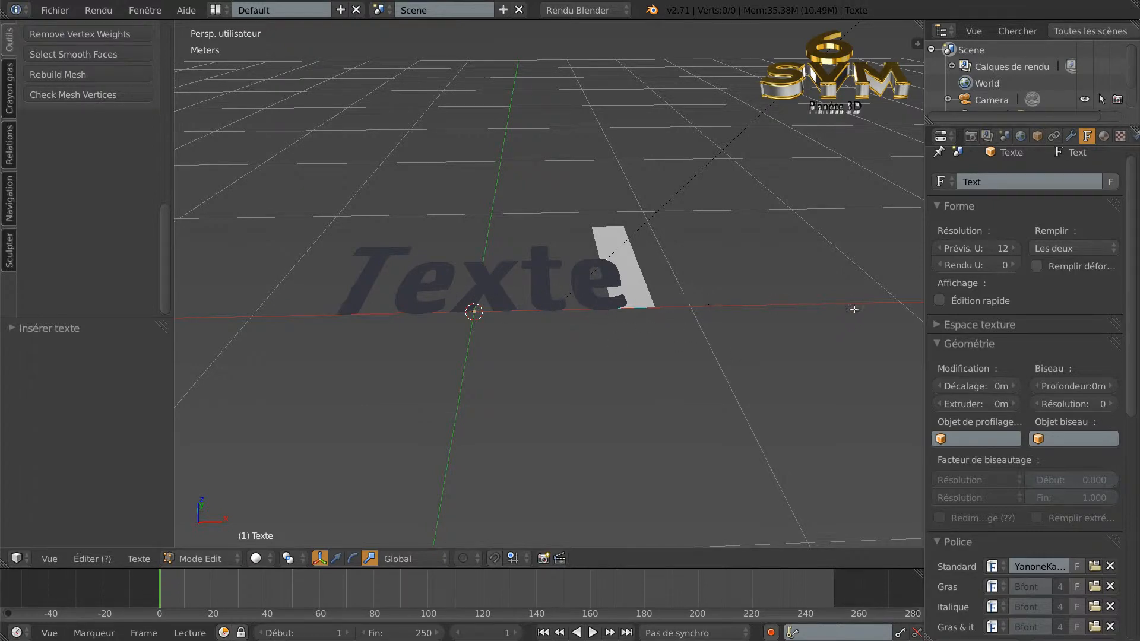
pyautogui.scroll(1, 1135, 400)
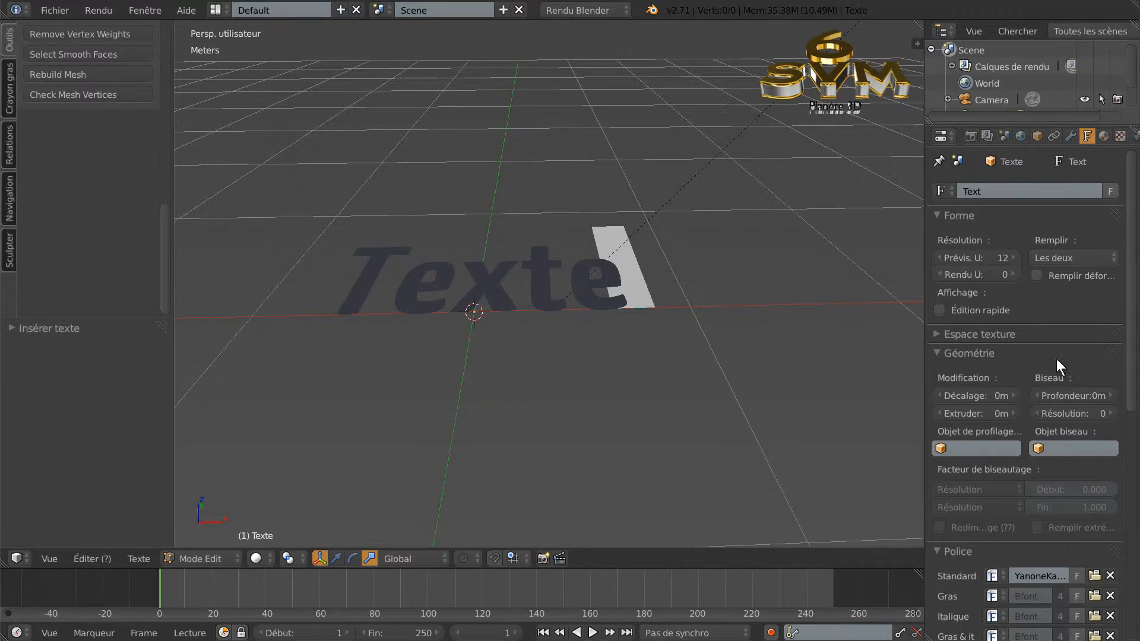
pyautogui.scroll(-7, 1060, 365)
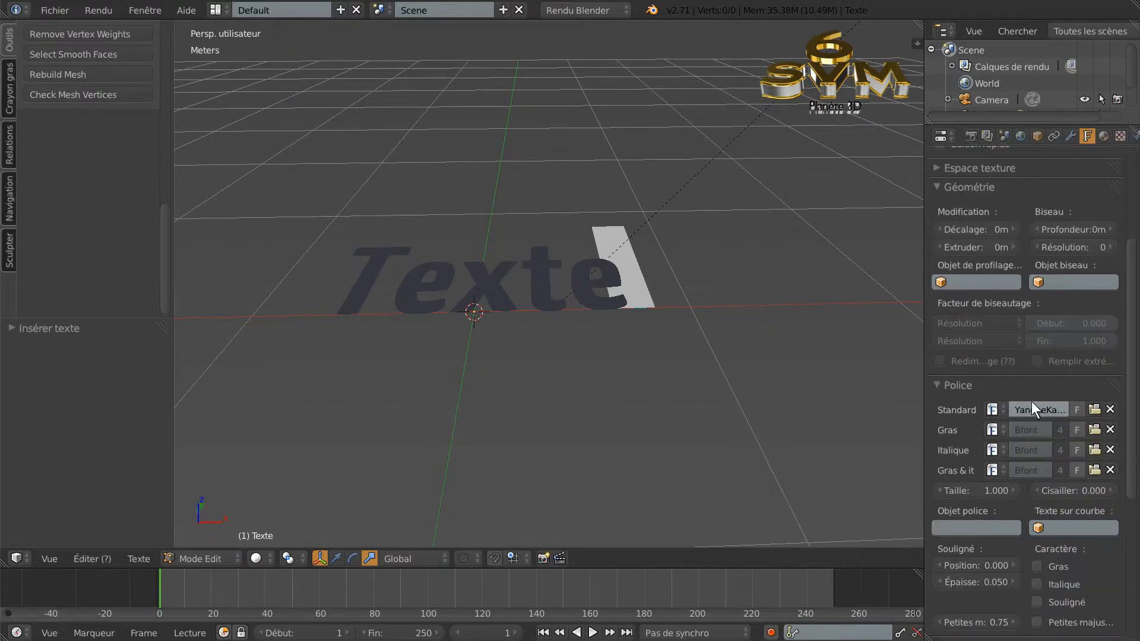
pyautogui.scroll(7, 1008, 345)
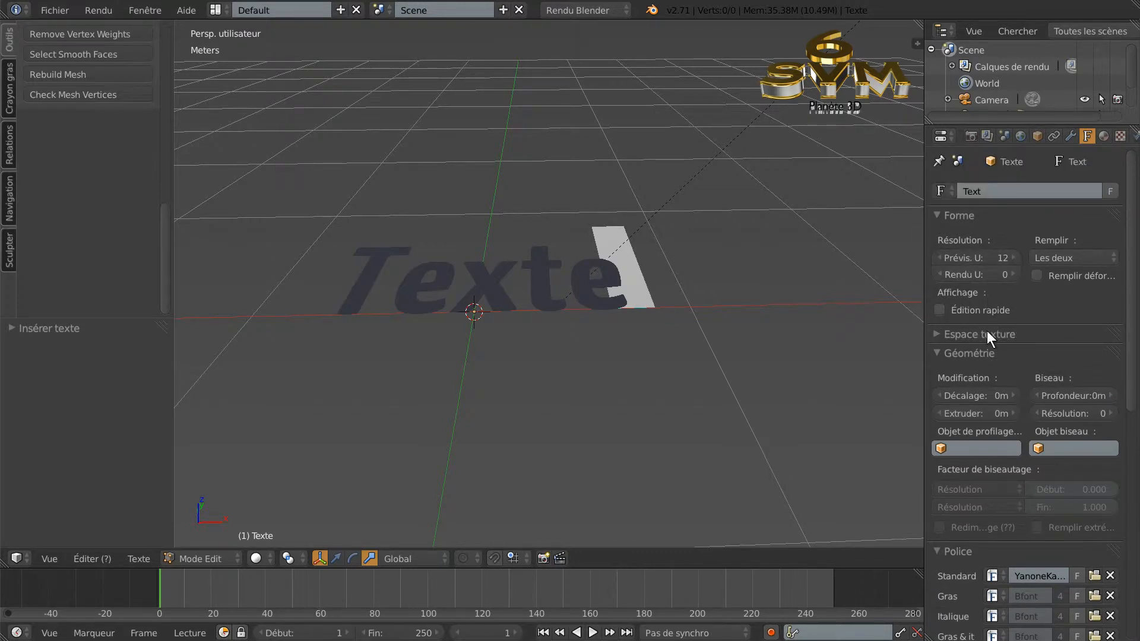
pyautogui.moveTo(998, 410); pyautogui.dragTo(1007, 411)
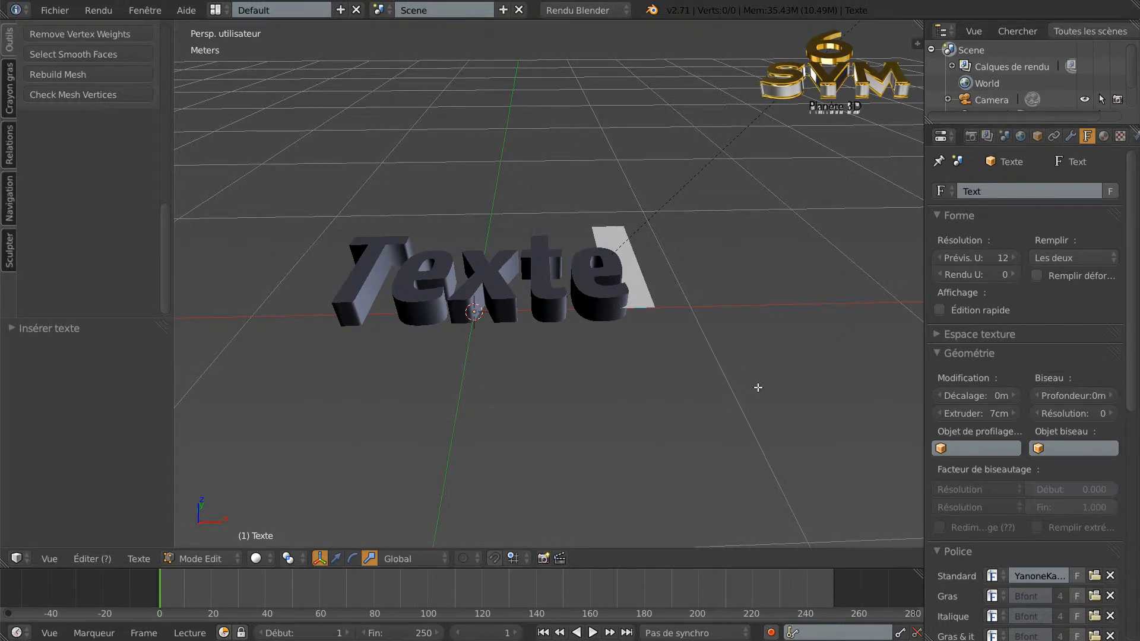
pyautogui.press('Tab')
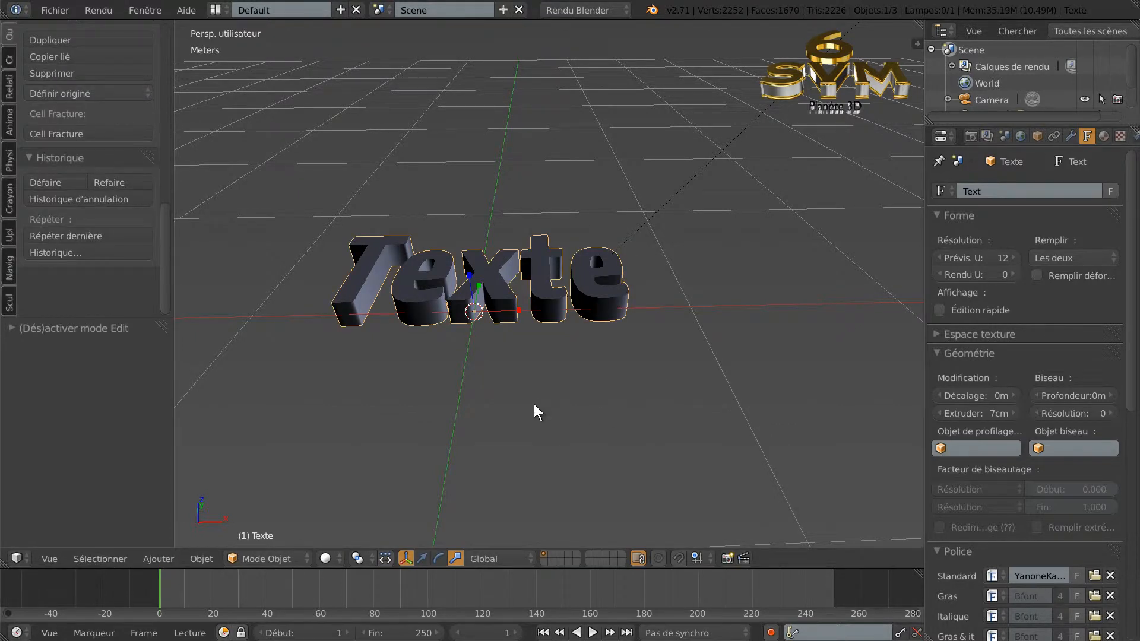
# Convert the extruded text object into a curve.
pyautogui.hotkey('alt', 'c')
pyautogui.press('Tab')
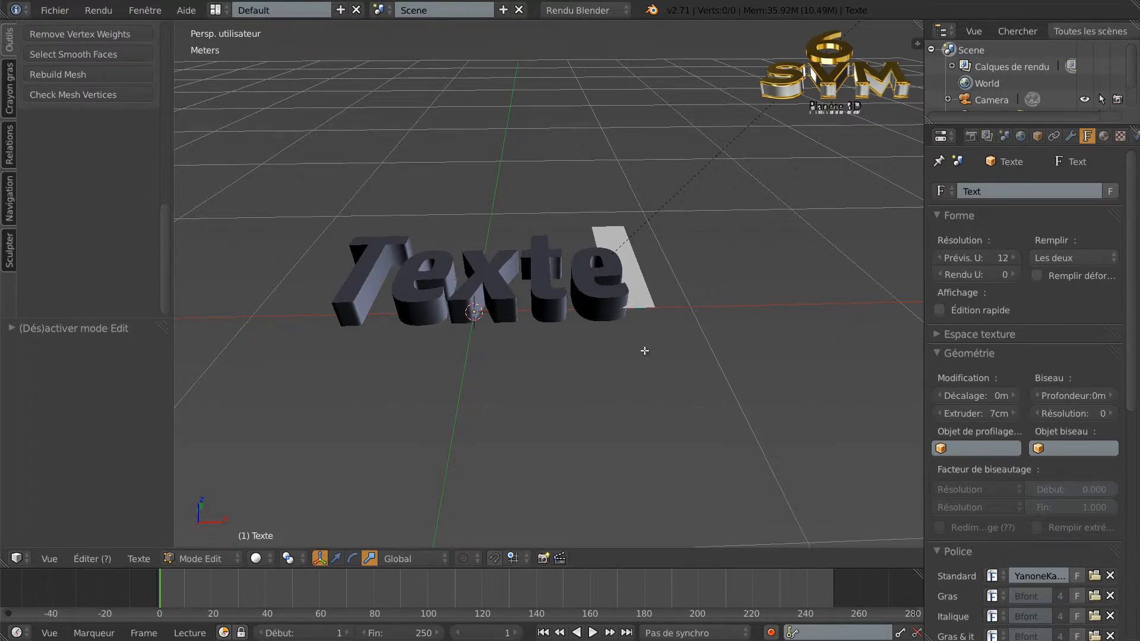
pyautogui.press('Tab')
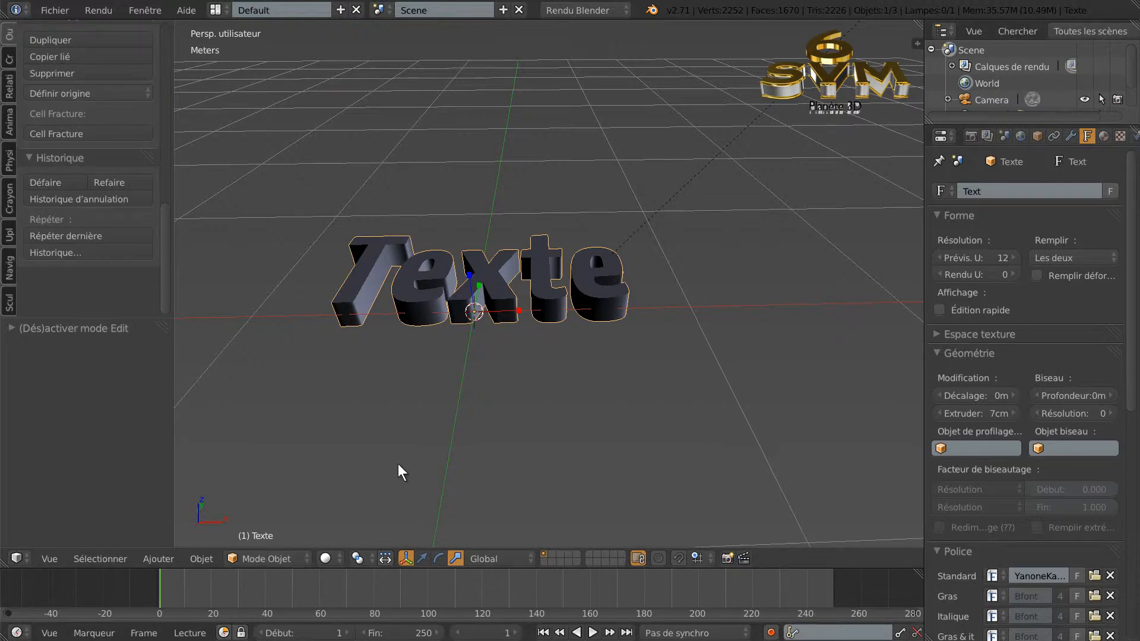
pyautogui.hotkey('alt', 'c')
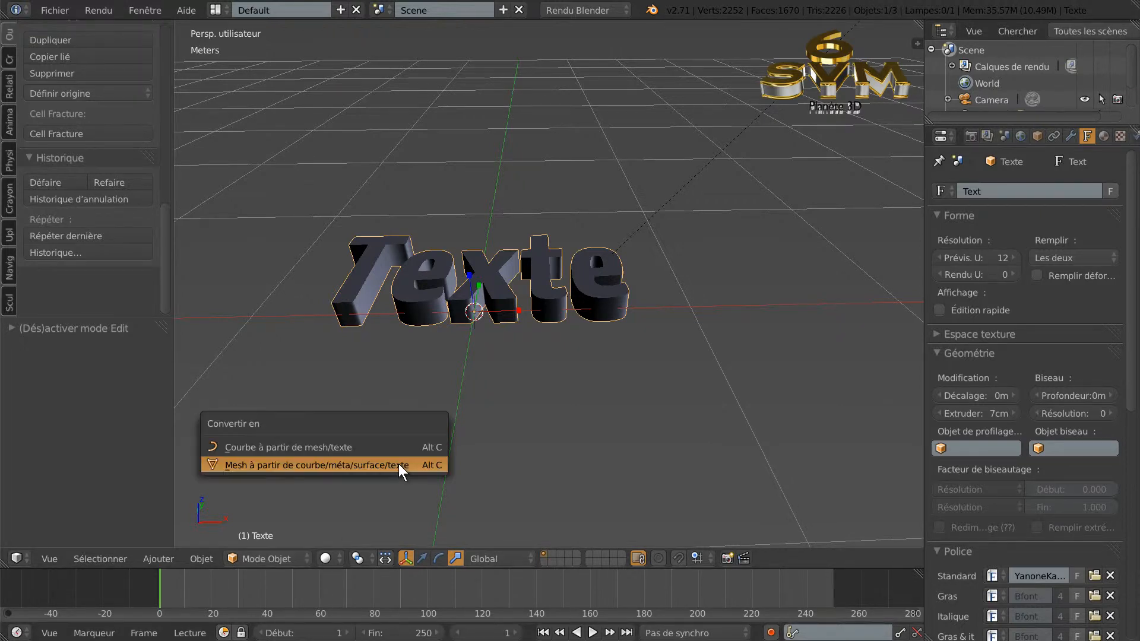
pyautogui.click(286, 447)
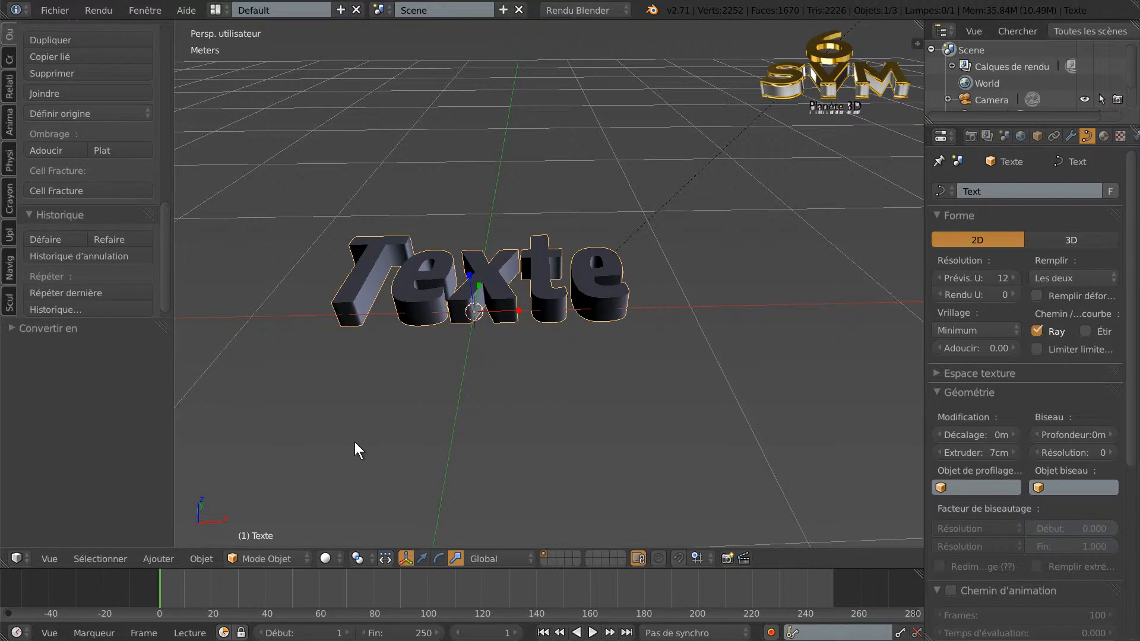
# Enter edit mode on the text curve in top view and move the bottom point of the "t" downward.
pyautogui.press('Tab')
pyautogui.scroll(3, 487, 345)
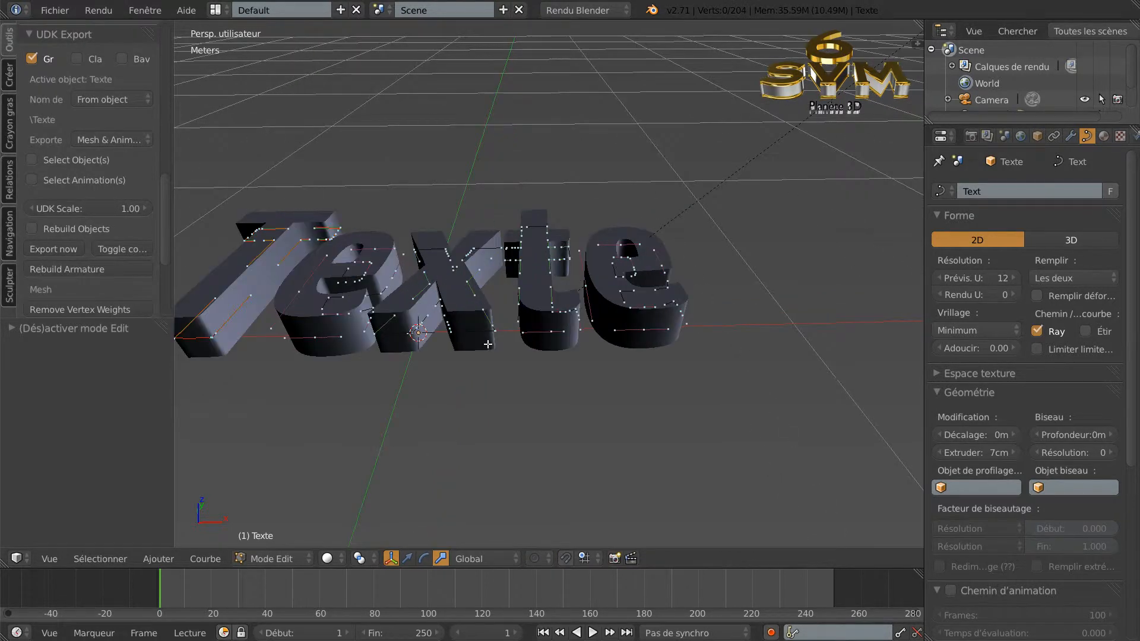
pyautogui.press('KP_7')
pyautogui.keyDown('shift'); pyautogui.moveTo(489, 344); pyautogui.dragTo(656, 382, button='middle'); pyautogui.keyUp('shift')
pyautogui.rightClick(671, 334)
pyautogui.press('g')
pyautogui.click(661, 358)
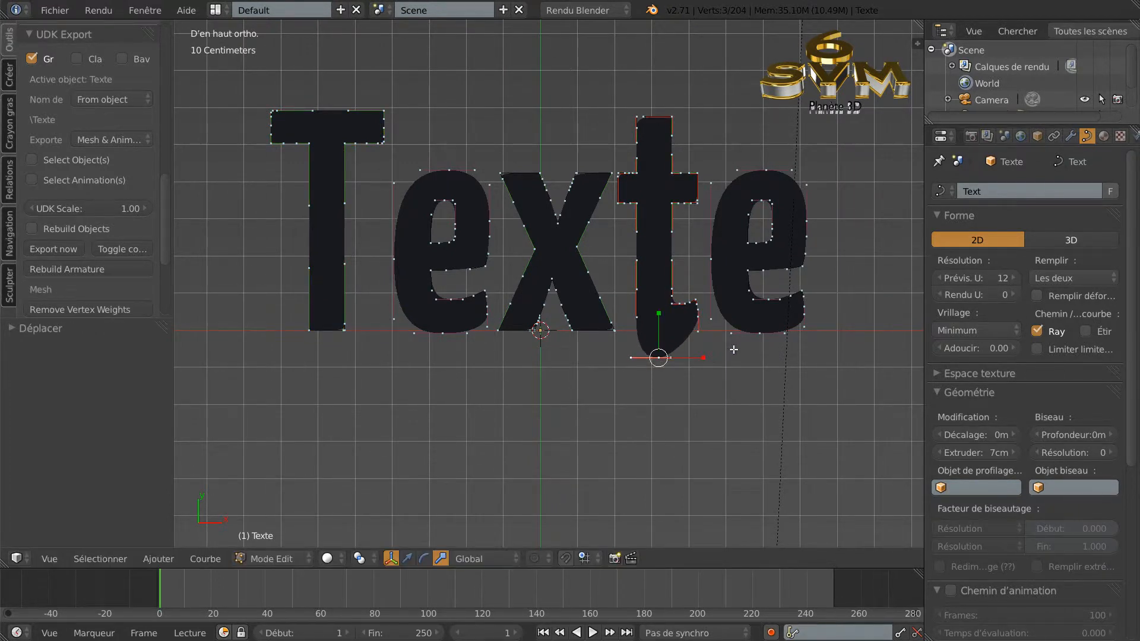
# Deform the base of the last "e" by moving its bottom point slightly and pulling that point's right-hand handle about 8 cm downward.
pyautogui.rightClick(759, 333)
pyautogui.press('g')
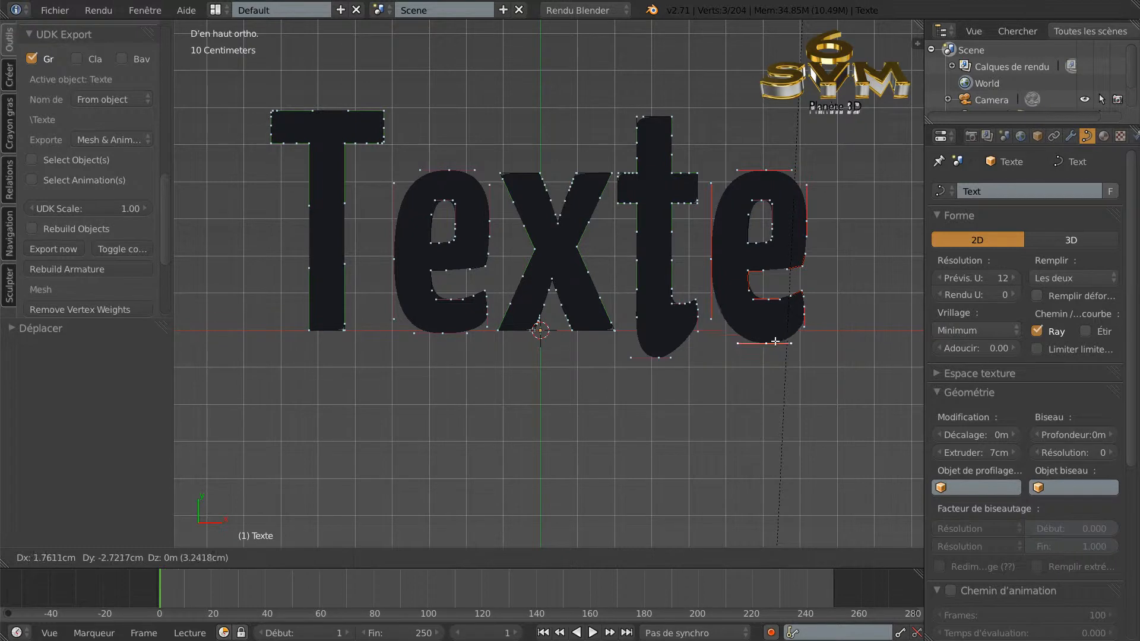
pyautogui.click(776, 334)
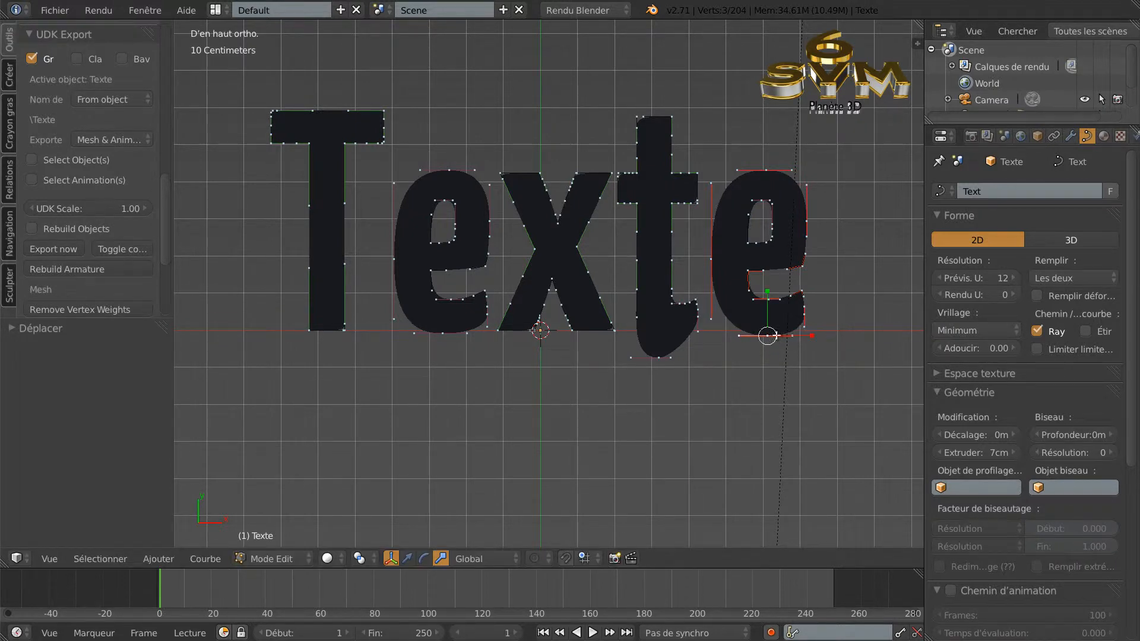
pyautogui.rightClick(793, 336)
pyautogui.press('g')
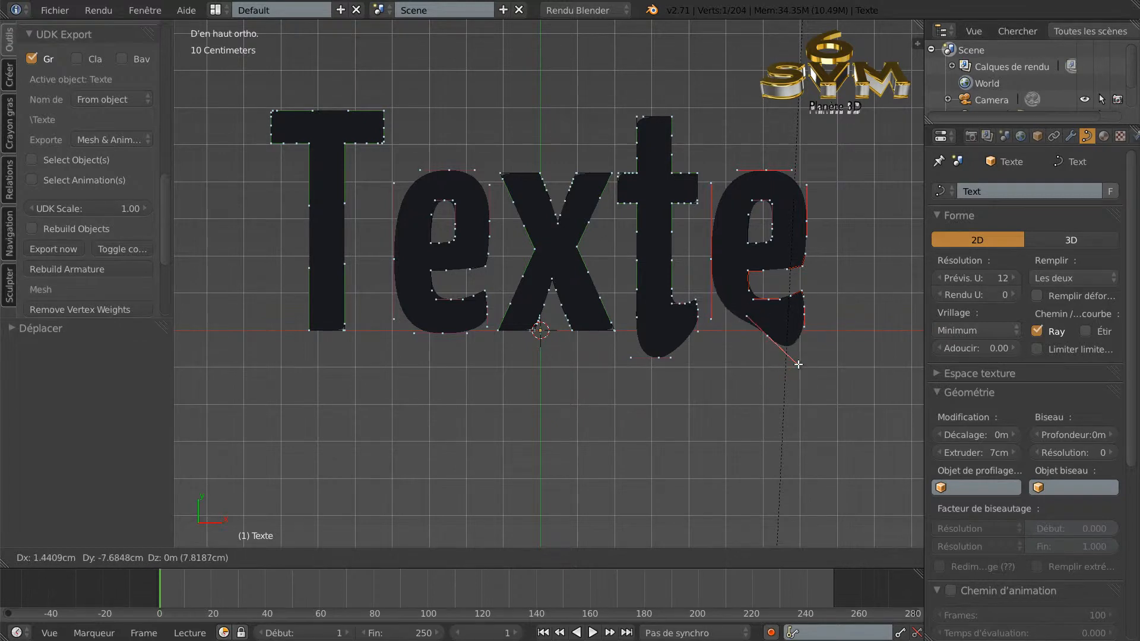
pyautogui.click(798, 364)
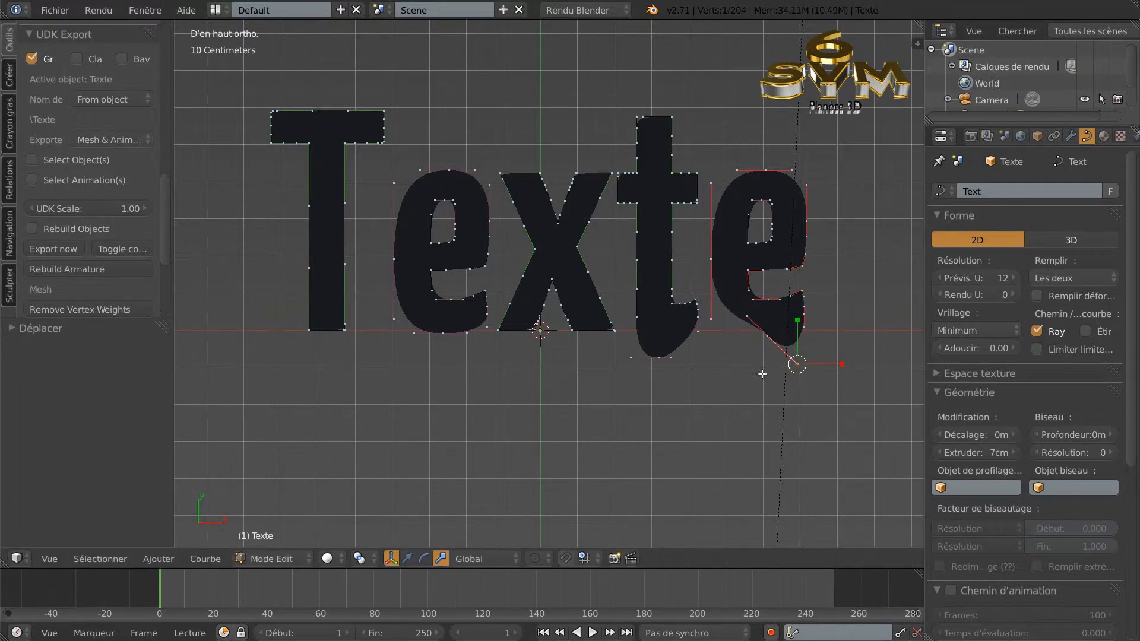
pyautogui.rightClick(611, 330)
pyautogui.press('g')
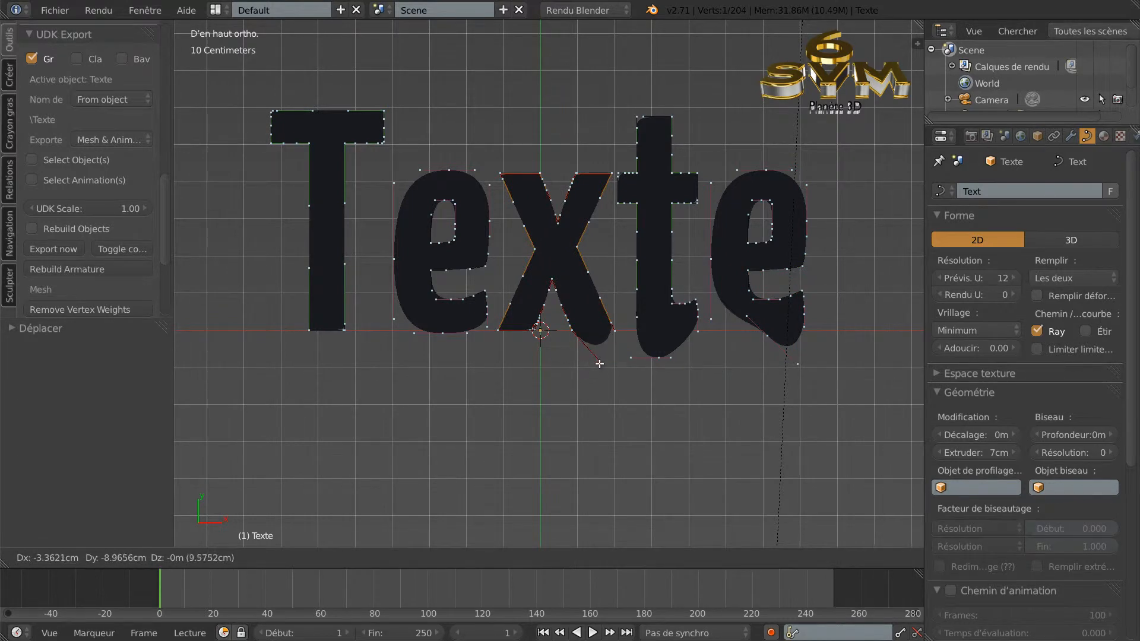
pyautogui.rightClick(599, 364)
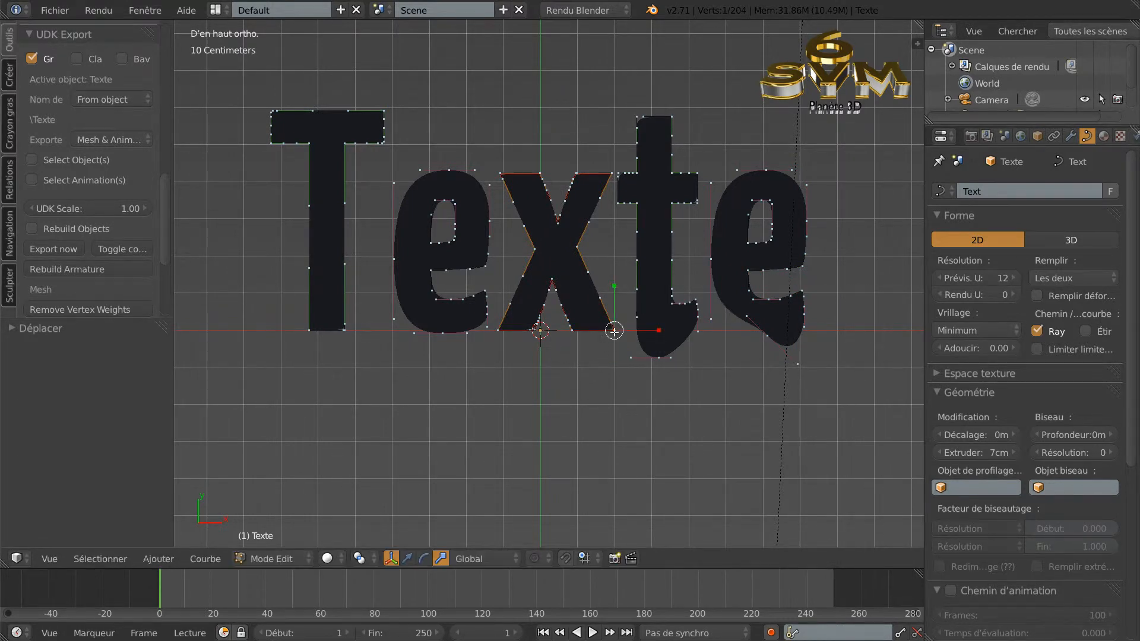
pyautogui.press('g')
pyautogui.rightClick(610, 356)
pyautogui.press('g')
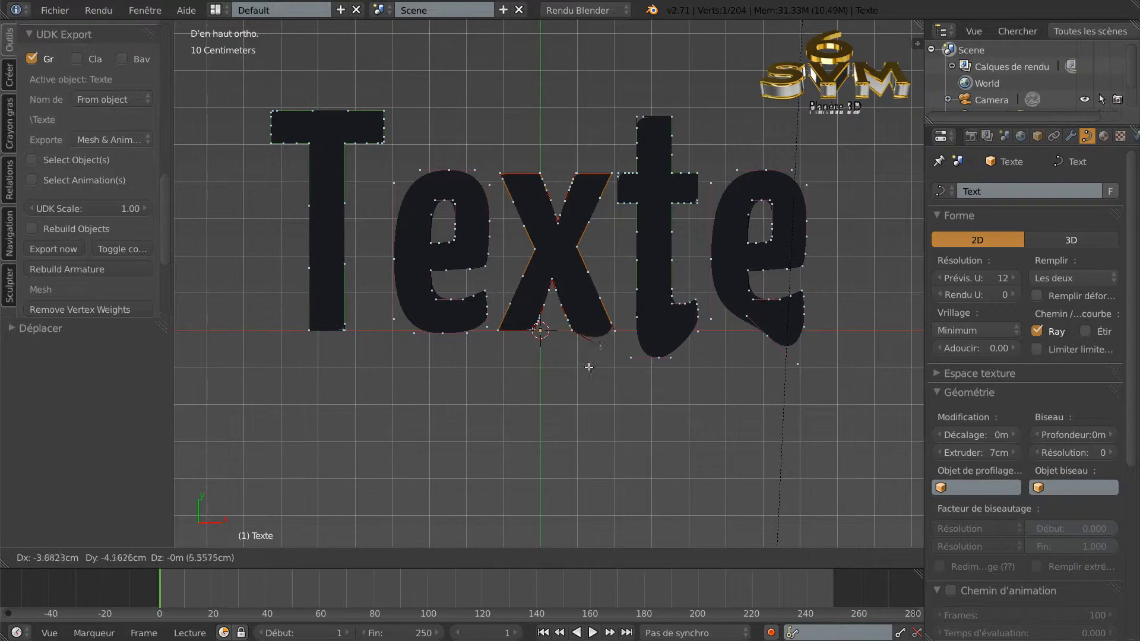
pyautogui.press('Escape')
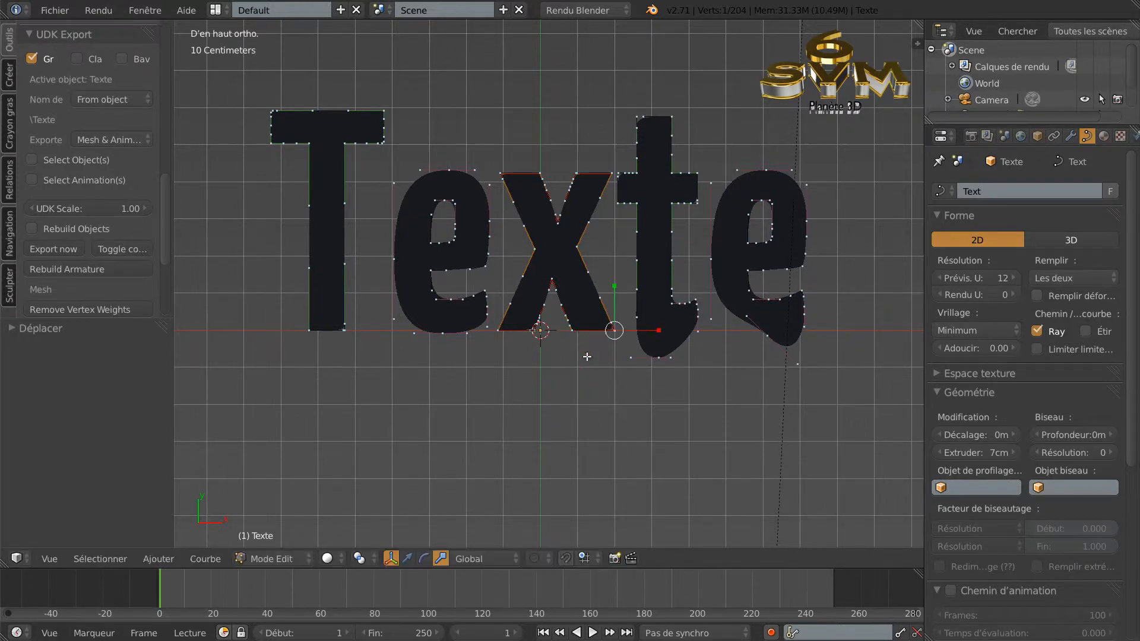
pyautogui.press('g')
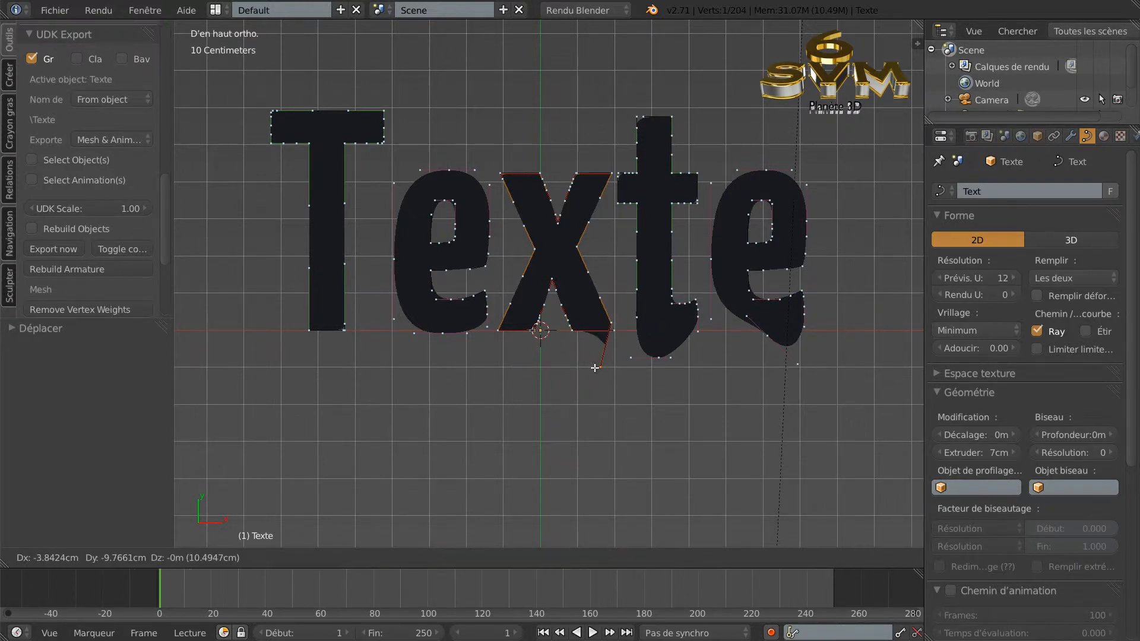
pyautogui.press('Escape')
# Pull the handle beneath the lower-right foot of the "x" downward to round off its end.
pyautogui.press('g')
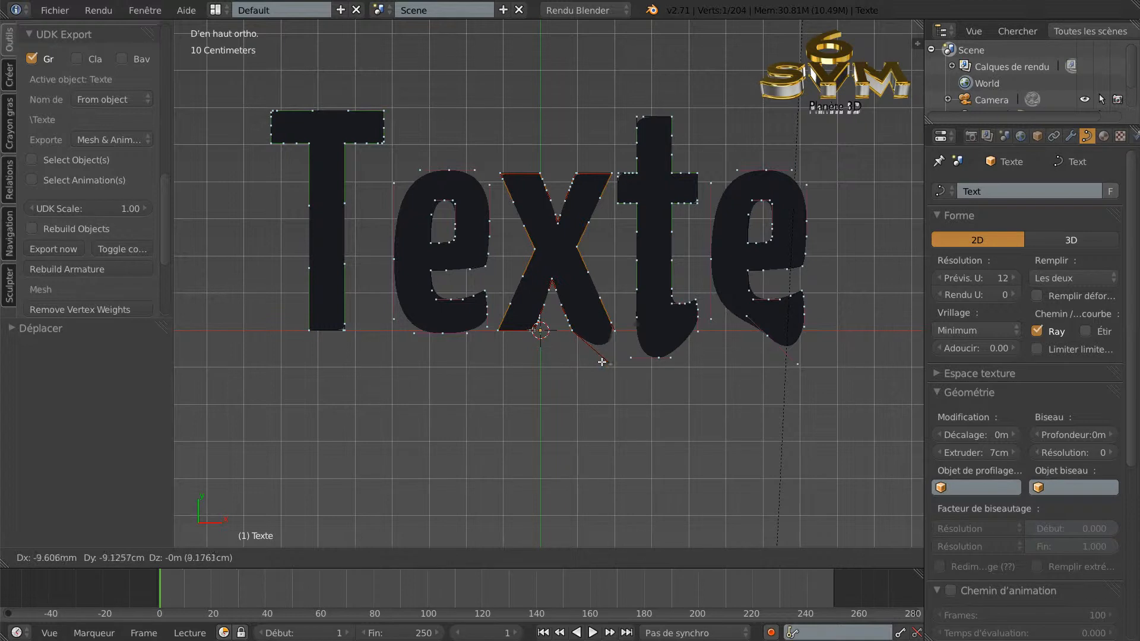
pyautogui.click(603, 355)
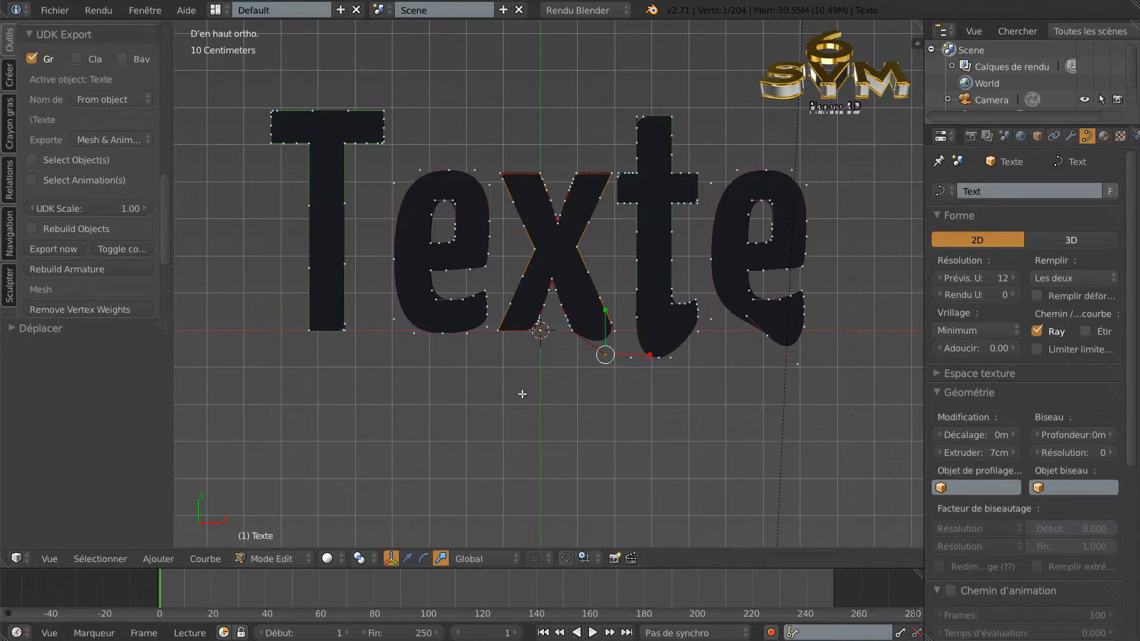
# Bulge the right edge of the "t" stem by pulling its handle outward and up, and nudge the stem's left-edge point inward.
pyautogui.rightClick(675, 260)
pyautogui.press('g')
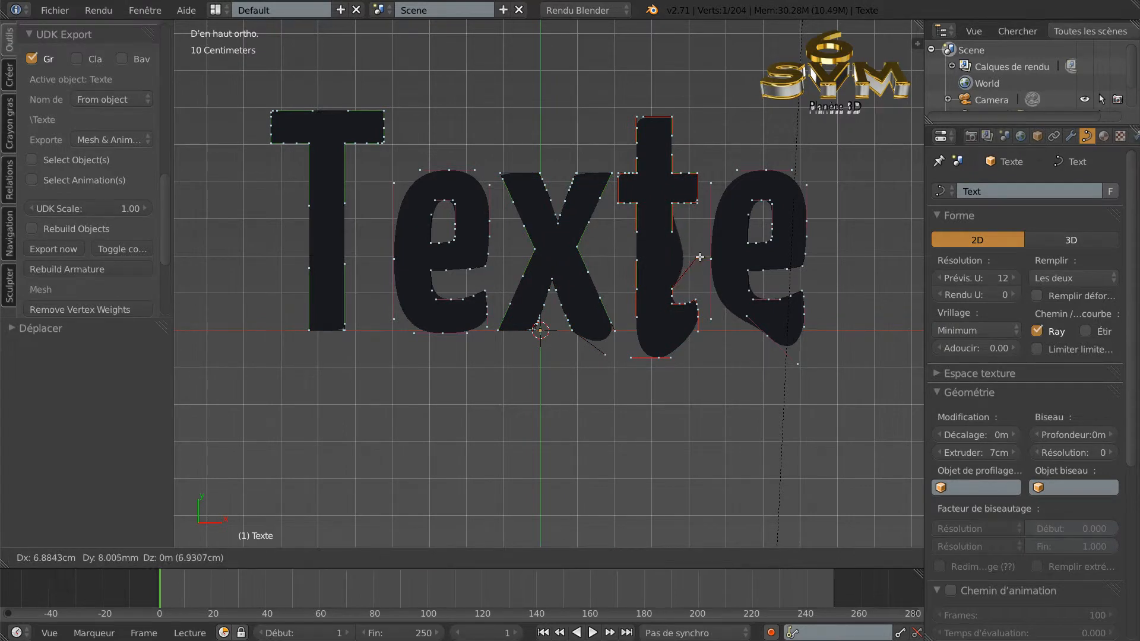
pyautogui.click(708, 214)
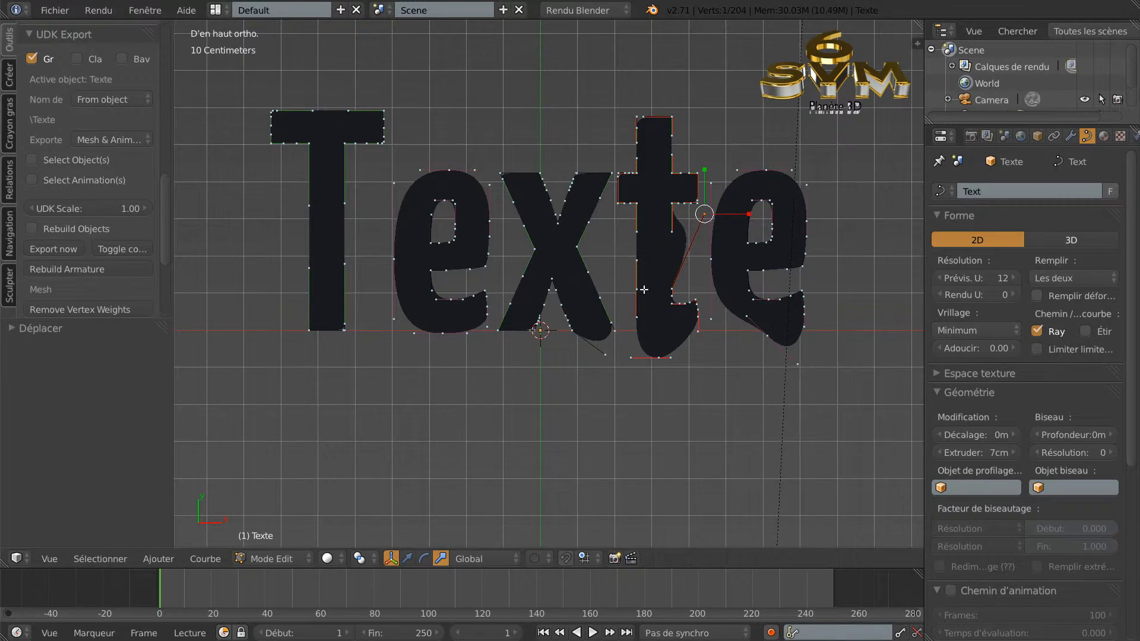
pyautogui.rightClick(634, 290)
pyautogui.press('g')
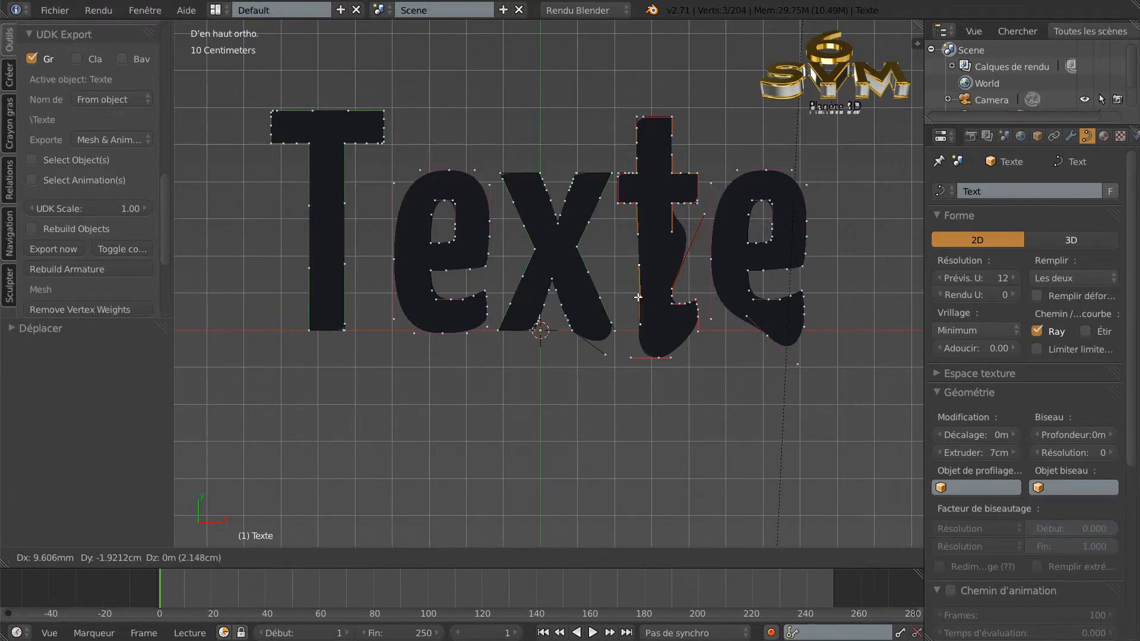
pyautogui.click(641, 296)
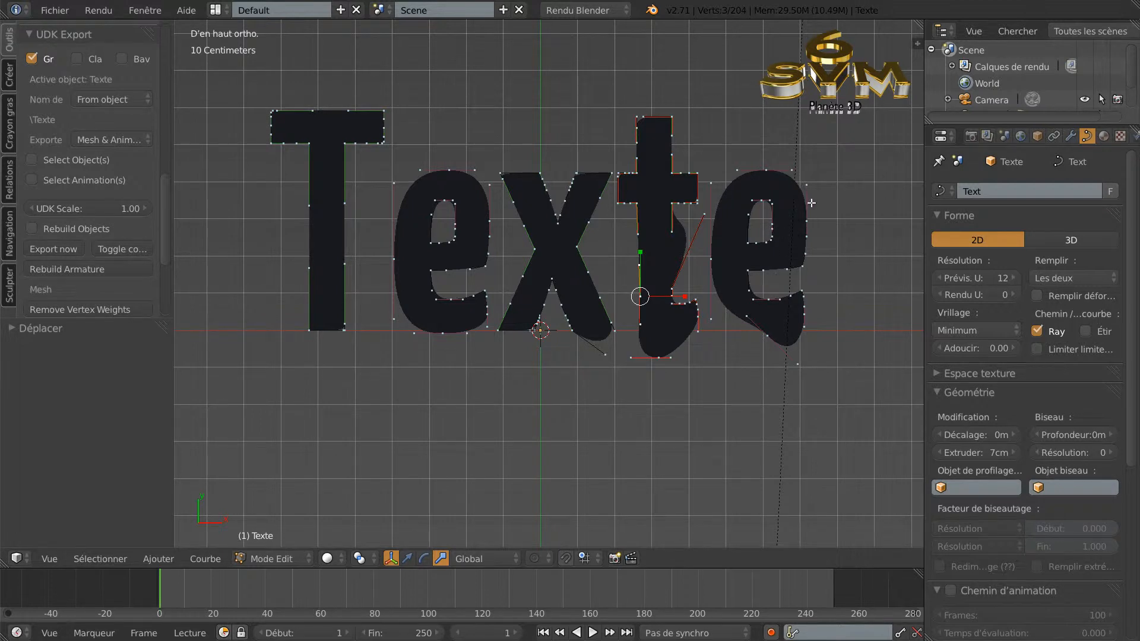
# Pull the upper-right handle of the last "e" outward and up to swell its shoulder.
pyautogui.rightClick(811, 190)
pyautogui.press('g')
pyautogui.click(845, 169)
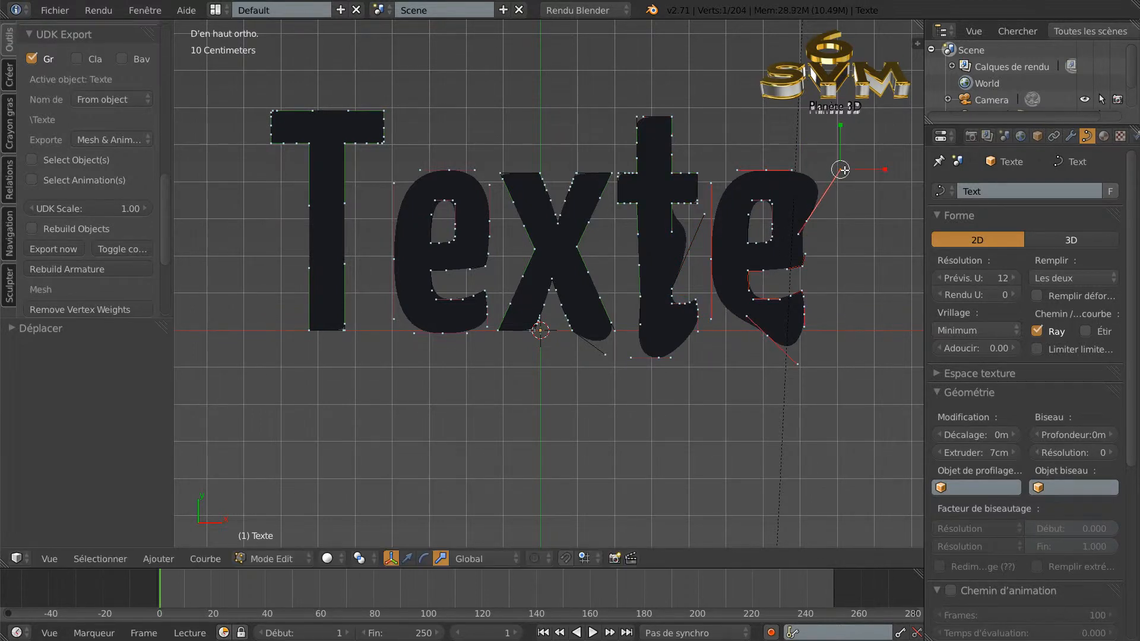
# Distort the first "e" by pulling its upper-right handle outward and its bottom point and that point's right-hand handle downward.
pyautogui.rightClick(489, 182)
pyautogui.press('g')
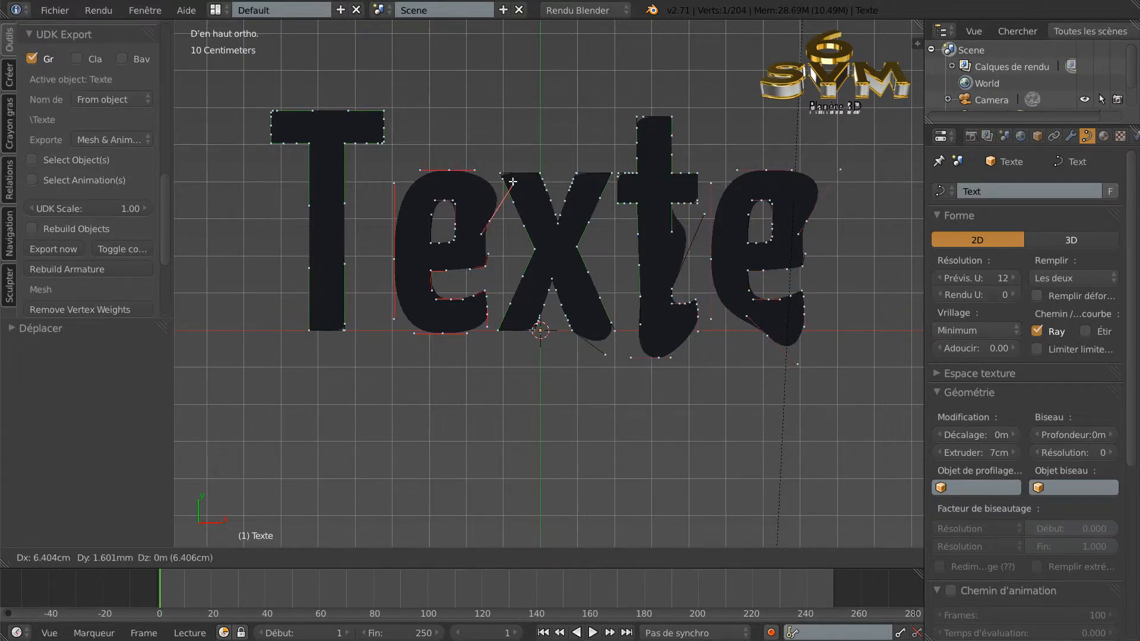
pyautogui.click(520, 186)
pyautogui.rightClick(439, 342)
pyautogui.press('g')
pyautogui.click(435, 364)
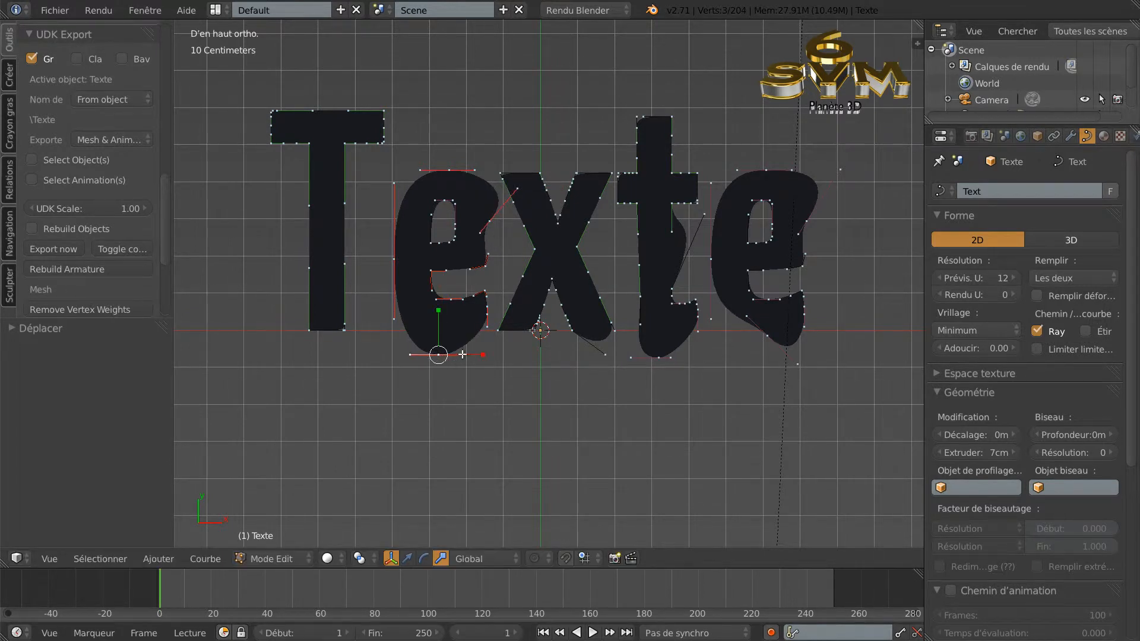
pyautogui.rightClick(463, 353)
pyautogui.press('g')
pyautogui.click(458, 374)
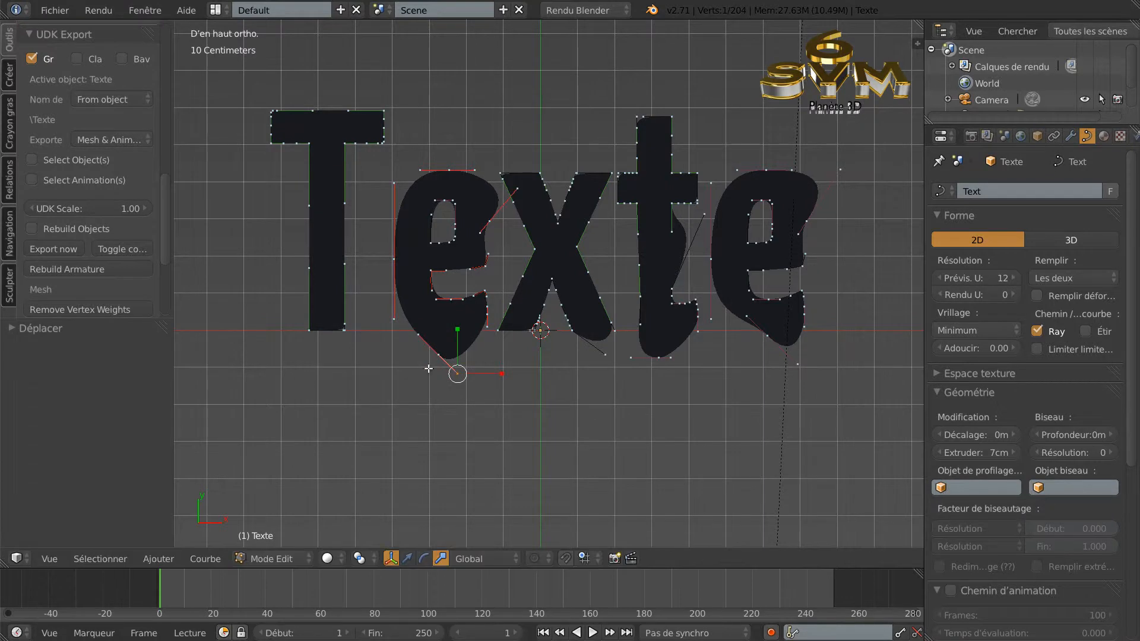
# Curve the stem of the "T" by pulling its right-edge handle about 9 cm outward and its upper-left handle outward and up.
pyautogui.rightClick(345, 264)
pyautogui.press('g')
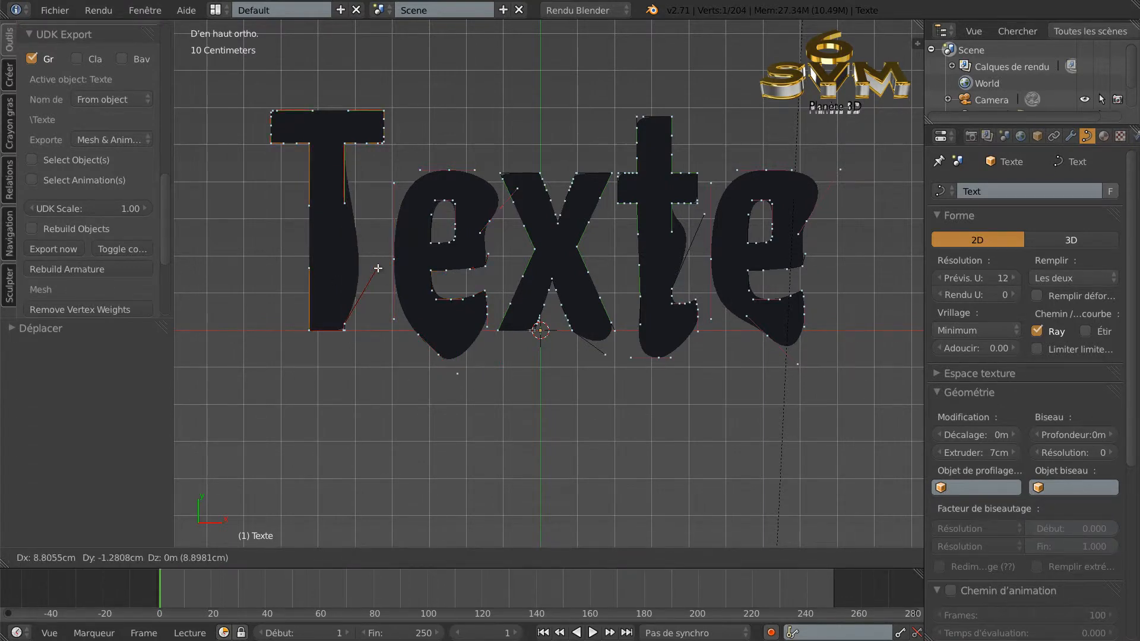
pyautogui.click(377, 268)
pyautogui.rightClick(309, 213)
pyautogui.press('g')
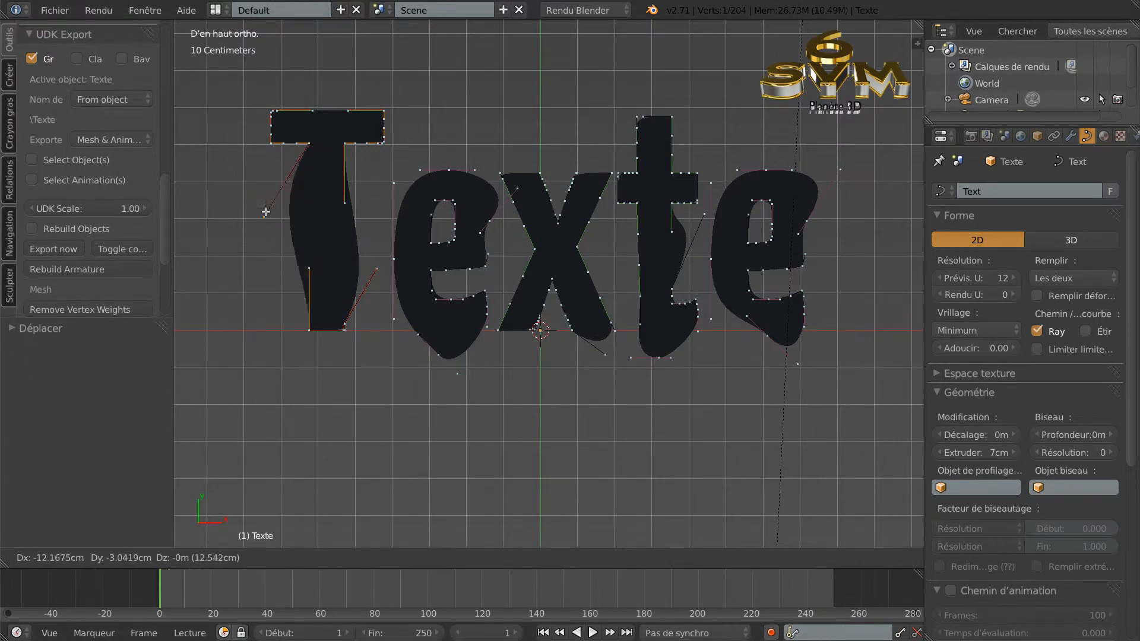
pyautogui.click(276, 178)
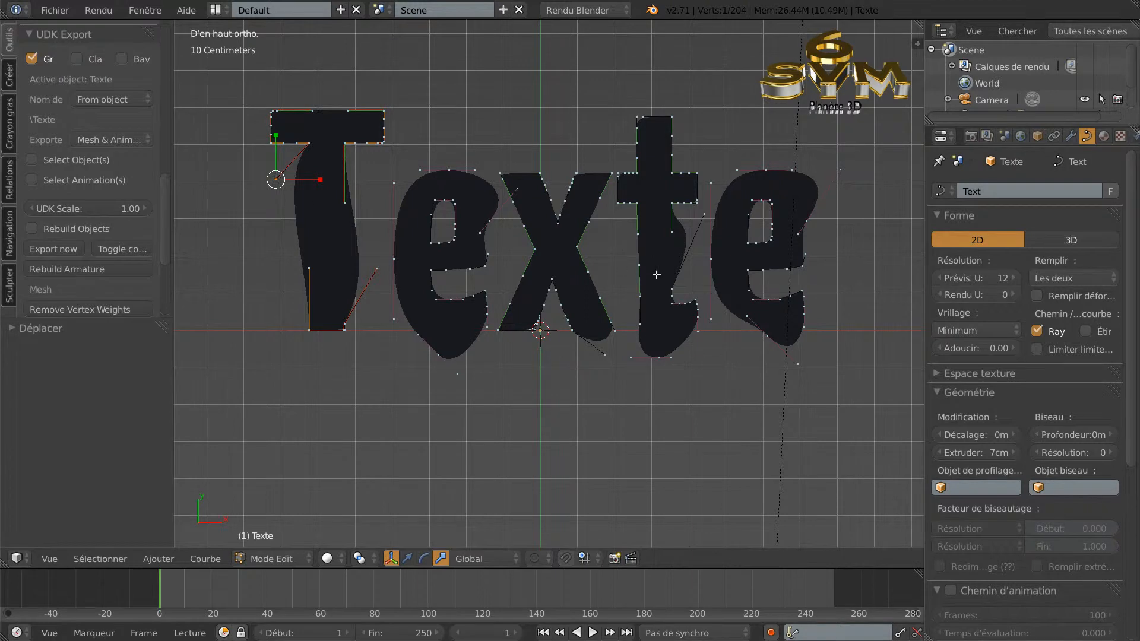
# Flare the top of the "t" by moving its upper-right corner point and handle outward and its upper-left corner point to the left.
pyautogui.rightClick(672, 116)
pyautogui.press('g')
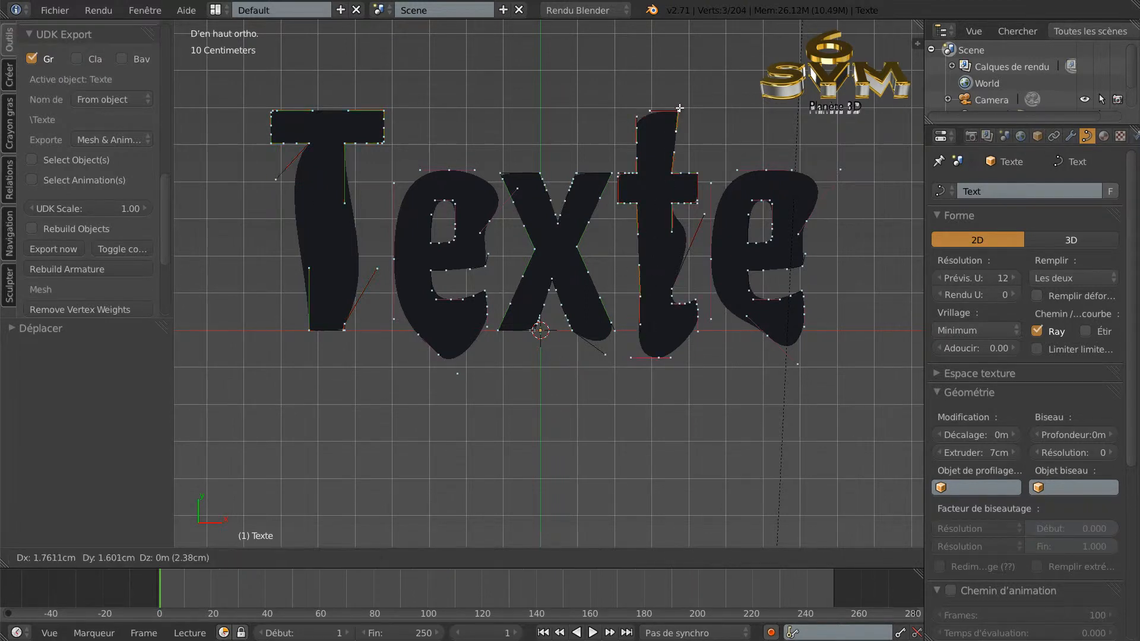
pyautogui.rightClick(692, 111)
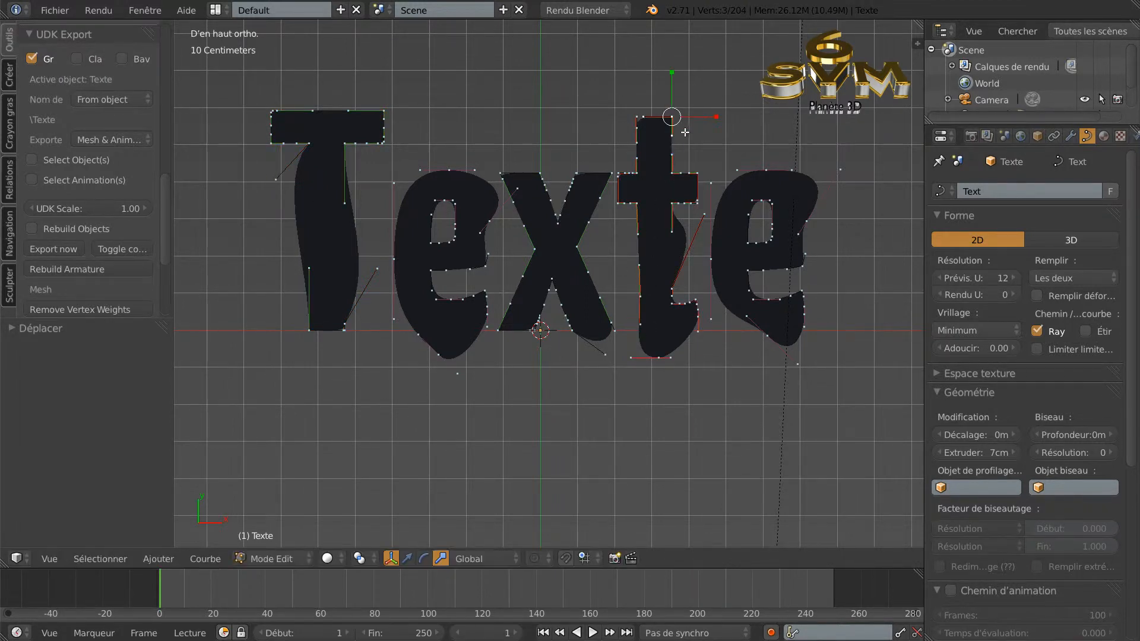
pyautogui.press('g')
pyautogui.click(699, 107)
pyautogui.rightClick(687, 129)
pyautogui.press('g')
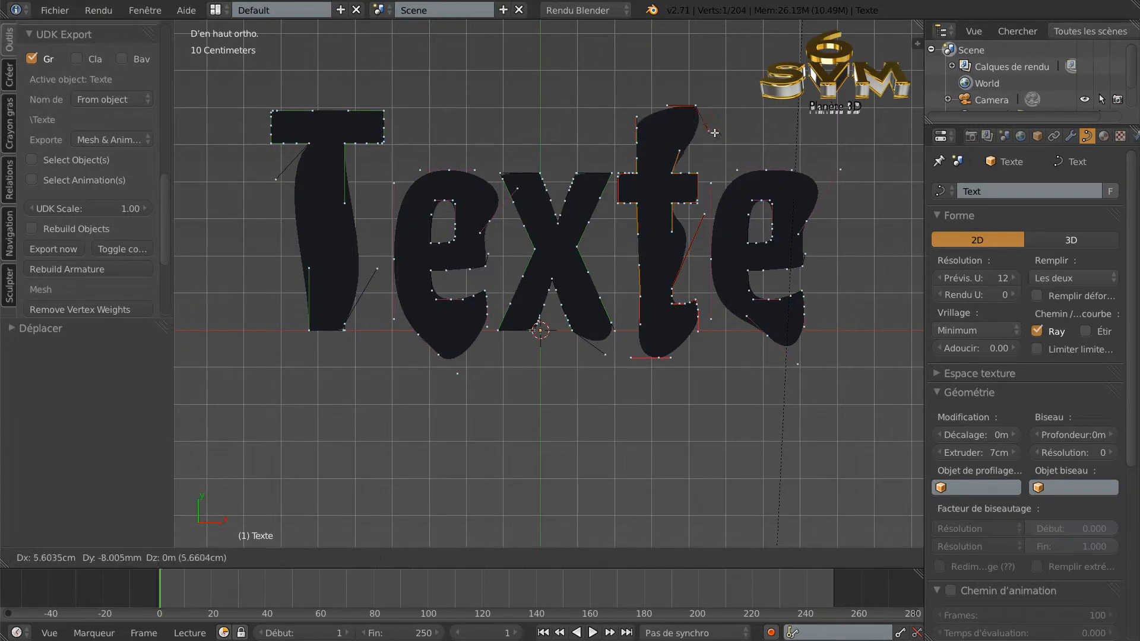
pyautogui.click(723, 119)
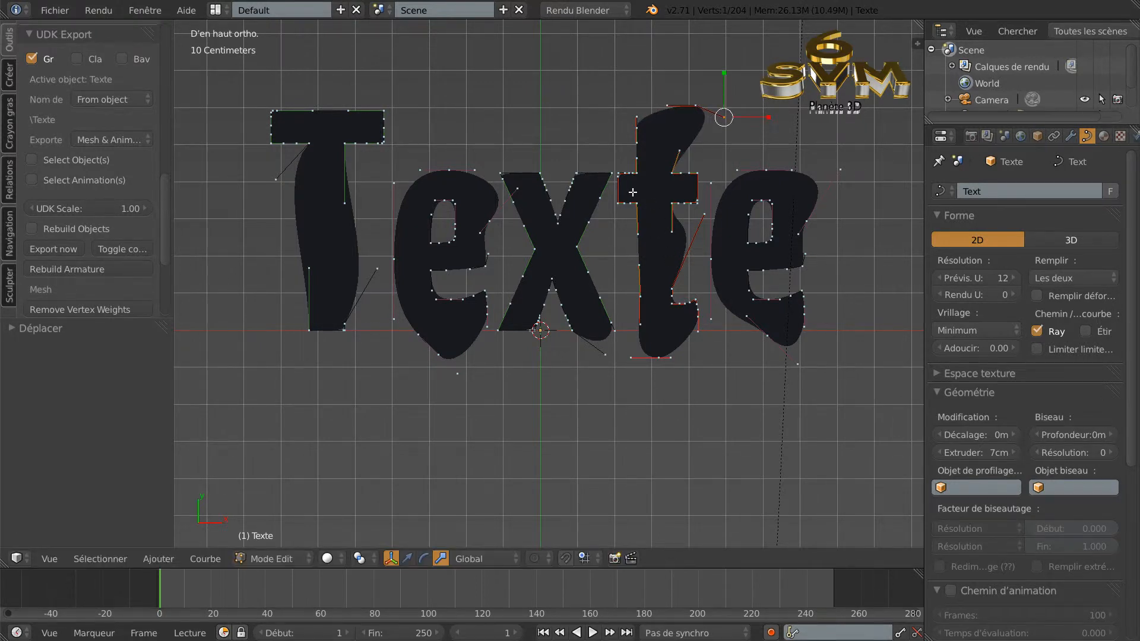
pyautogui.rightClick(636, 121)
pyautogui.press('g')
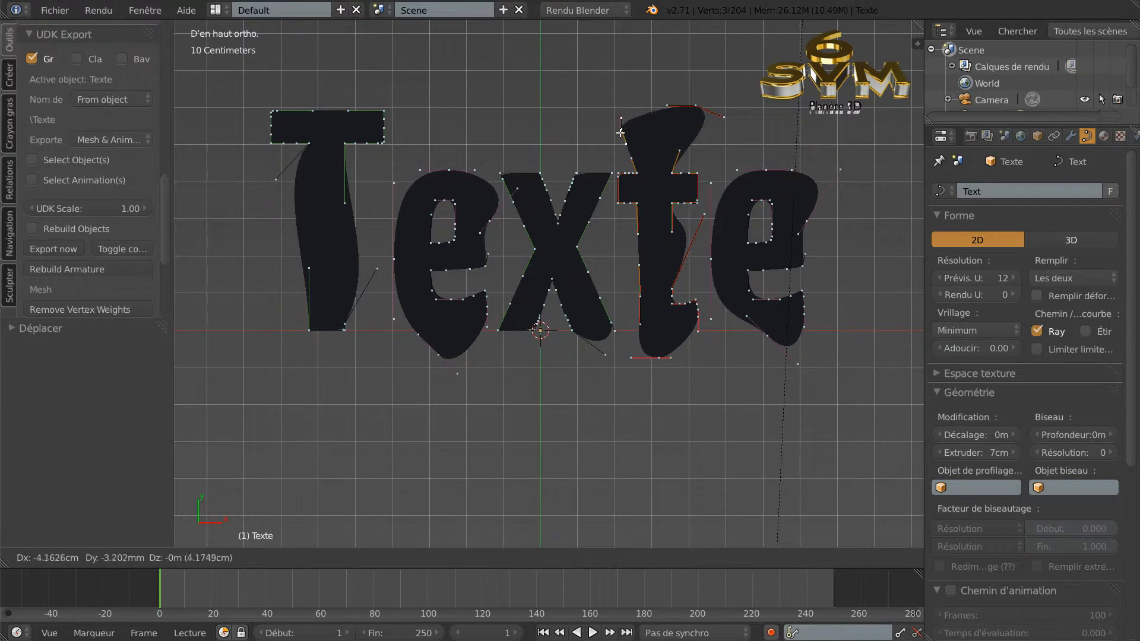
pyautogui.click(623, 141)
# Return to object mode and convert the deformed text curve into a mesh.
pyautogui.moveTo(623, 145); pyautogui.dragTo(553, 342, button='middle')
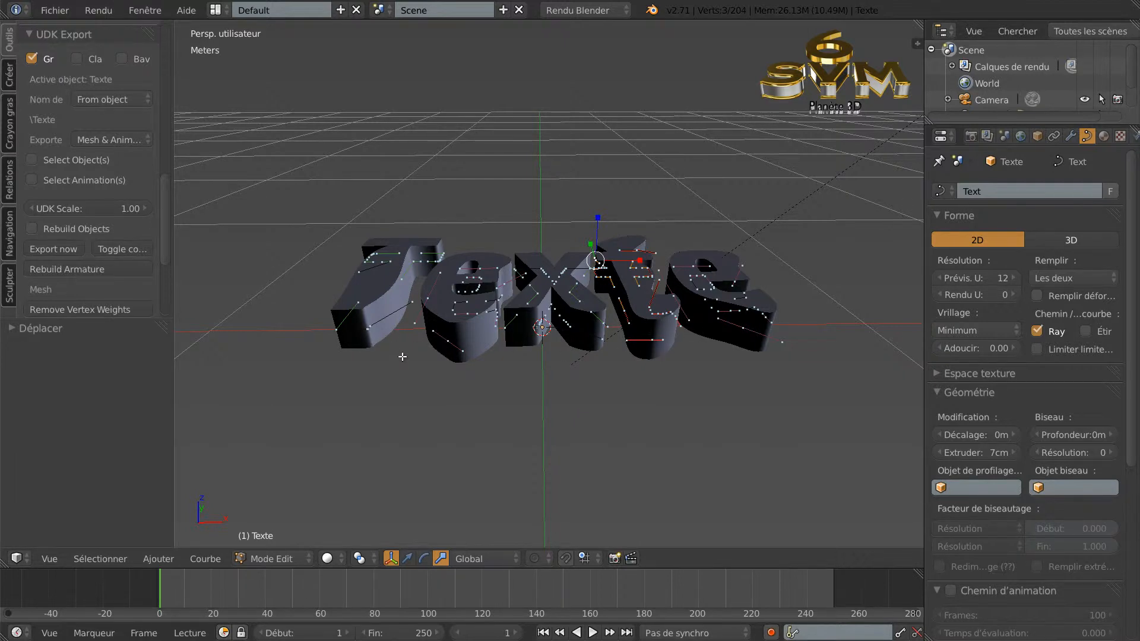
pyautogui.press('Tab')
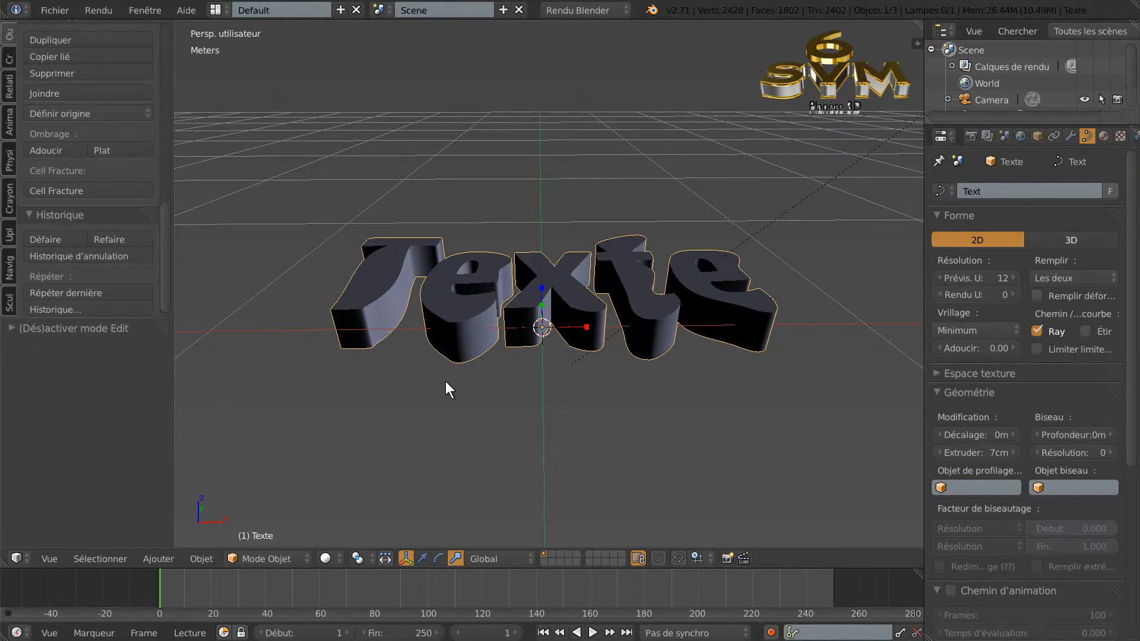
pyautogui.hotkey('alt', 'c')
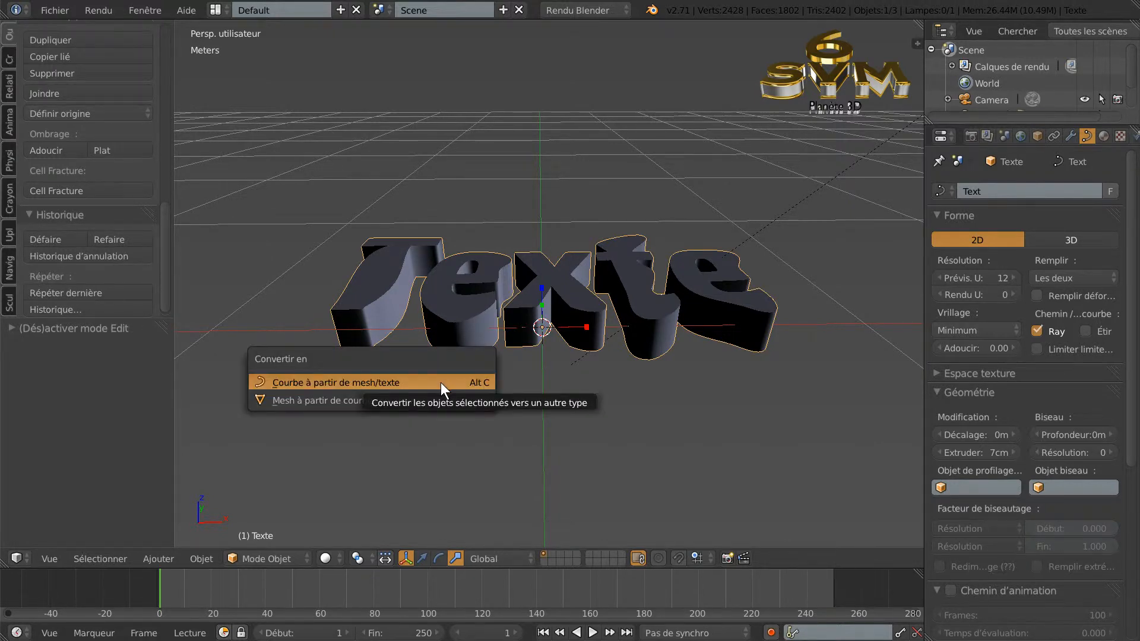
pyautogui.click(346, 401)
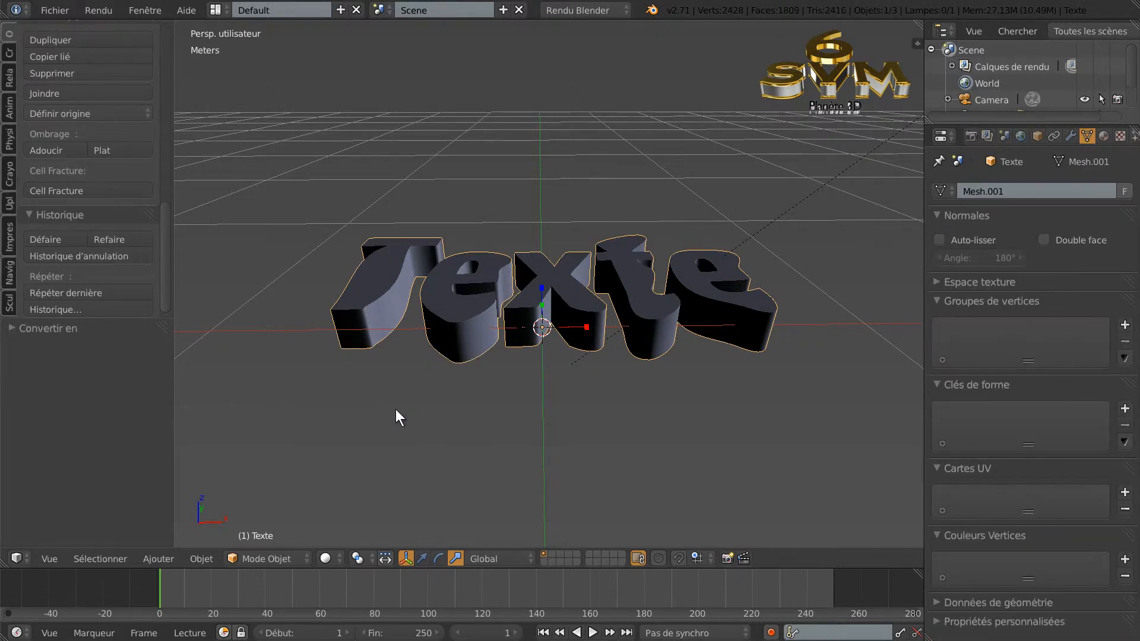
# Enter edit mode on the converted text mesh and examine its vertices and faces from above.
pyautogui.scroll(-1, 523, 427)
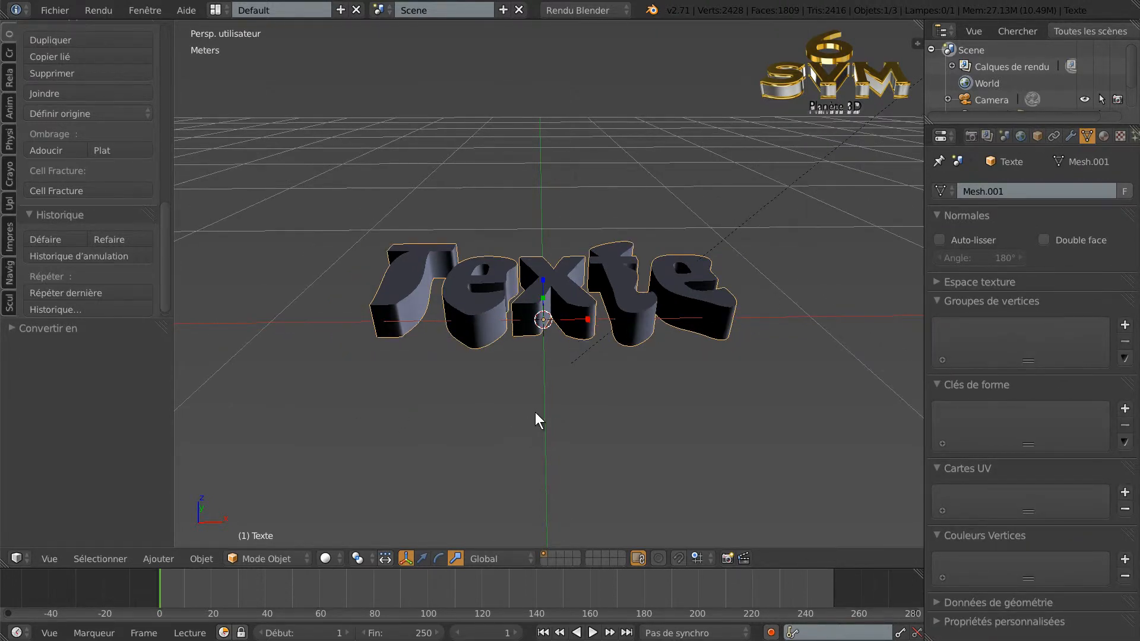
pyautogui.press('Tab')
pyautogui.moveTo(542, 412)
pyautogui.mouseDown(button='middle')
pyautogui.moveTo(531, 412)
pyautogui.moveTo(532, 428)
pyautogui.mouseUp(button='middle')
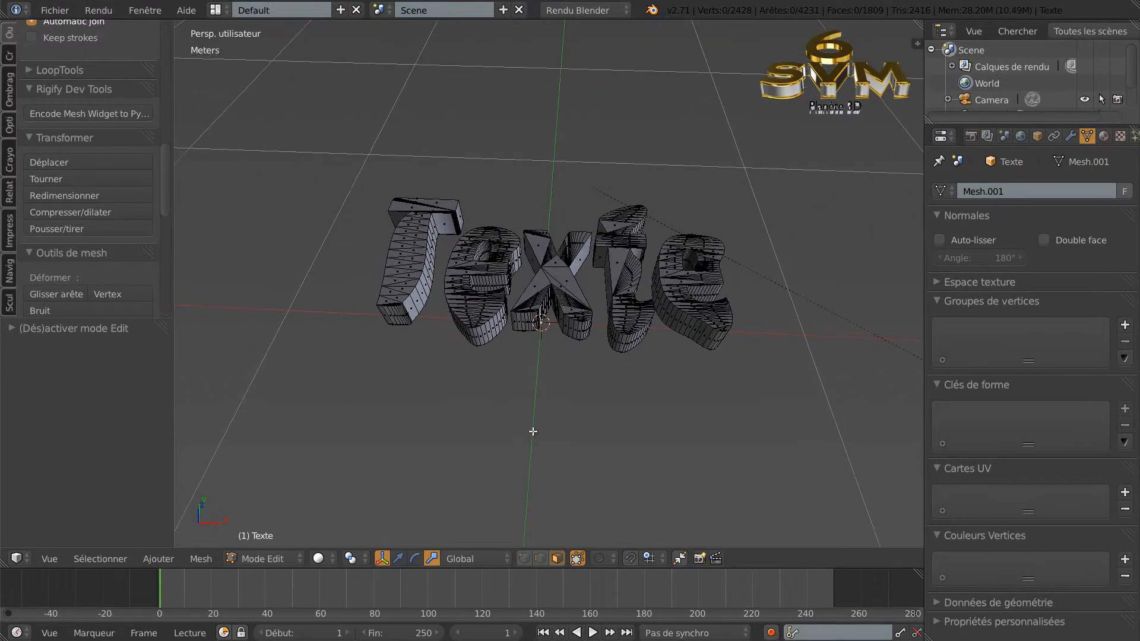
# Select the whole text mesh and simplify its faces with a limited dissolve (Dissolution limitée).
pyautogui.scroll(2, 558, 346)
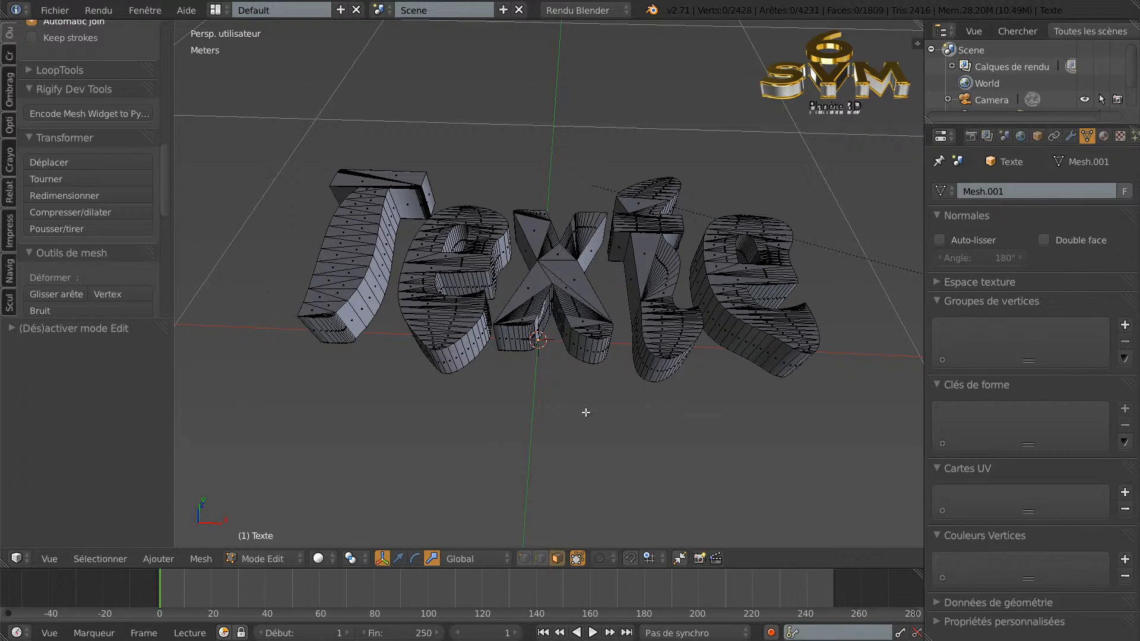
pyautogui.hotkey('shift', 'q')
pyautogui.click(680, 396)
pyautogui.press('z')
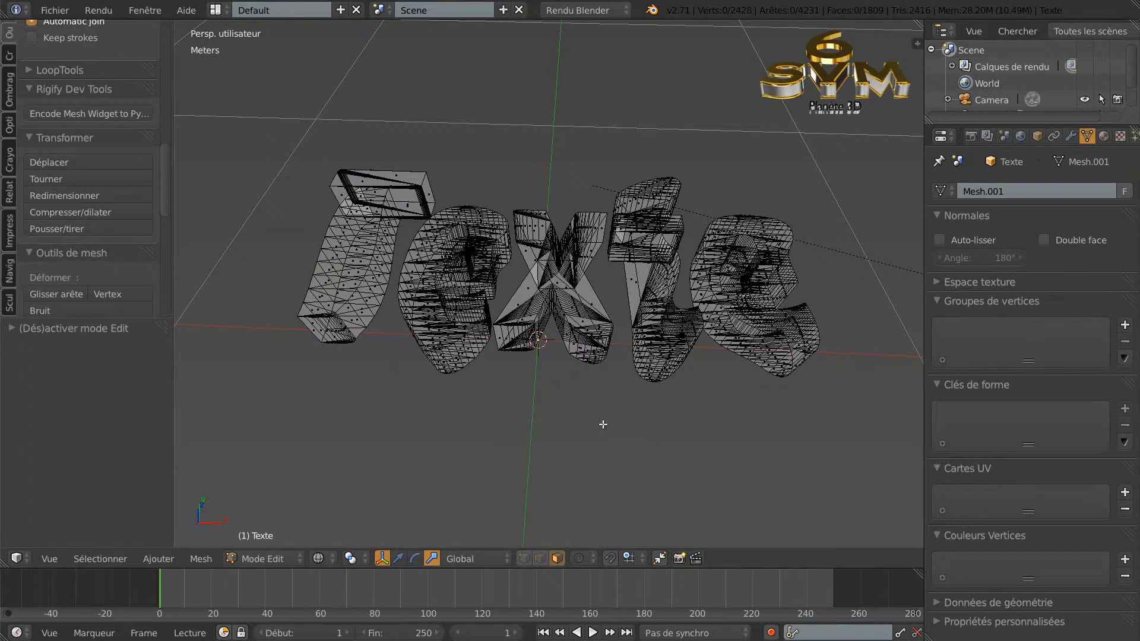
pyautogui.press('a')
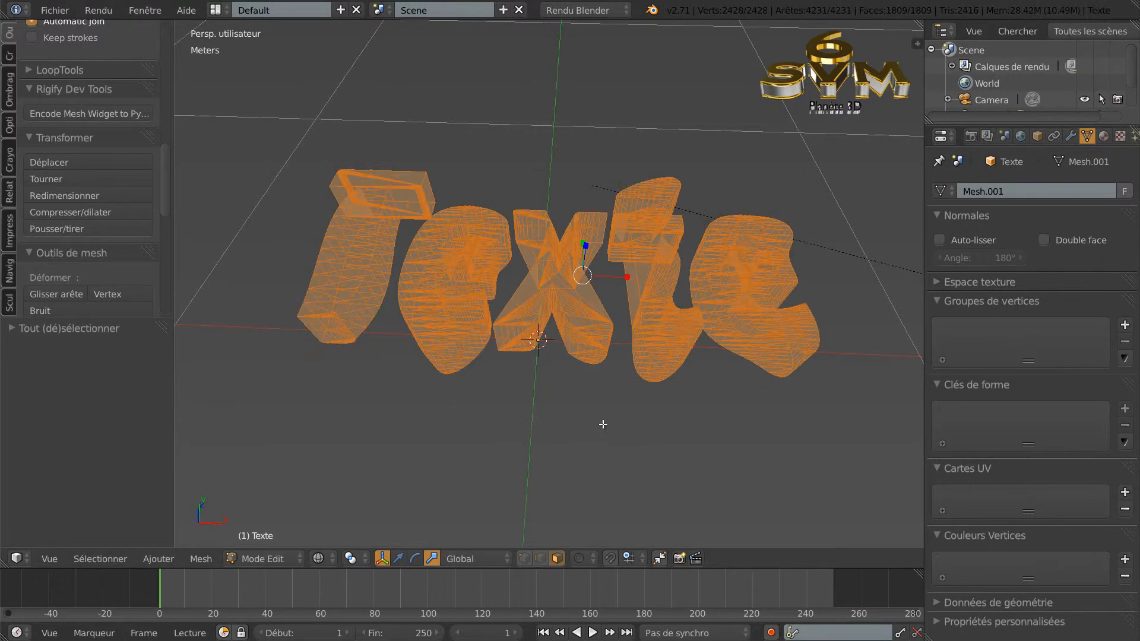
pyautogui.press('z')
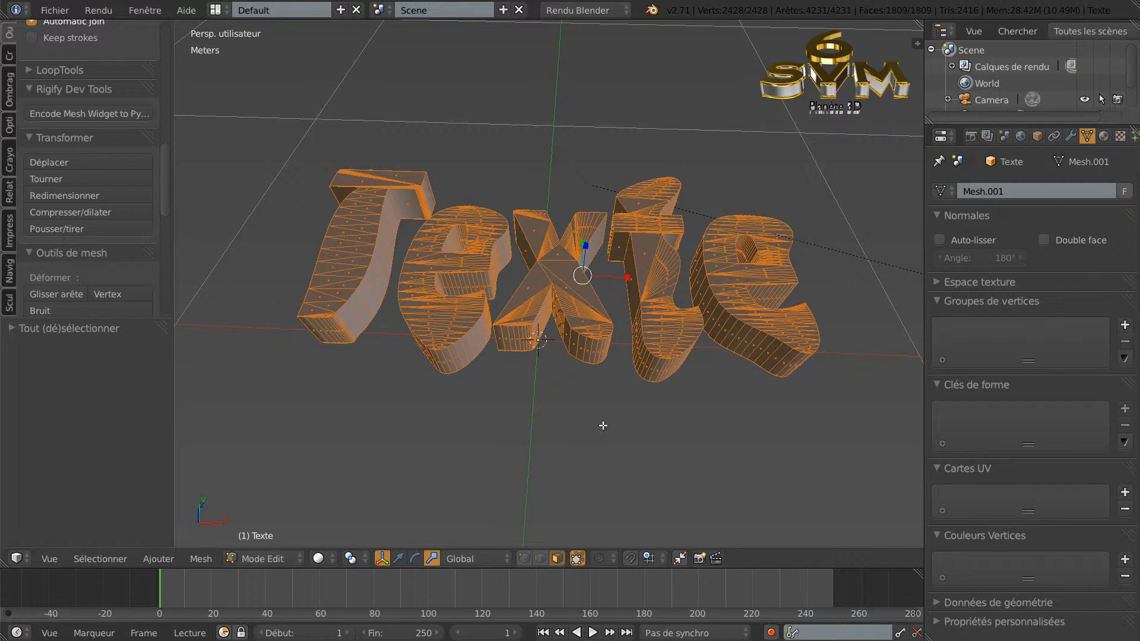
pyautogui.press('x')
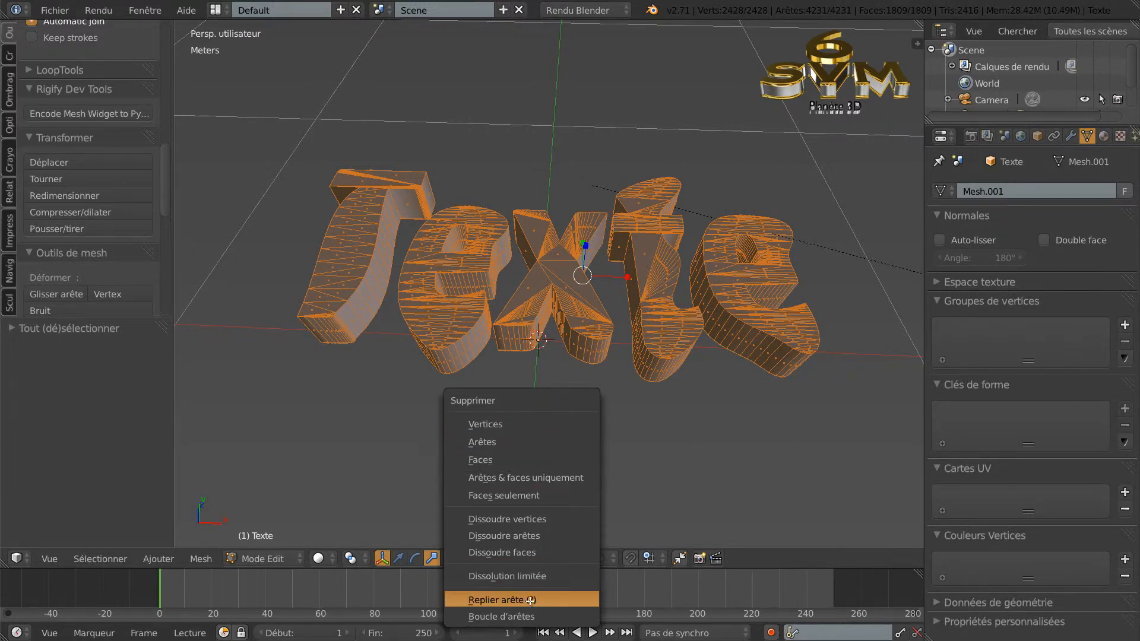
pyautogui.click(524, 576)
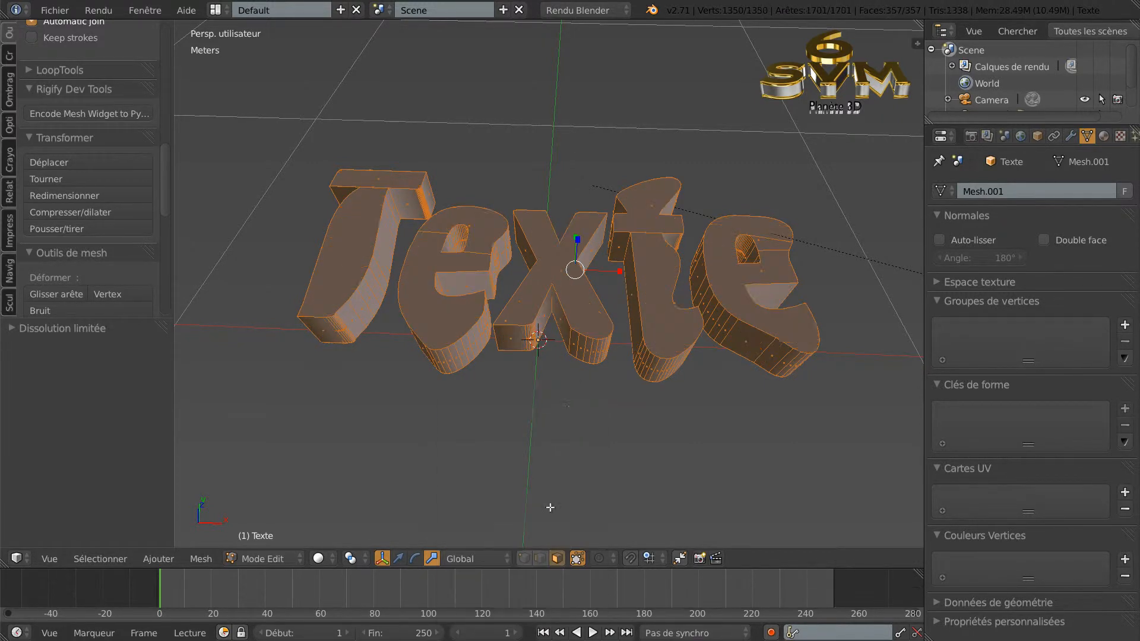
# Remove the duplicate vertices from the entire selected text mesh with Enlever doublons.
pyautogui.moveTo(572, 457); pyautogui.dragTo(572, 527, button='middle')
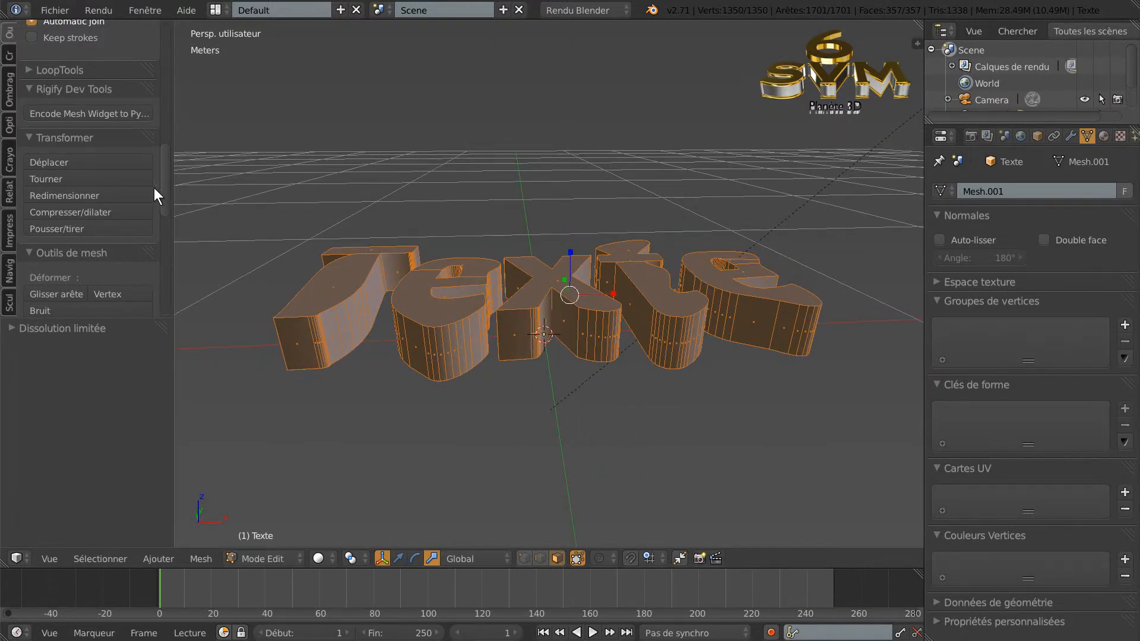
pyautogui.moveTo(165, 186); pyautogui.dragTo(168, 59)
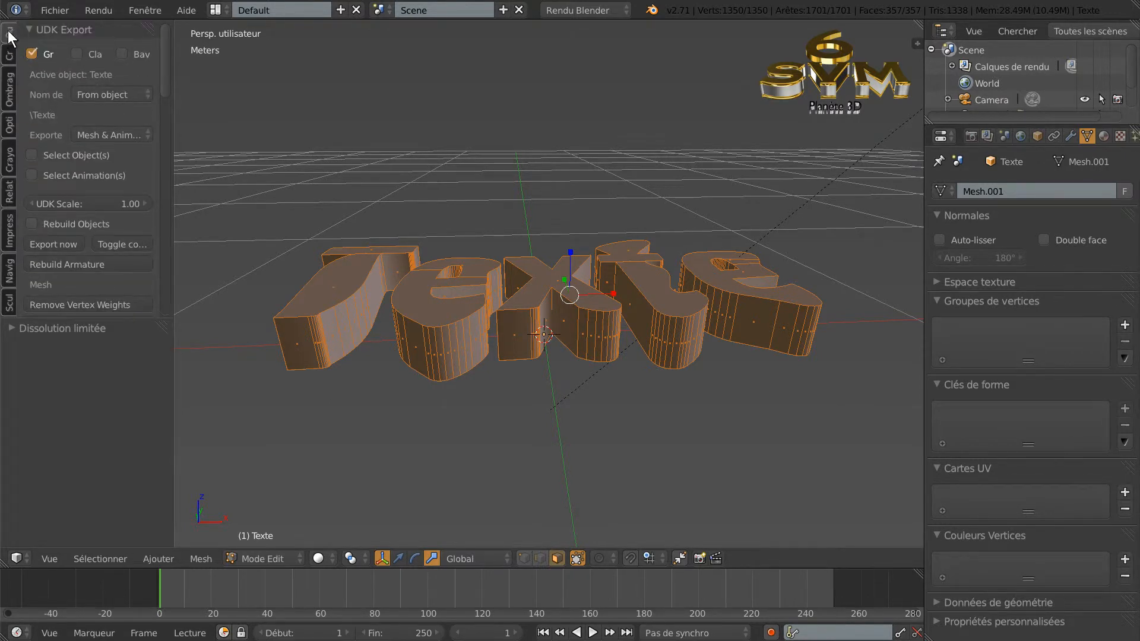
pyautogui.moveTo(169, 60); pyautogui.dragTo(159, 282)
pyautogui.click(64, 228)
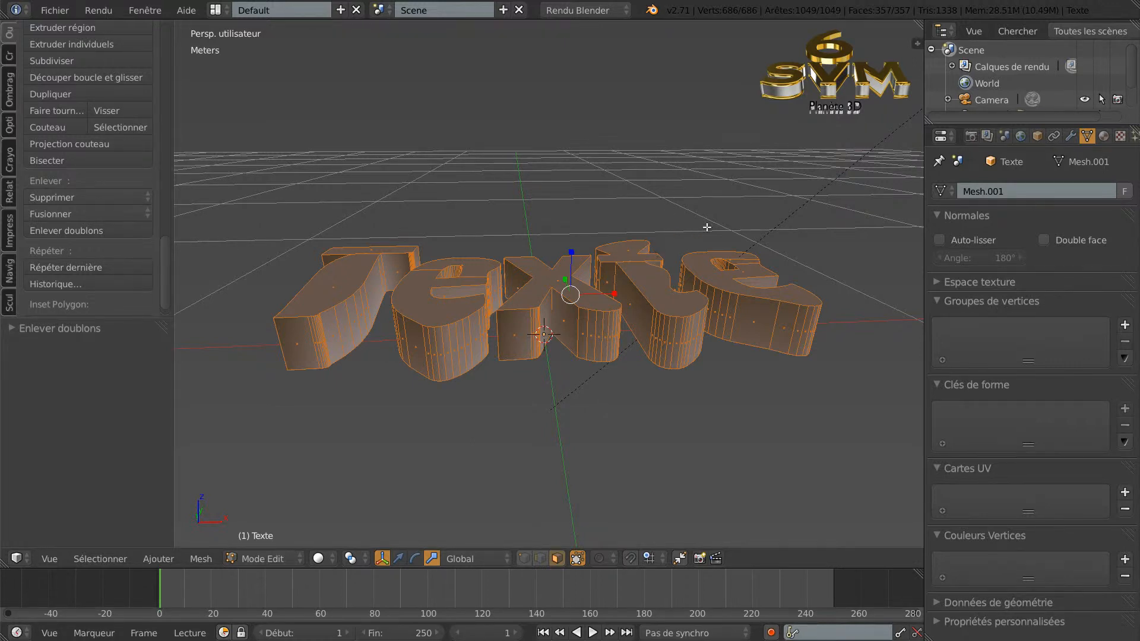
# Select only the large flat faces on the upper side of all five letters, including both parts of split letters.
pyautogui.moveTo(708, 228); pyautogui.dragTo(695, 268, button='middle')
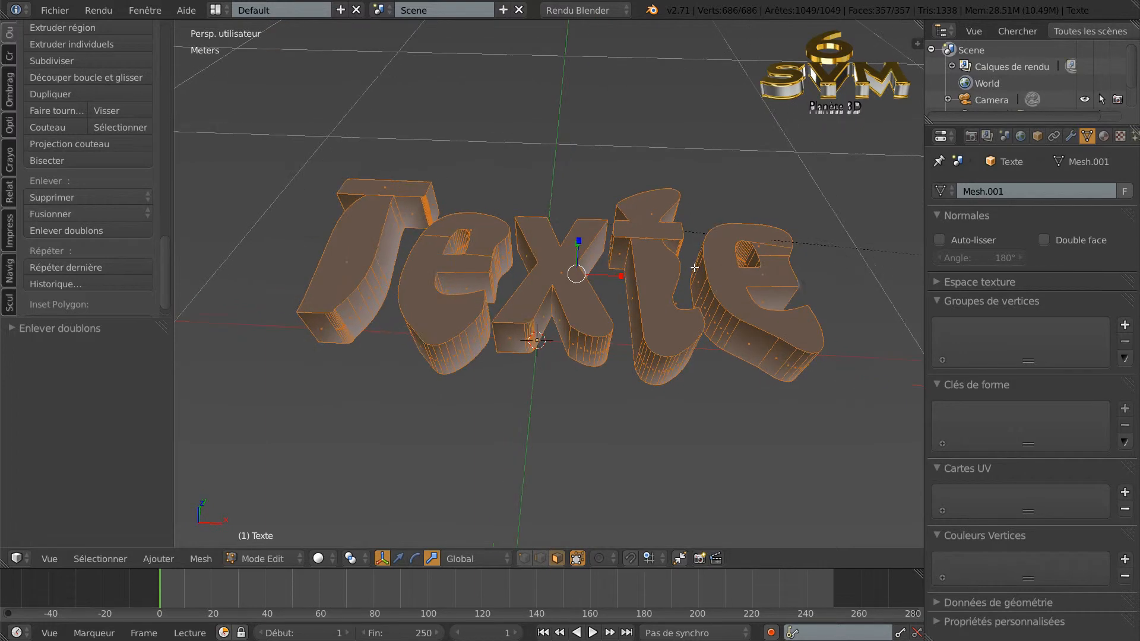
pyautogui.rightClick(348, 261)
pyautogui.keyDown('shift'); pyautogui.rightClick(385, 187); pyautogui.keyUp('shift')
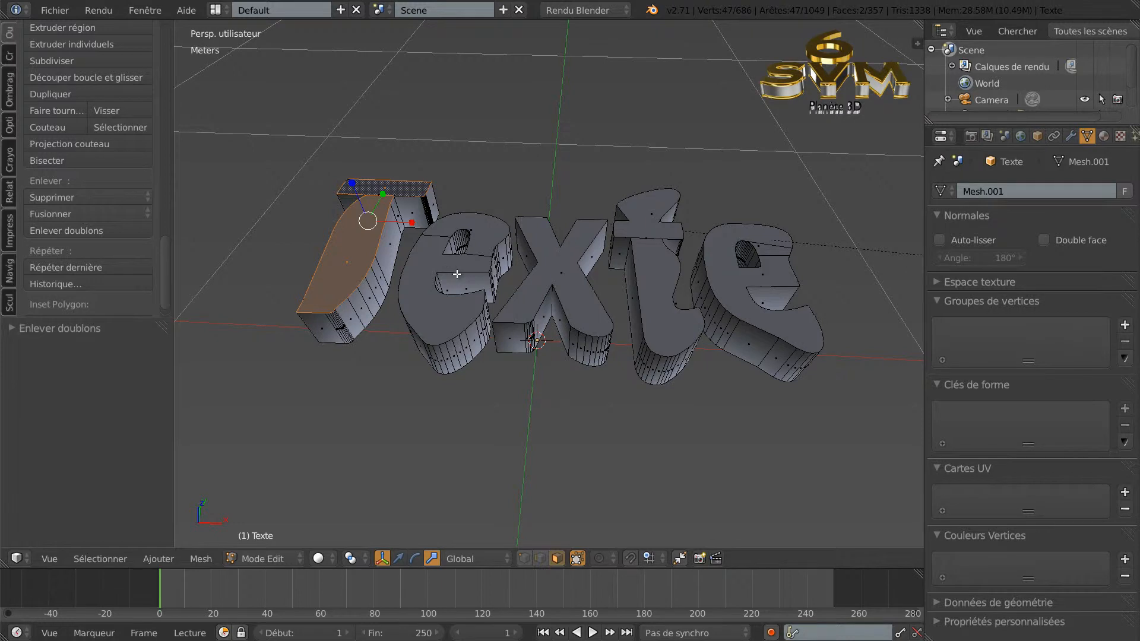
pyautogui.keyDown('shift'); pyautogui.rightClick(444, 307); pyautogui.keyUp('shift')
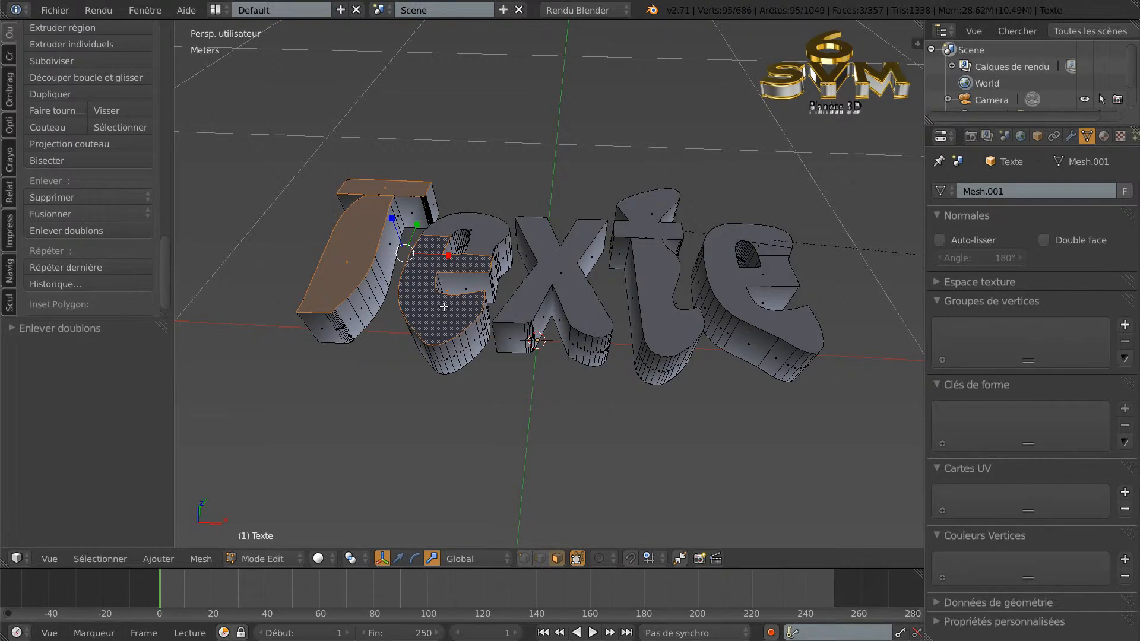
pyautogui.keyDown('shift'); pyautogui.rightClick(482, 241); pyautogui.keyUp('shift')
pyautogui.keyDown('shift'); pyautogui.rightClick(565, 268); pyautogui.keyUp('shift')
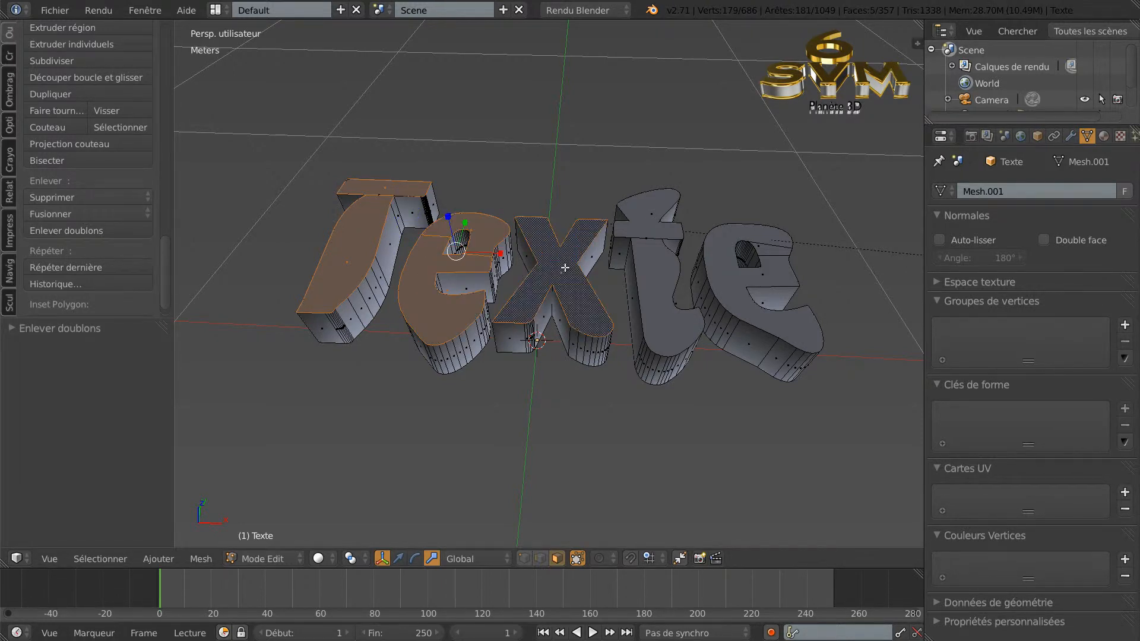
pyautogui.keyDown('shift'); pyautogui.rightClick(656, 278); pyautogui.keyUp('shift')
pyautogui.keyDown('shift'); pyautogui.rightClick(650, 231); pyautogui.keyUp('shift')
pyautogui.keyDown('shift'); pyautogui.rightClick(707, 255); pyautogui.keyUp('shift')
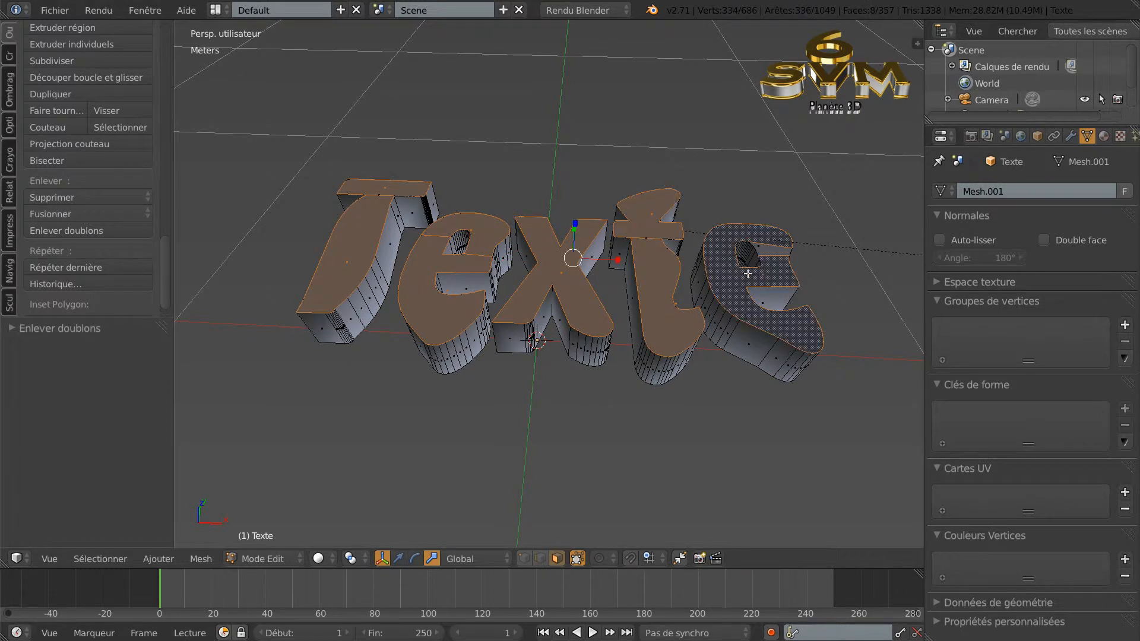
pyautogui.keyDown('shift'); pyautogui.rightClick(773, 253); pyautogui.keyUp('shift')
# Add the large flat faces on the underside of all five letters to the selection.
pyautogui.moveTo(689, 417); pyautogui.dragTo(632, 281, button='middle')
pyautogui.keyDown('shift'); pyautogui.rightClick(670, 275); pyautogui.keyUp('shift')
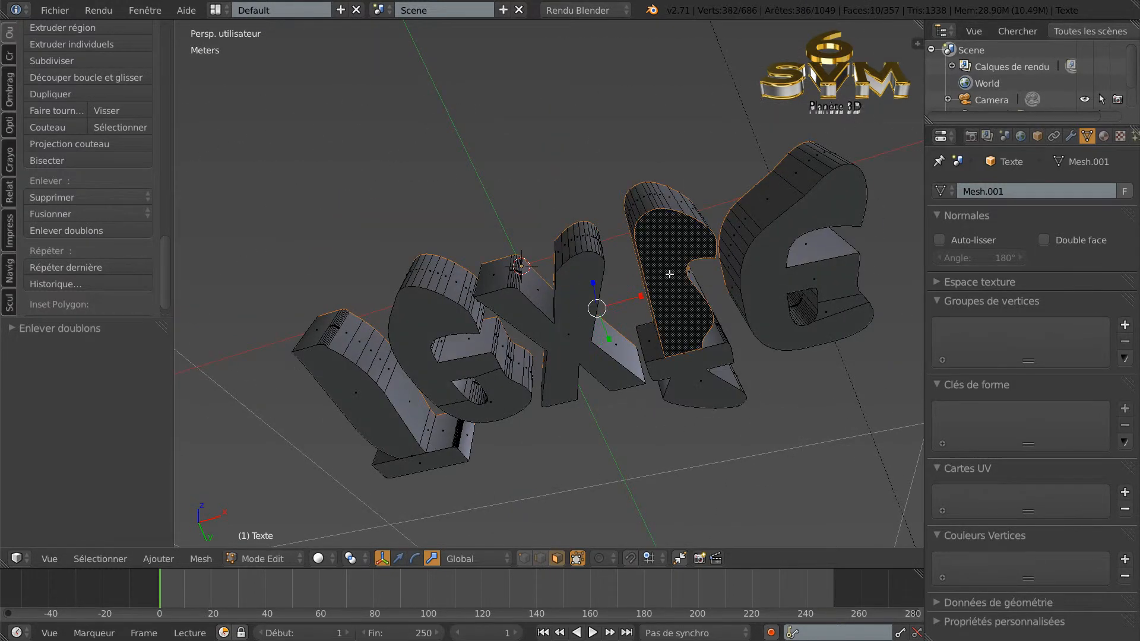
pyautogui.keyDown('shift'); pyautogui.rightClick(689, 378); pyautogui.keyUp('shift')
pyautogui.keyDown('shift'); pyautogui.rightClick(764, 329); pyautogui.keyUp('shift')
pyautogui.keyDown('shift'); pyautogui.rightClick(800, 318); pyautogui.keyUp('shift')
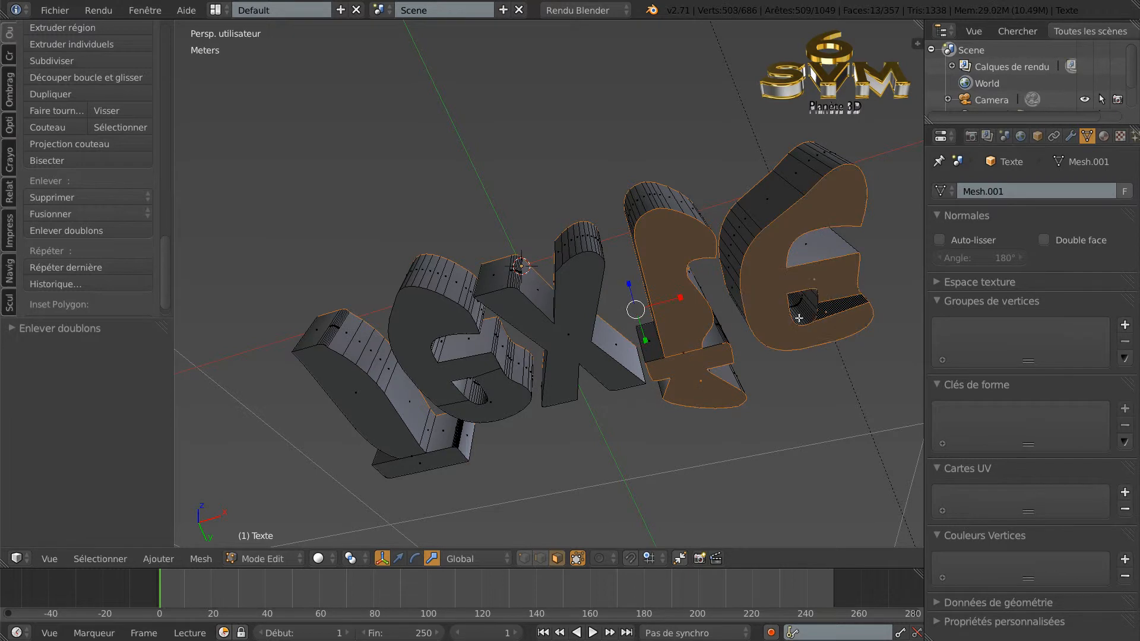
pyautogui.keyDown('shift'); pyautogui.rightClick(583, 342); pyautogui.keyUp('shift')
pyautogui.keyDown('shift'); pyautogui.rightClick(480, 365); pyautogui.keyUp('shift')
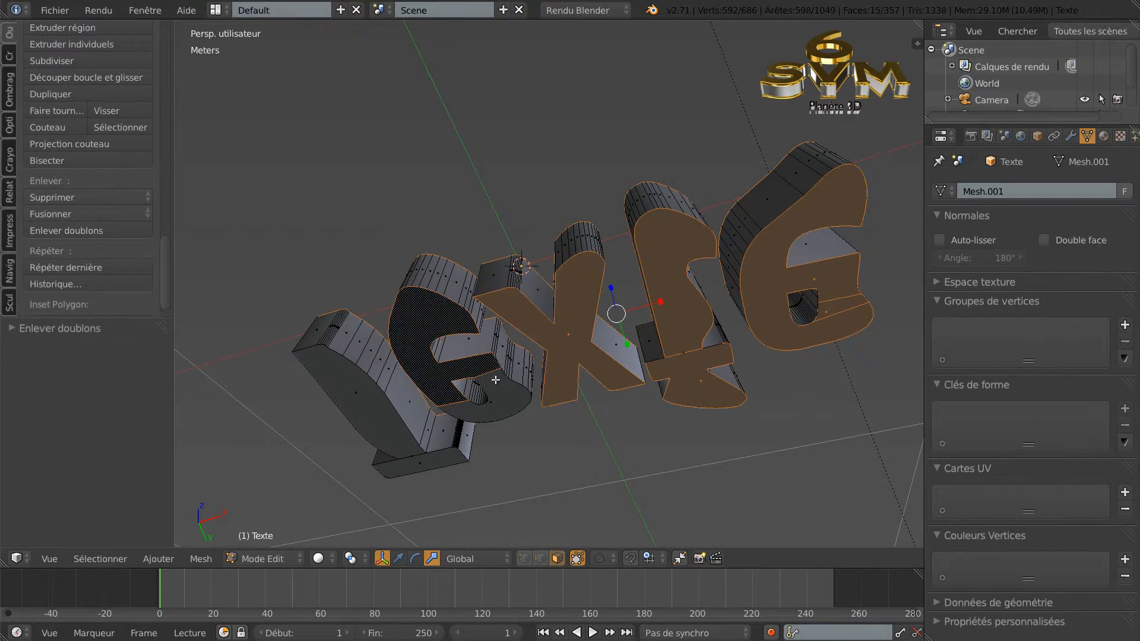
pyautogui.keyDown('shift'); pyautogui.rightClick(496, 380); pyautogui.keyUp('shift')
pyautogui.keyDown('shift'); pyautogui.rightClick(399, 429); pyautogui.keyUp('shift')
pyautogui.keyDown('shift'); pyautogui.rightClick(418, 450); pyautogui.keyUp('shift')
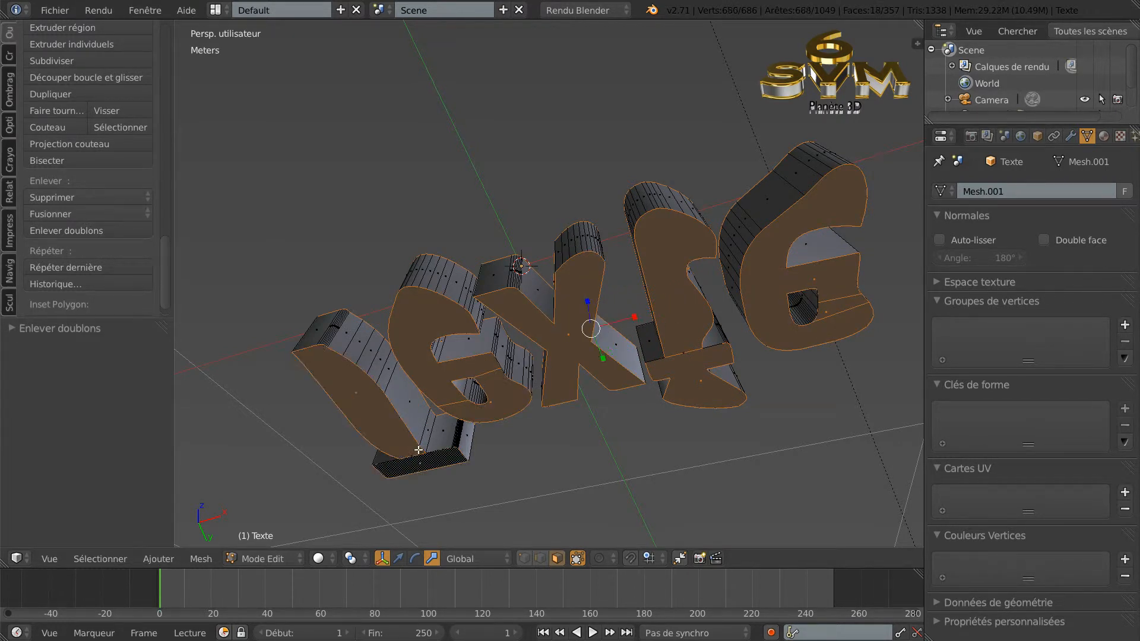
# Apply flat shading (Plat) to the selected upper and lower faces of the letters.
pyautogui.moveTo(552, 211); pyautogui.dragTo(579, 356, button='middle')
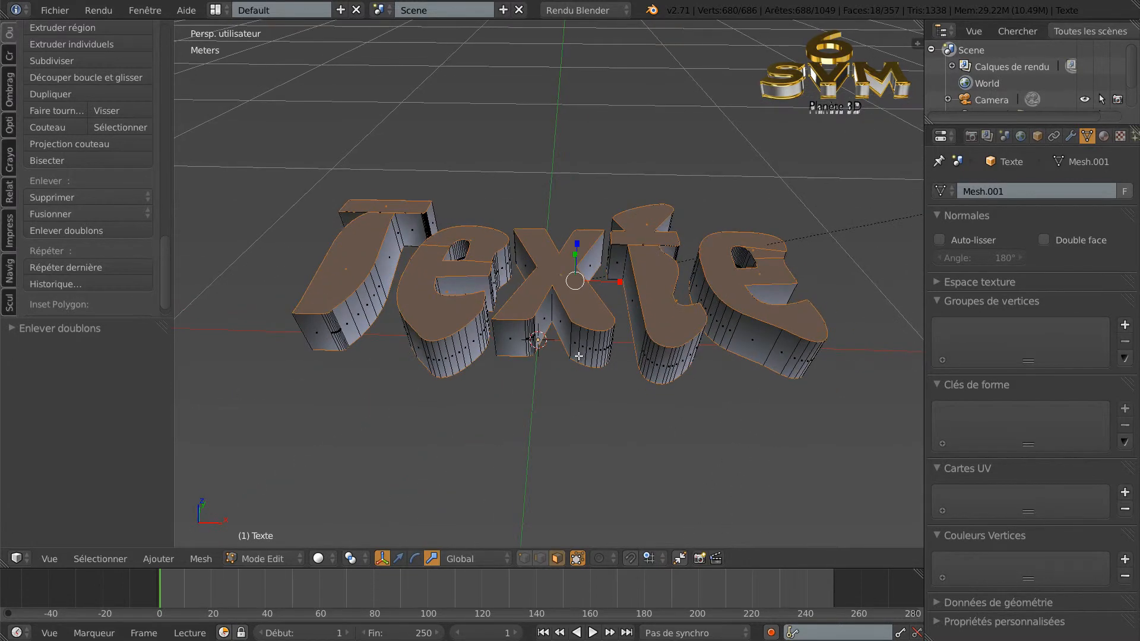
pyautogui.moveTo(648, 365)
pyautogui.mouseDown(button='middle')
pyautogui.moveTo(654, 345)
pyautogui.moveTo(643, 351)
pyautogui.mouseUp(button='middle')
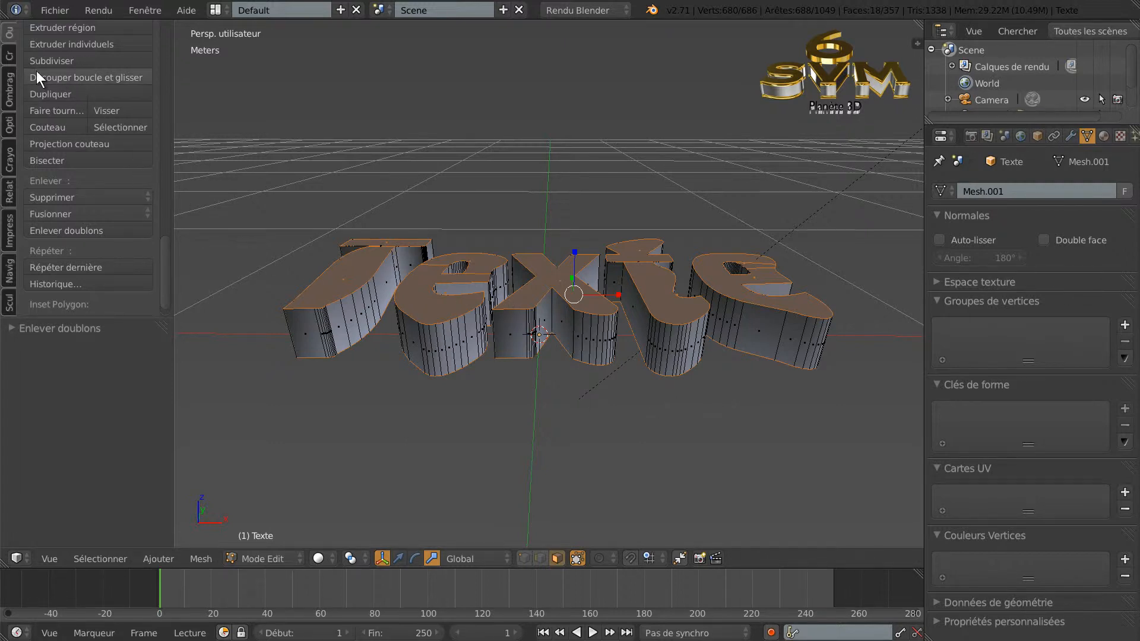
pyautogui.click(9, 88)
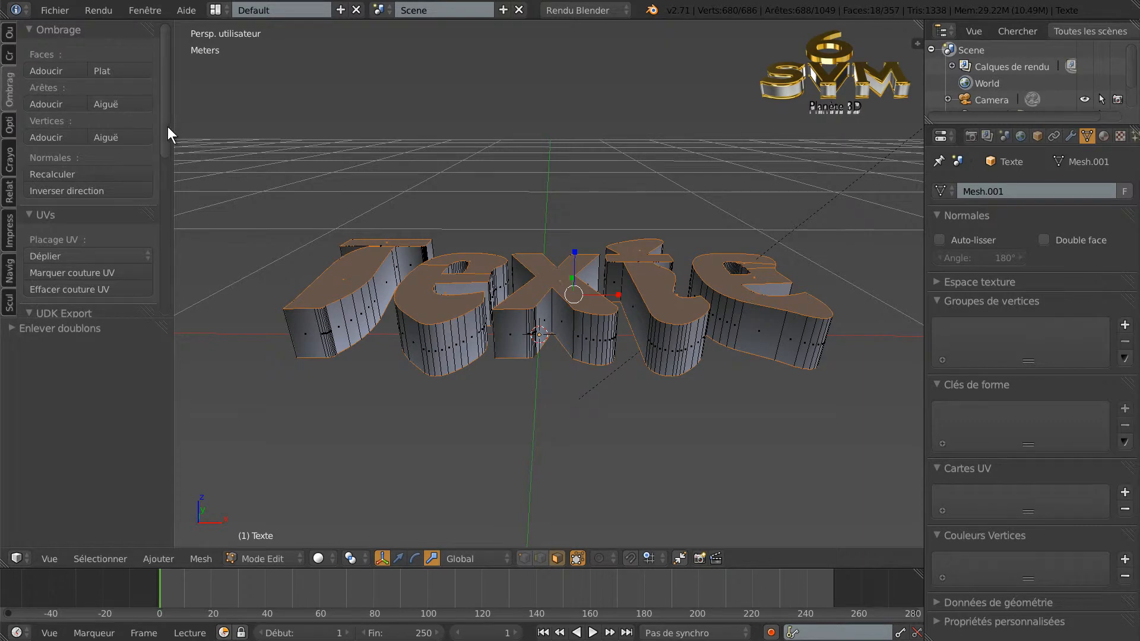
pyautogui.moveTo(166, 102); pyautogui.dragTo(168, 77)
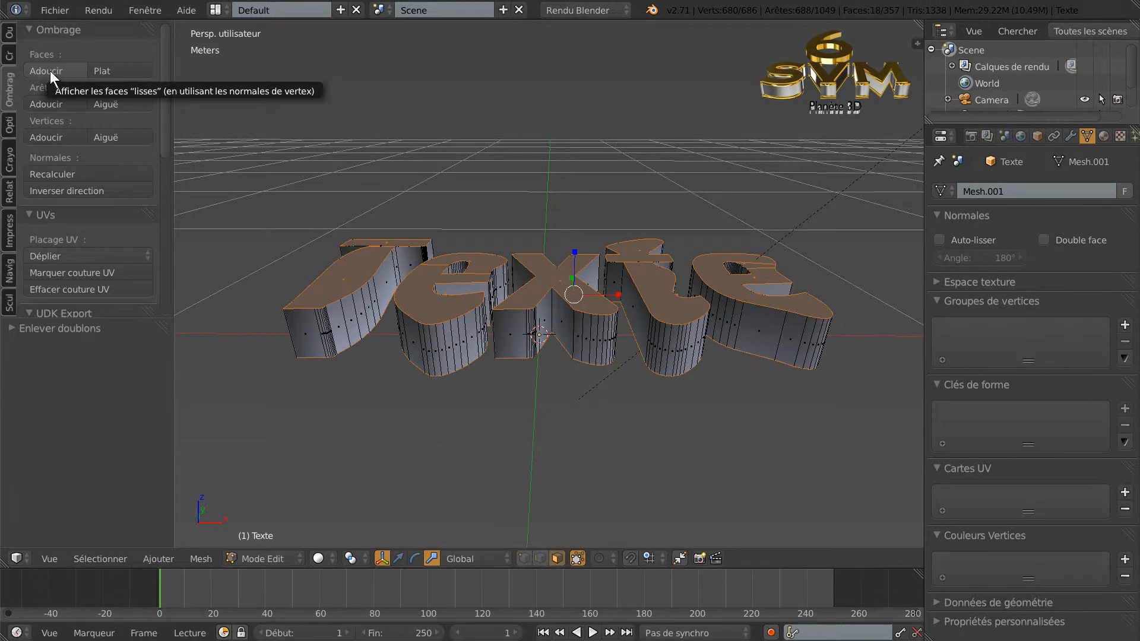
pyautogui.click(108, 70)
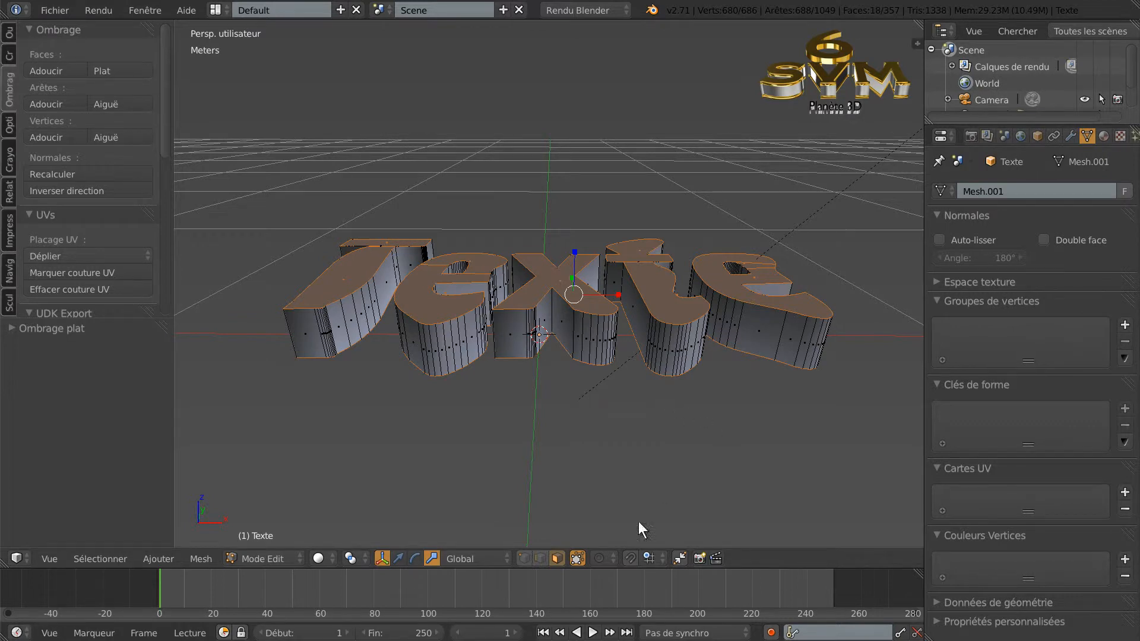
# Set the pivot to Origines individuelles, extrude the selected faces in place and scale them inward to form inset borders.
pyautogui.click(349, 559)
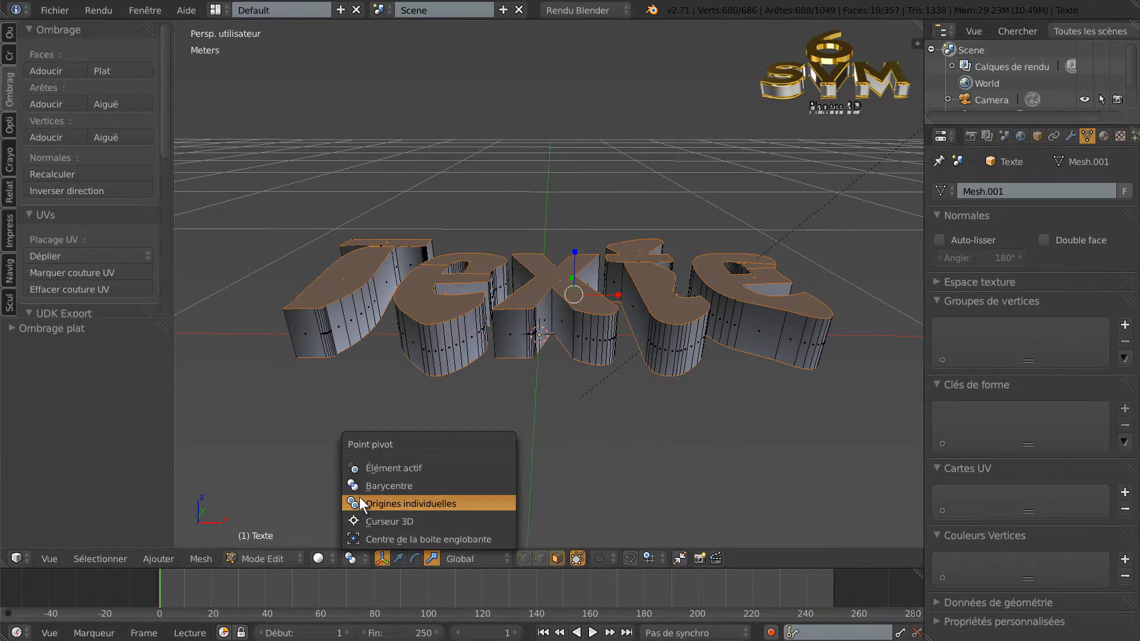
pyautogui.click(407, 502)
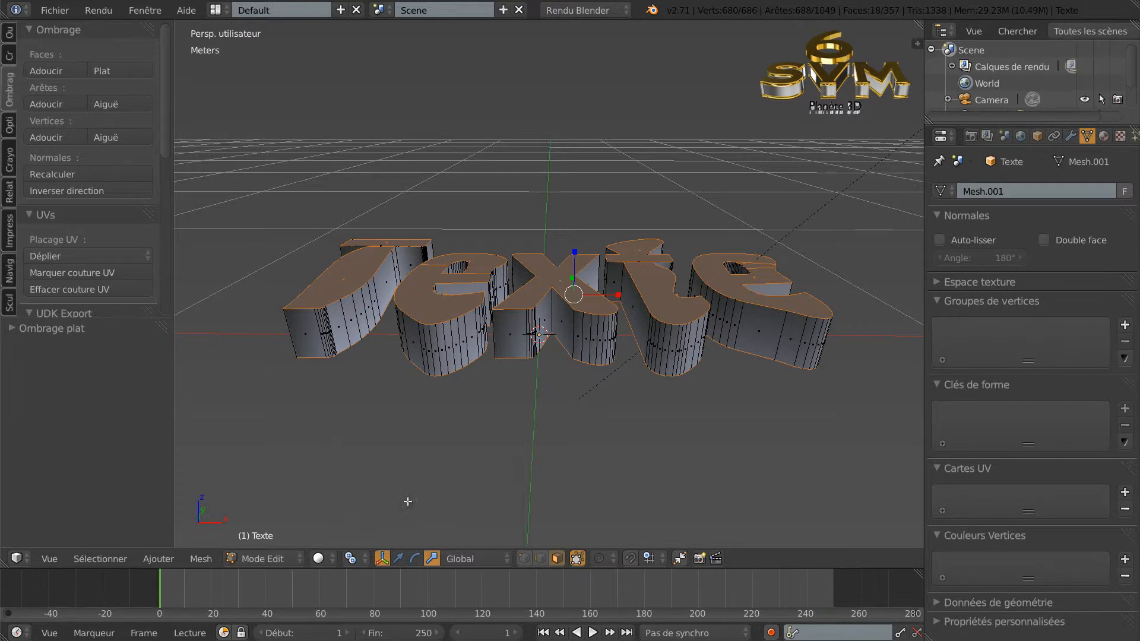
pyautogui.press('e')
pyautogui.rightClick(674, 505)
pyautogui.press('s')
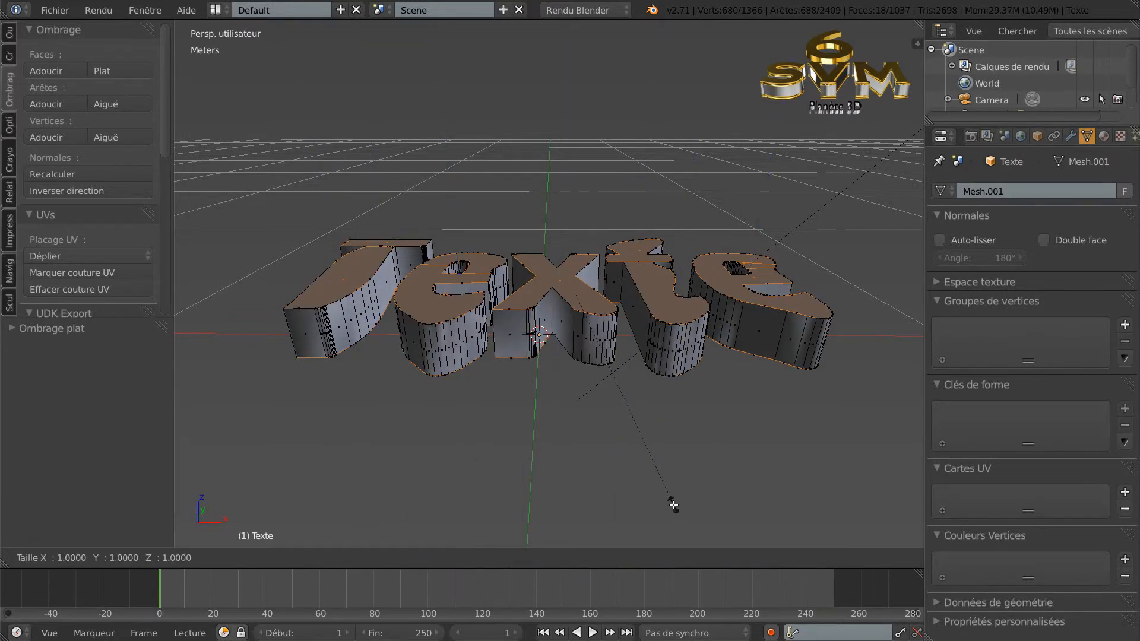
pyautogui.rightClick(642, 469)
pyautogui.moveTo(682, 436); pyautogui.dragTo(635, 388, button='middle')
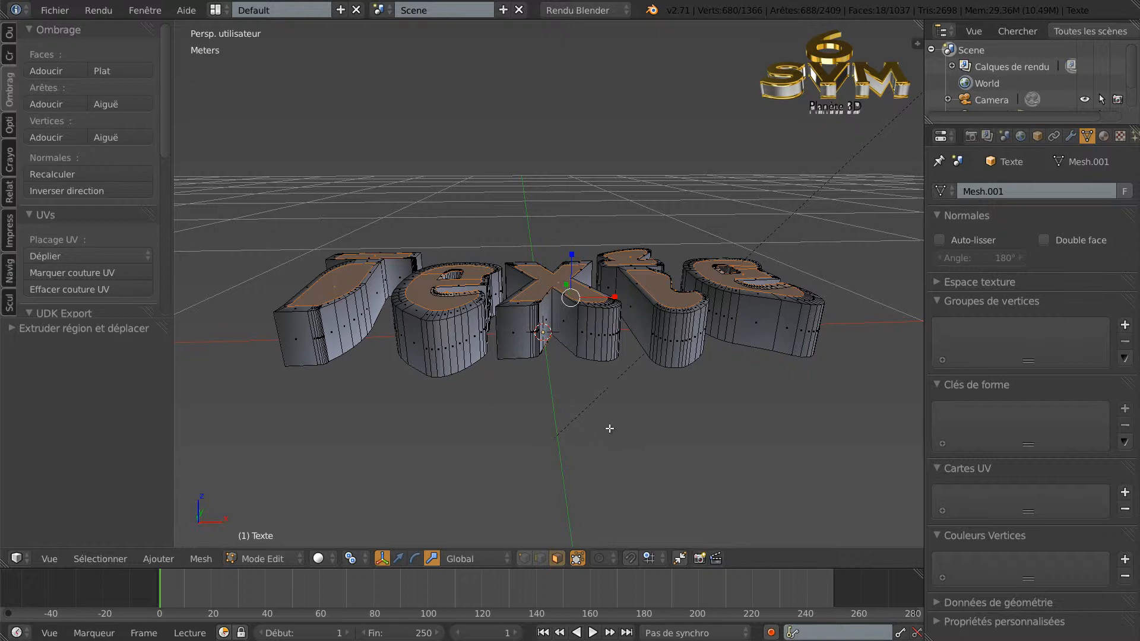
# Set the pivot to Barycentre, extrude the inset faces in place and scale them outward along Z on both sides.
pyautogui.click(354, 561)
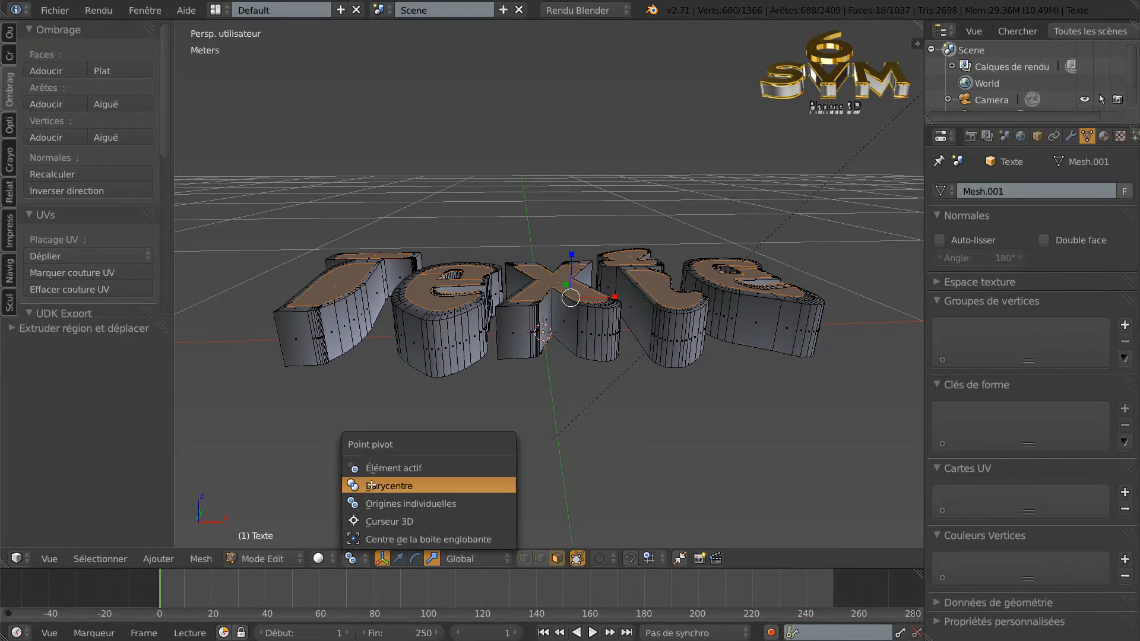
pyautogui.click(392, 484)
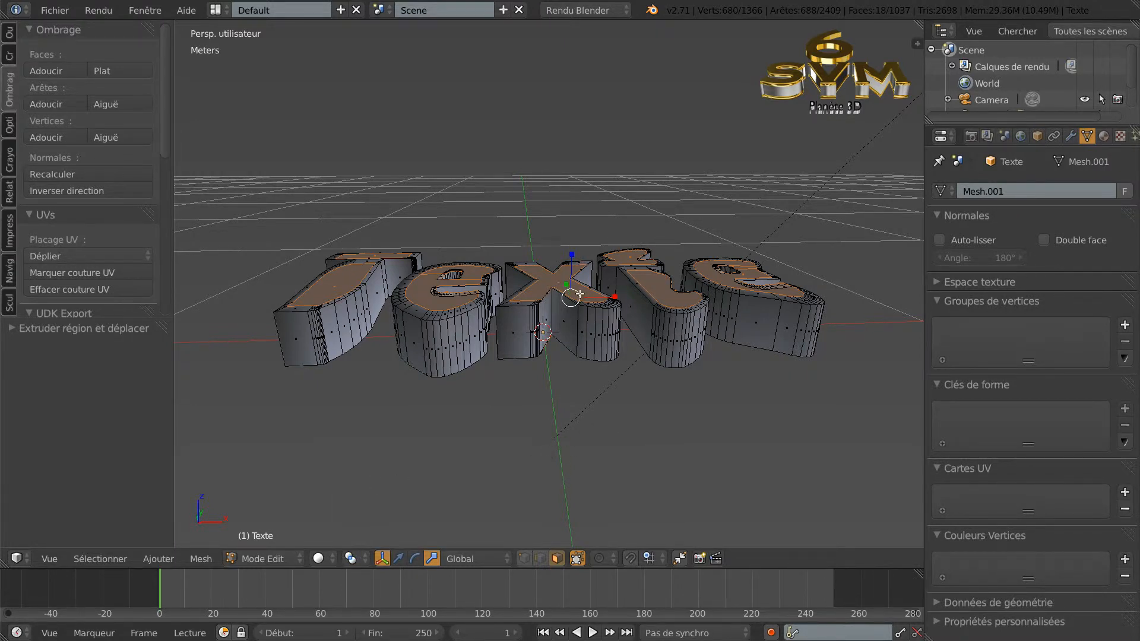
pyautogui.press('e')
pyautogui.click(558, 397)
pyautogui.moveTo(574, 253); pyautogui.dragTo(575, 223)
pyautogui.moveTo(555, 338); pyautogui.dragTo(579, 367, button='middle')
pyautogui.moveTo(615, 409); pyautogui.dragTo(558, 440, button='middle')
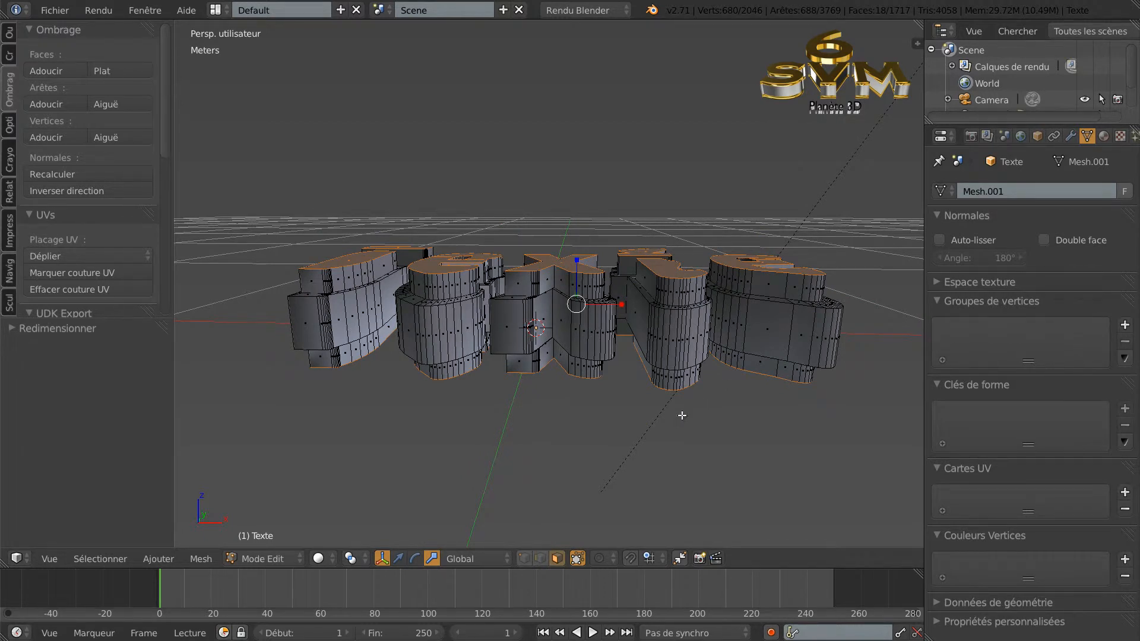
pyautogui.press('KP_7')
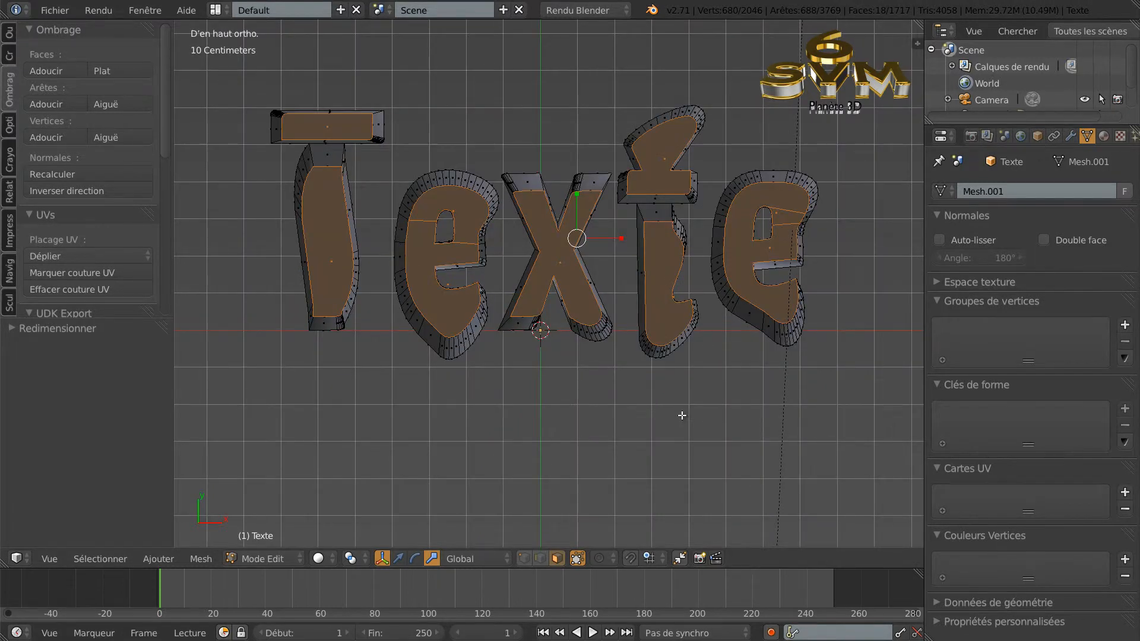
pyautogui.press('KP_1')
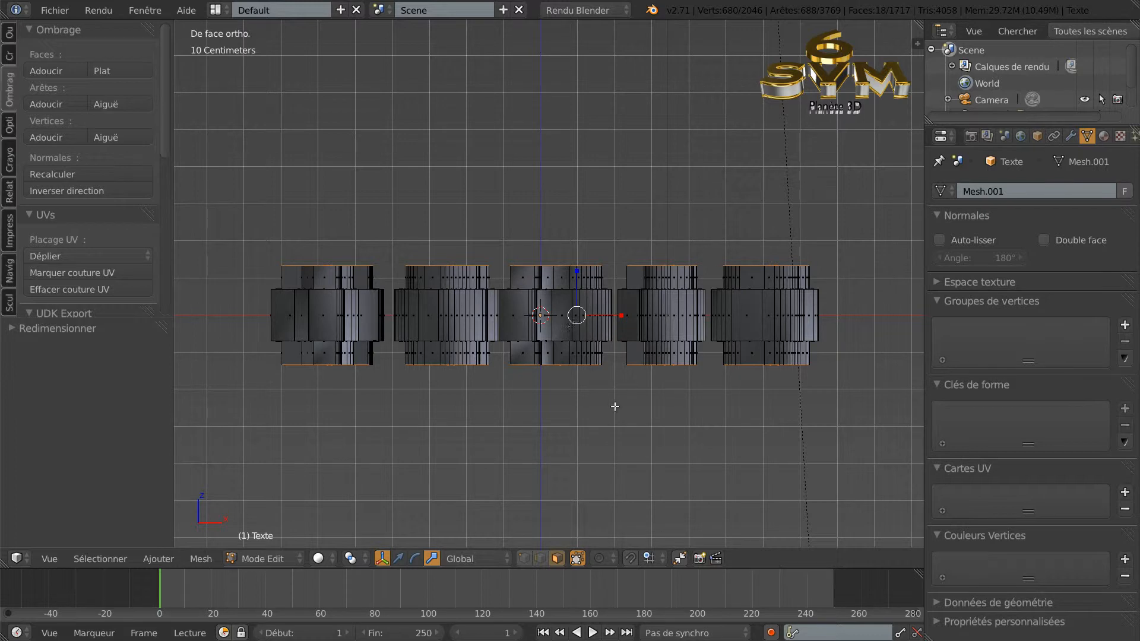
# Orbit to a tilted view of the text, align the camera to that view and render the image.
pyautogui.moveTo(595, 453); pyautogui.dragTo(586, 485, button='middle')
pyautogui.press('ctrl+alt+KP_0')
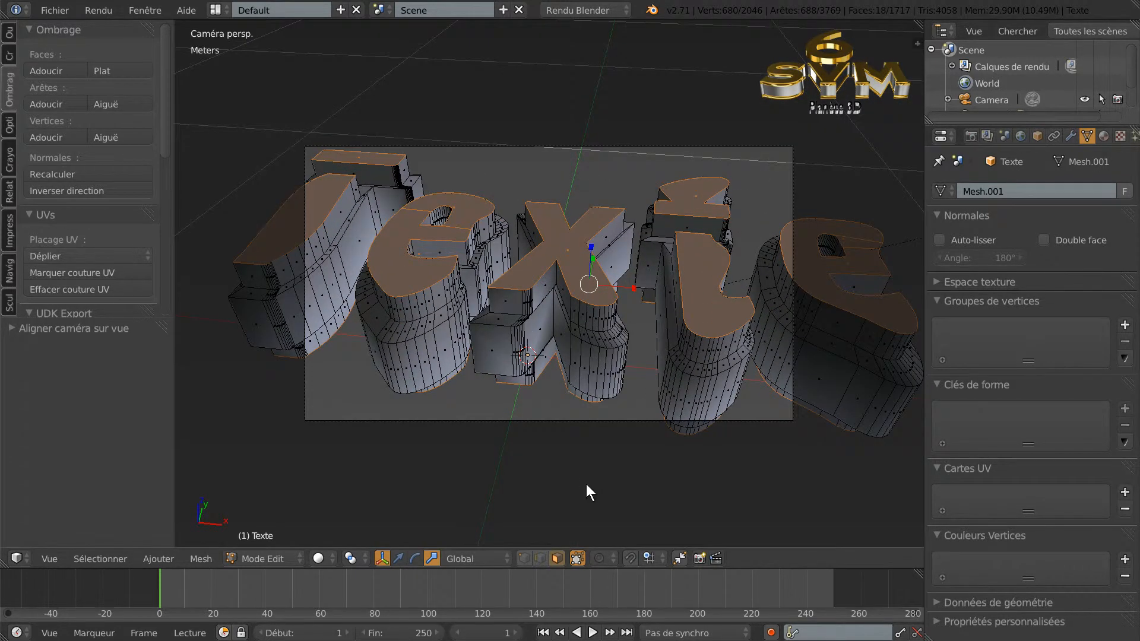
pyautogui.press('F12')
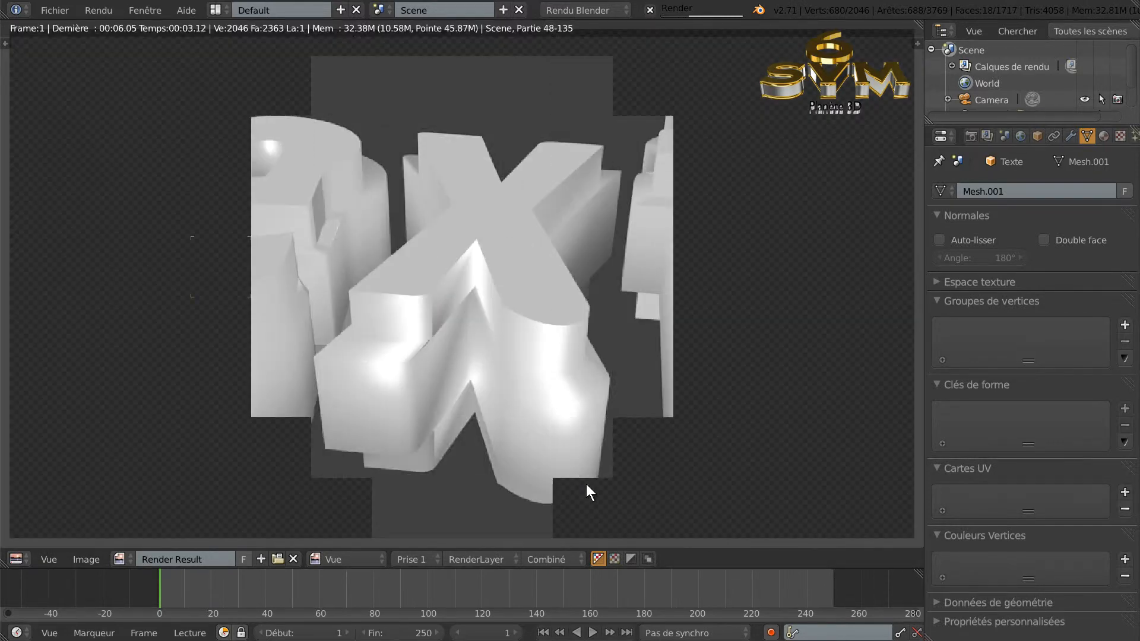
pyautogui.scroll(-1, 534, 416)
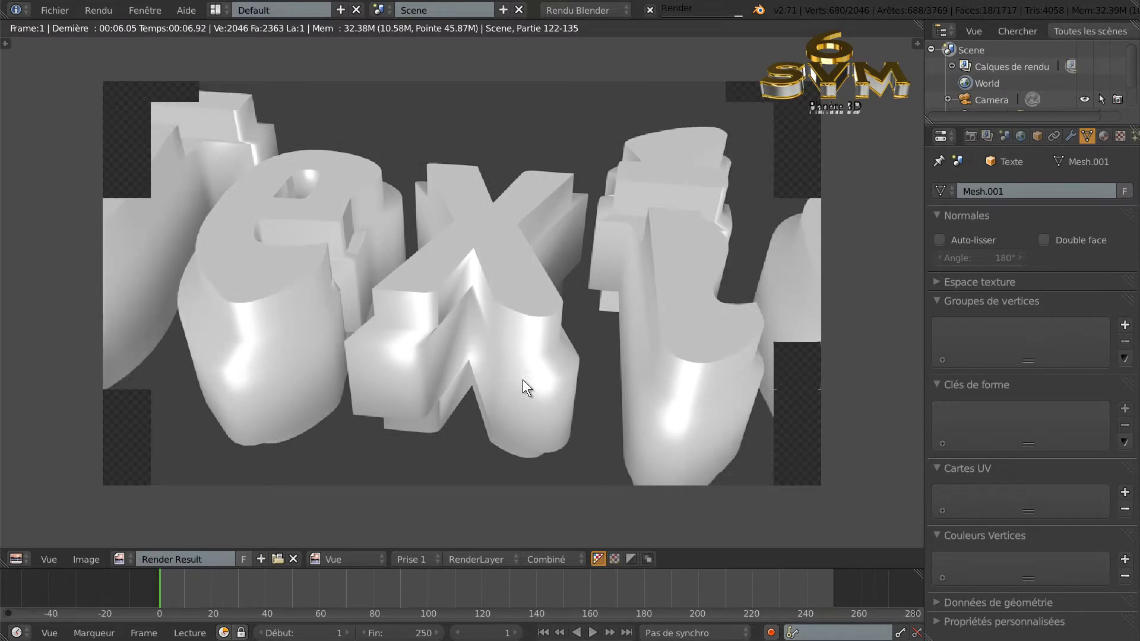
# Close the render and display the text mesh as wireframe in the front orthographic view.
pyautogui.press('Escape')
pyautogui.press('KP_0')
pyautogui.moveTo(580, 401); pyautogui.dragTo(584, 403, button='middle')
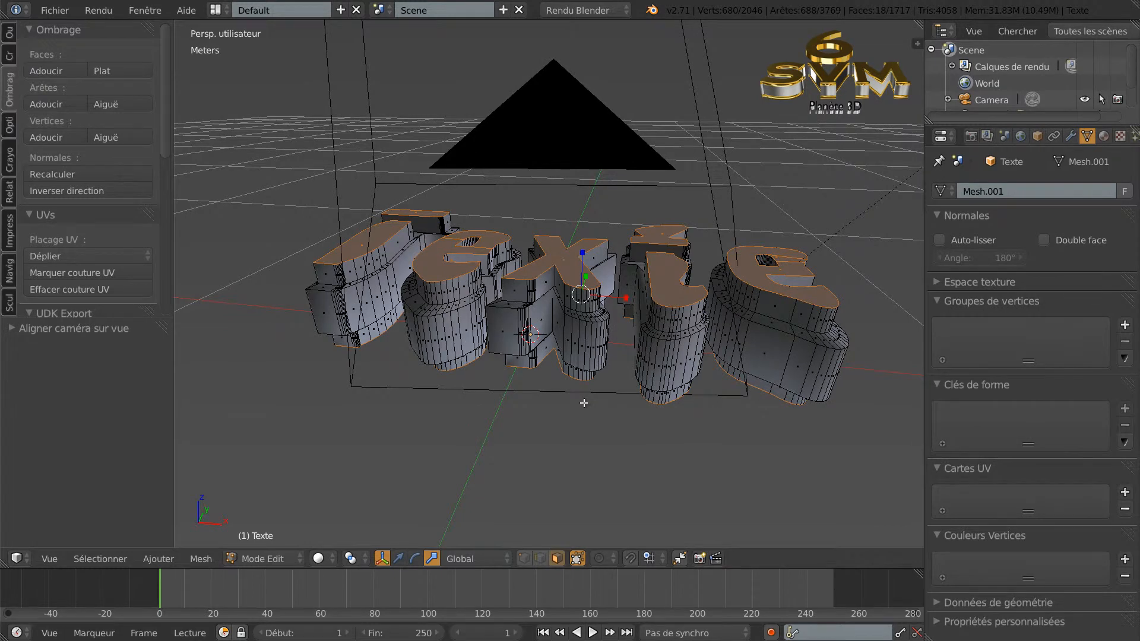
pyautogui.press('KP_1')
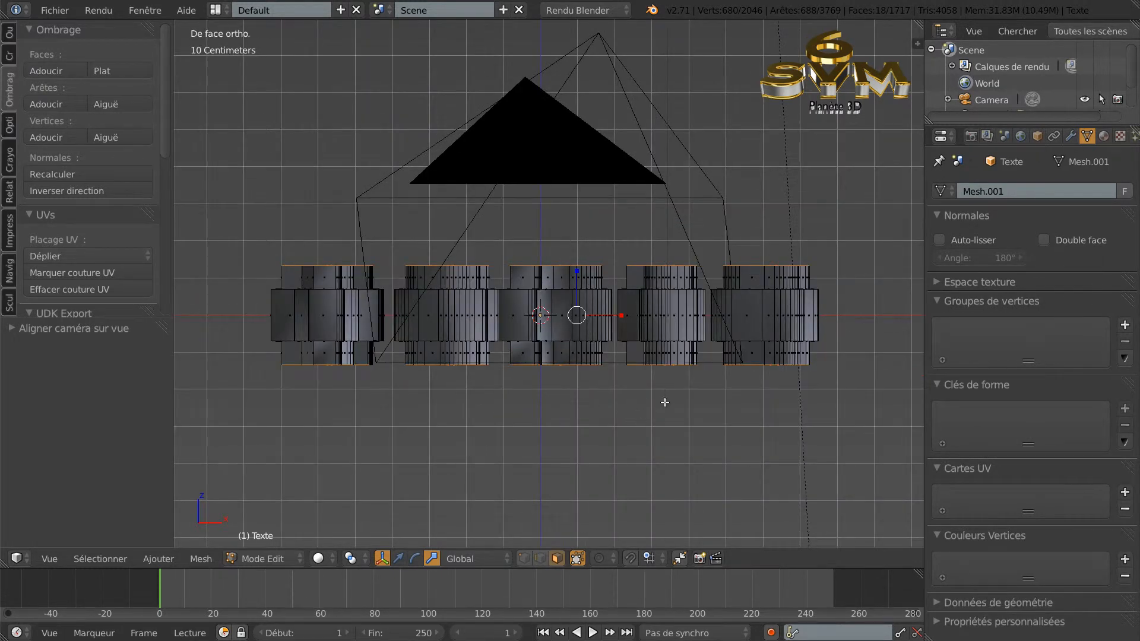
pyautogui.press('z')
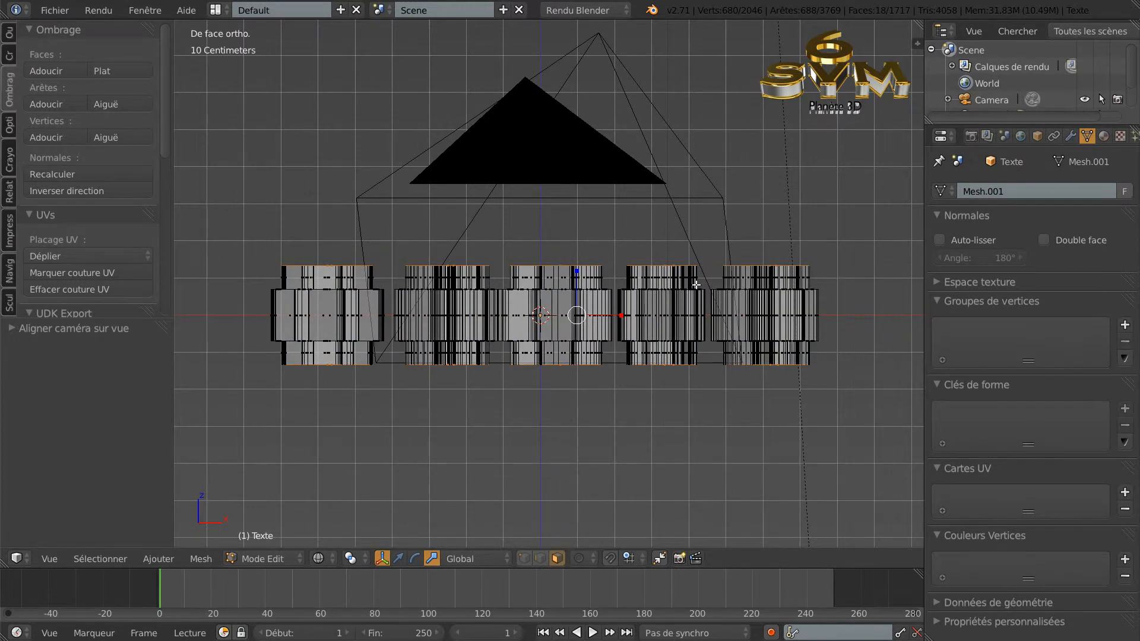
# Select the entire mesh and bisect it (Bisecter) with a horizontal line through the upper tier of the letters.
pyautogui.press('a')
pyautogui.press('a')
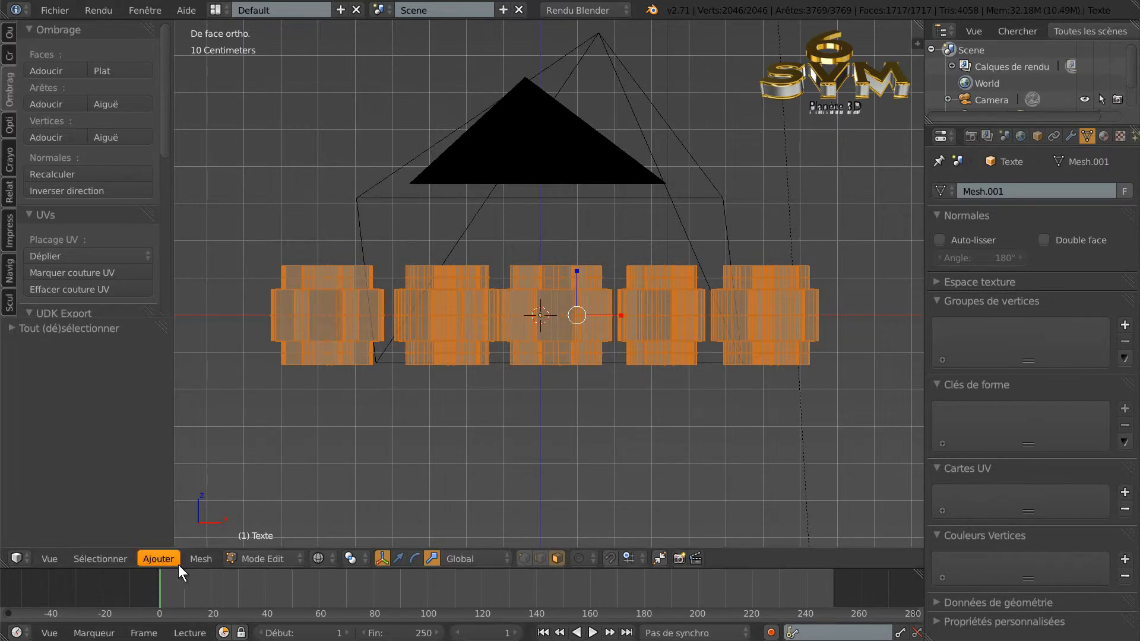
pyautogui.click(199, 560)
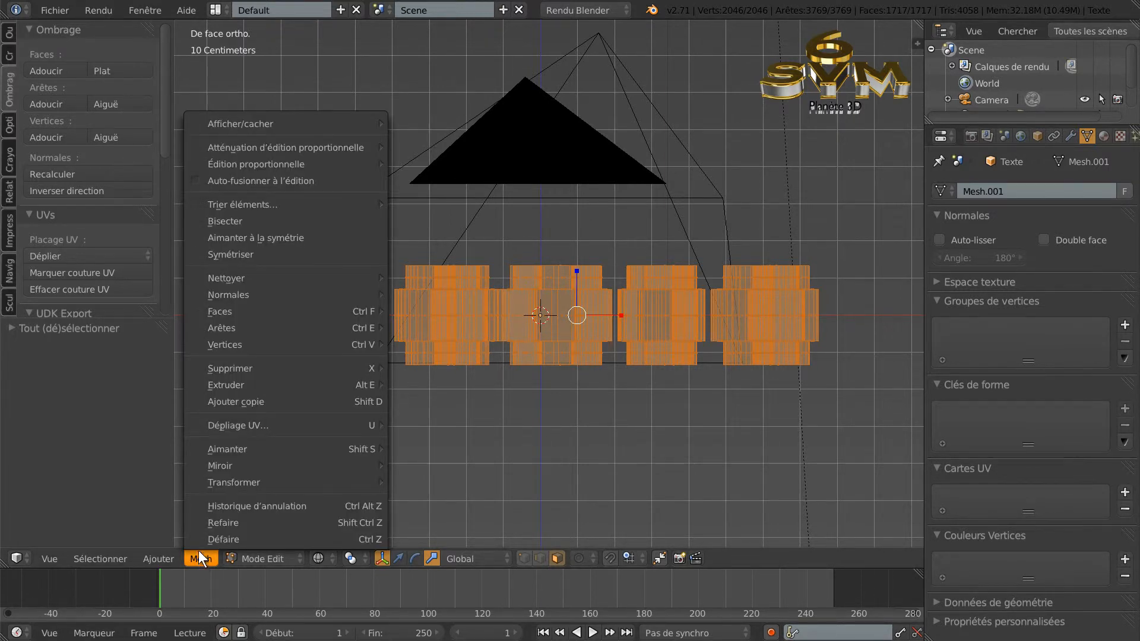
pyautogui.click(227, 220)
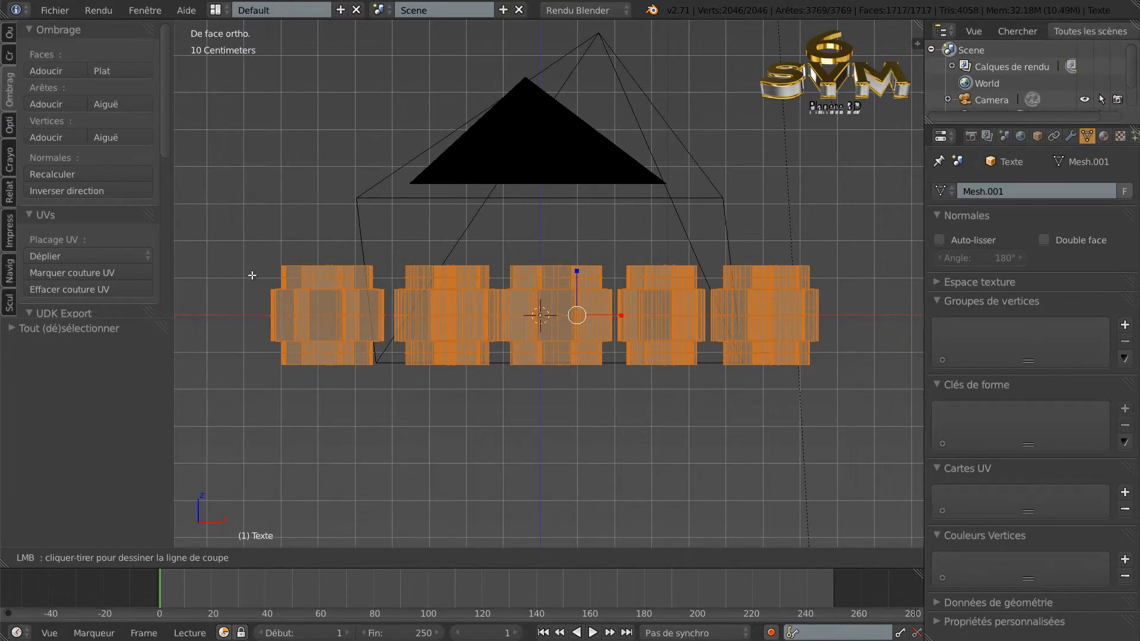
pyautogui.moveTo(253, 275); pyautogui.dragTo(851, 278)
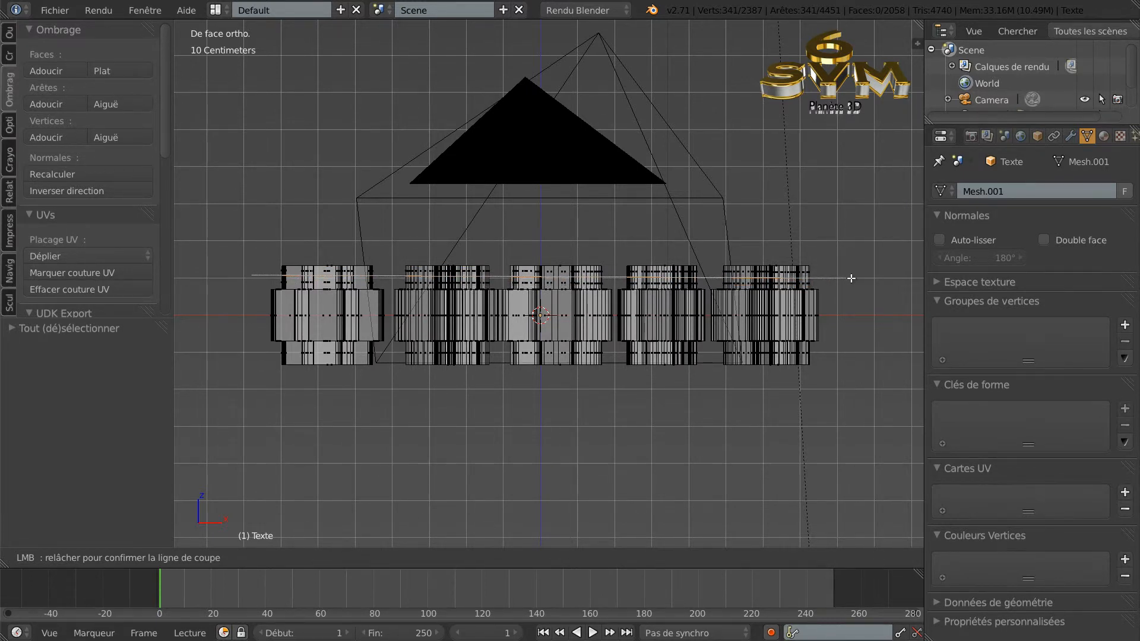
pyautogui.moveTo(851, 279); pyautogui.dragTo(851, 278)
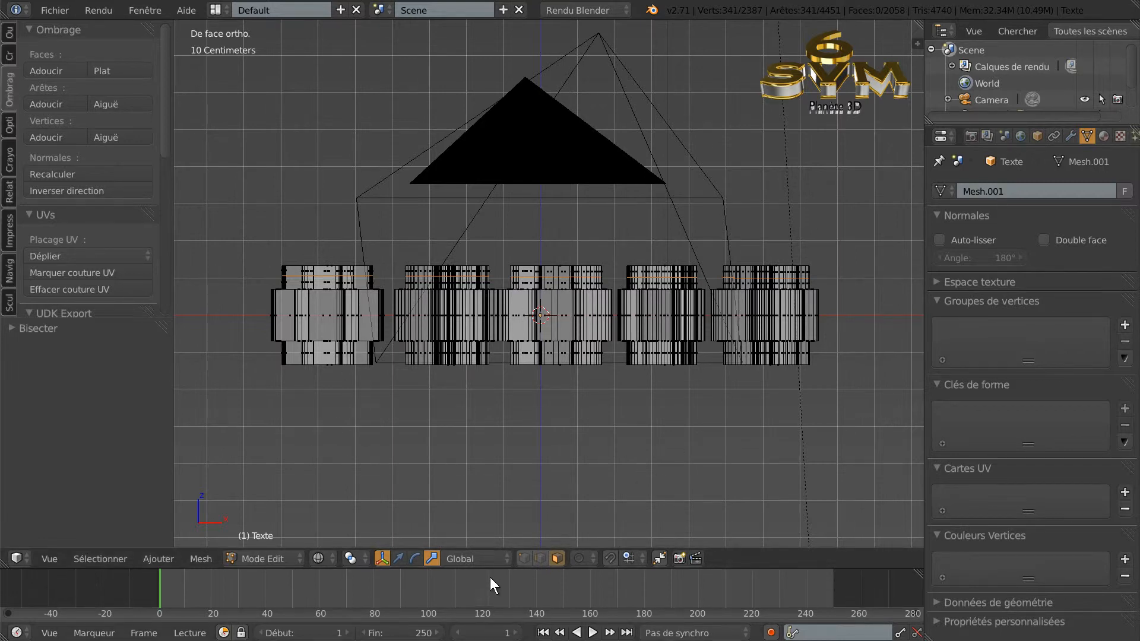
# Switch to edge selection and slide the new cut edges (Glisser arête) up against the top edge of the upper tier.
pyautogui.click(540, 557)
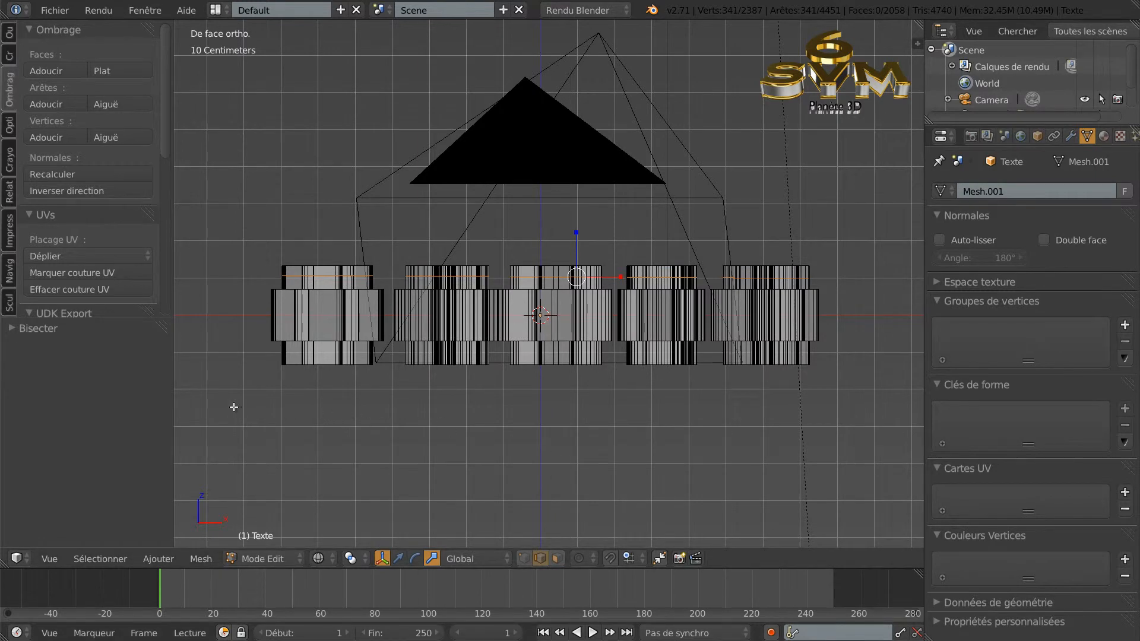
pyautogui.click(10, 35)
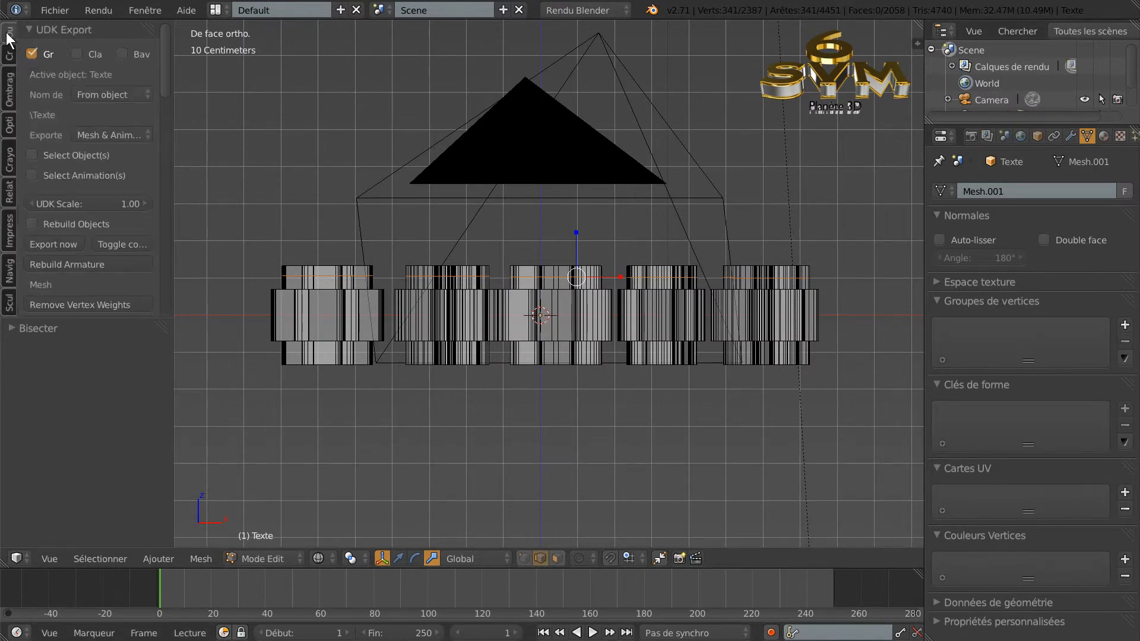
pyautogui.moveTo(165, 58); pyautogui.dragTo(156, 205)
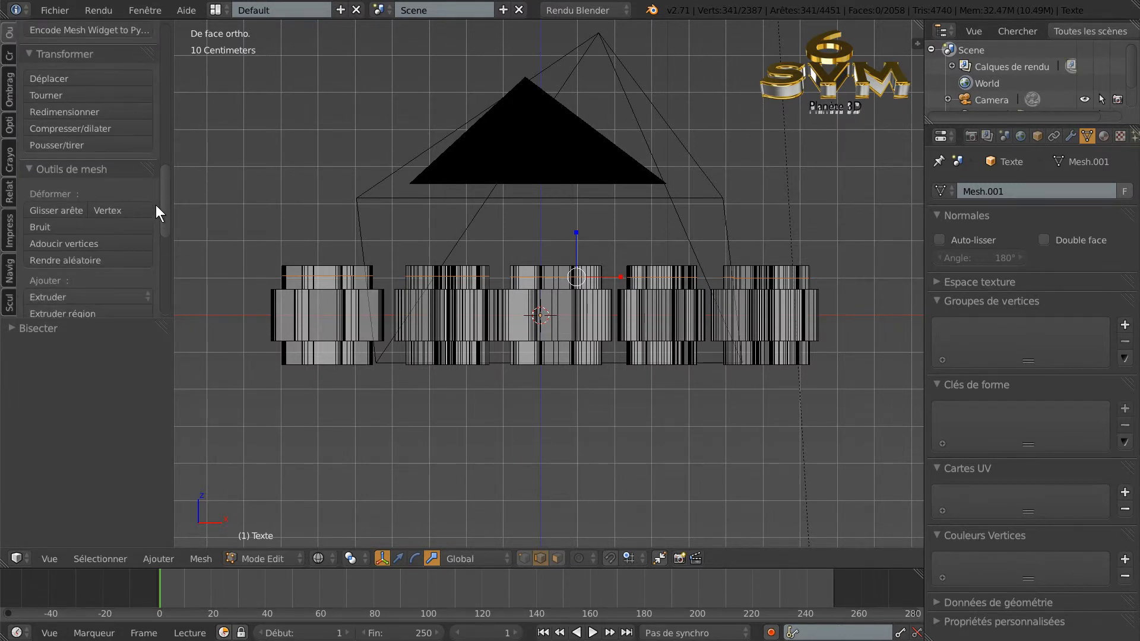
pyautogui.click(52, 212)
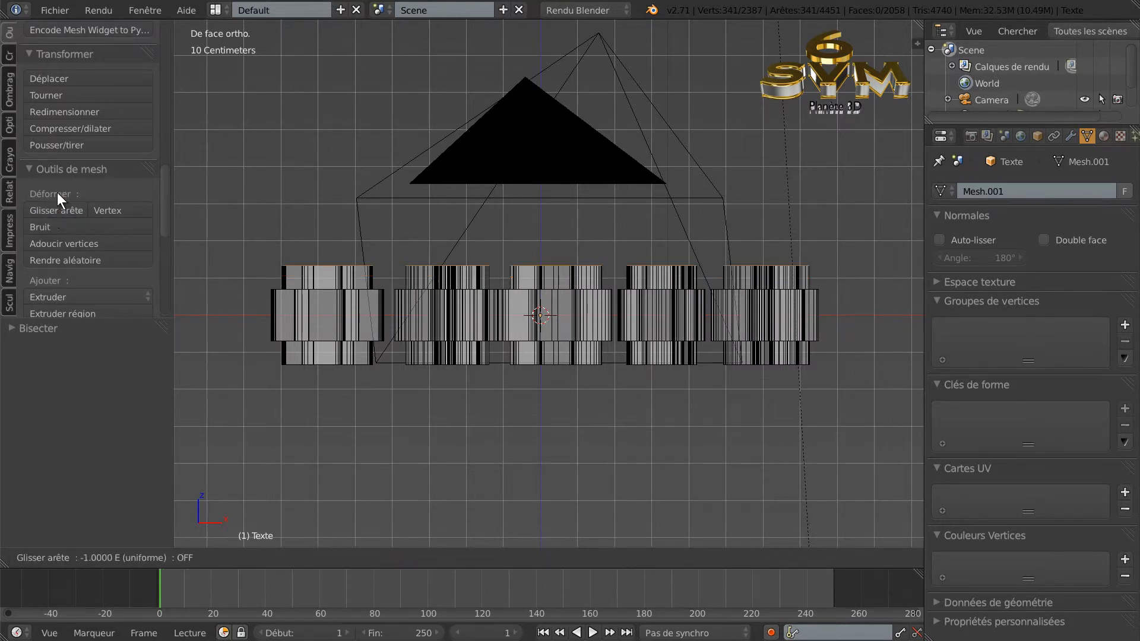
pyautogui.click(94, 200)
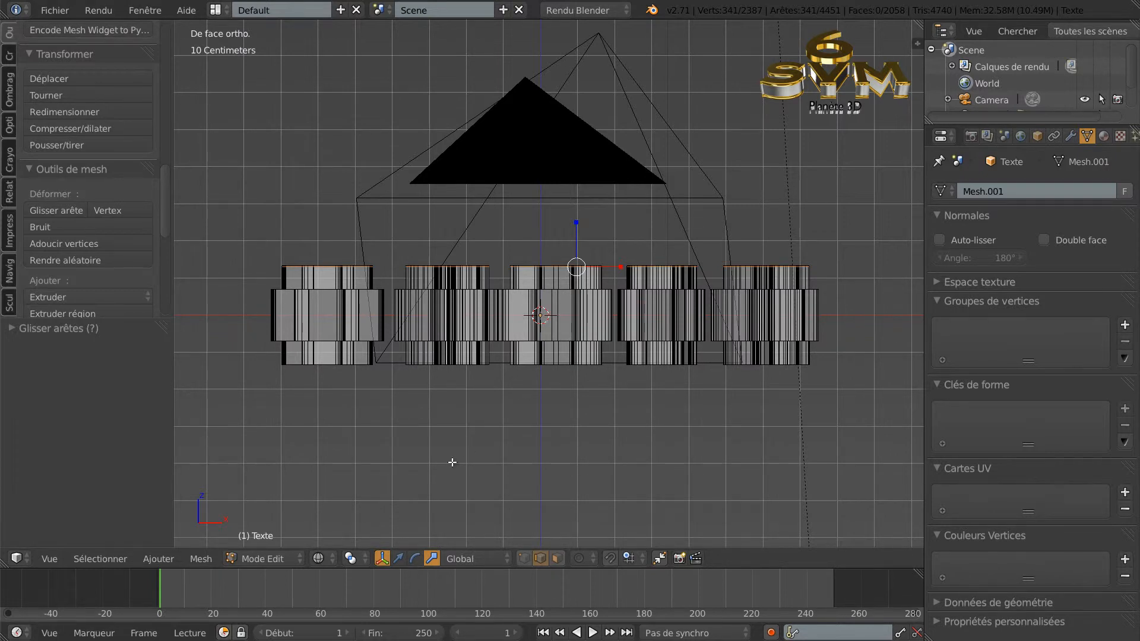
# Bisect the whole mesh horizontally through the upper tier again and slide the cut down to that tier's base.
pyautogui.press('a')
pyautogui.press('a')
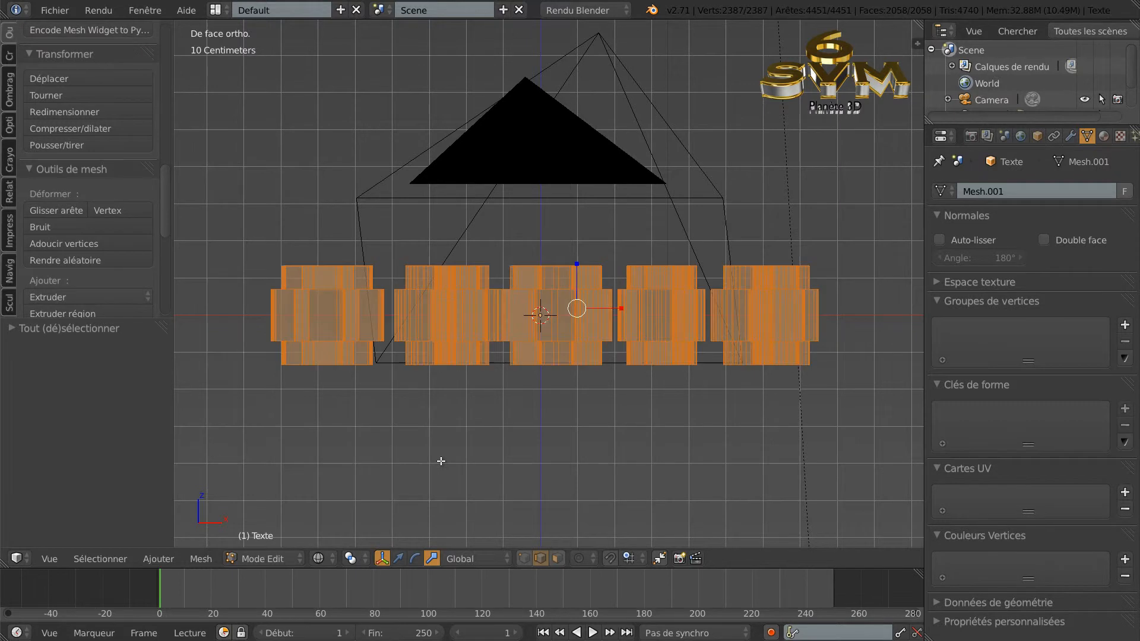
pyautogui.click(200, 559)
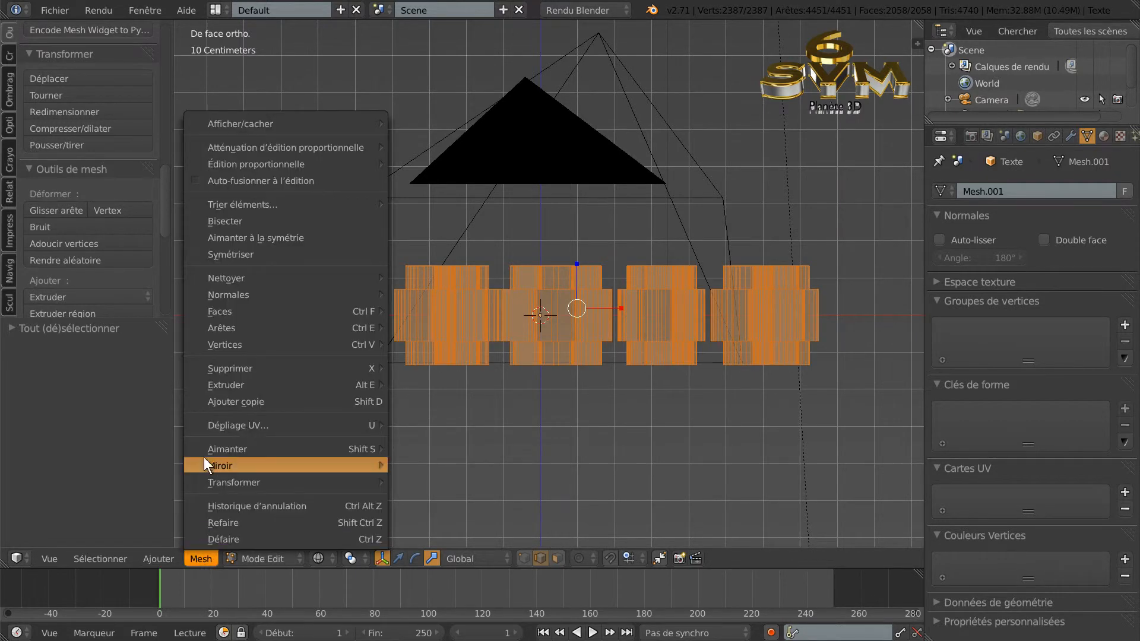
pyautogui.click(219, 222)
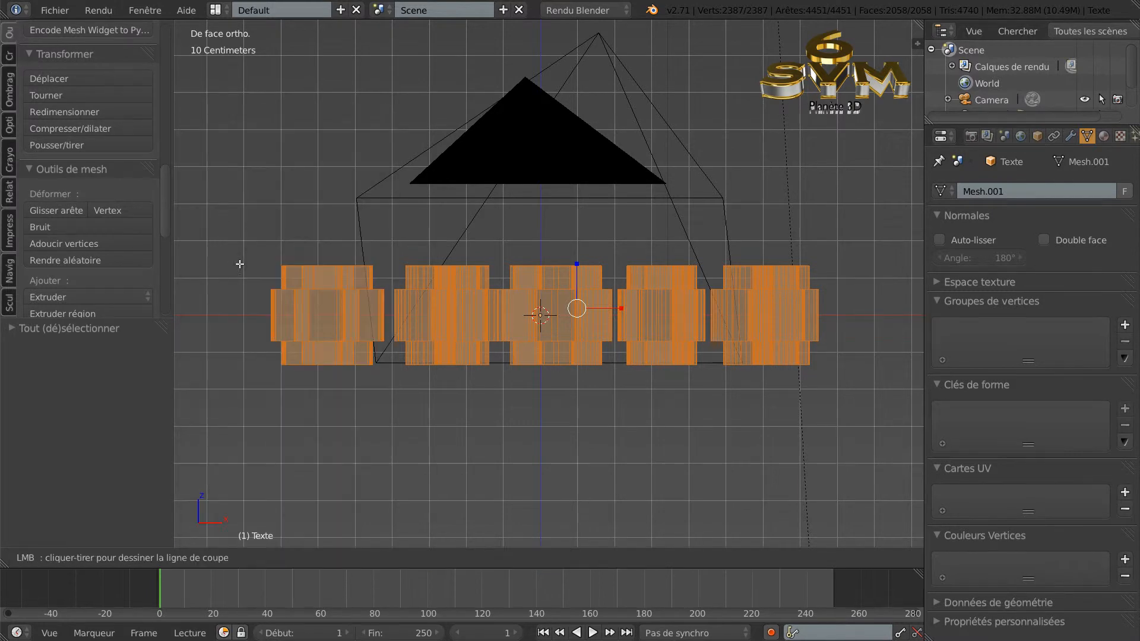
pyautogui.moveTo(264, 278); pyautogui.dragTo(845, 280)
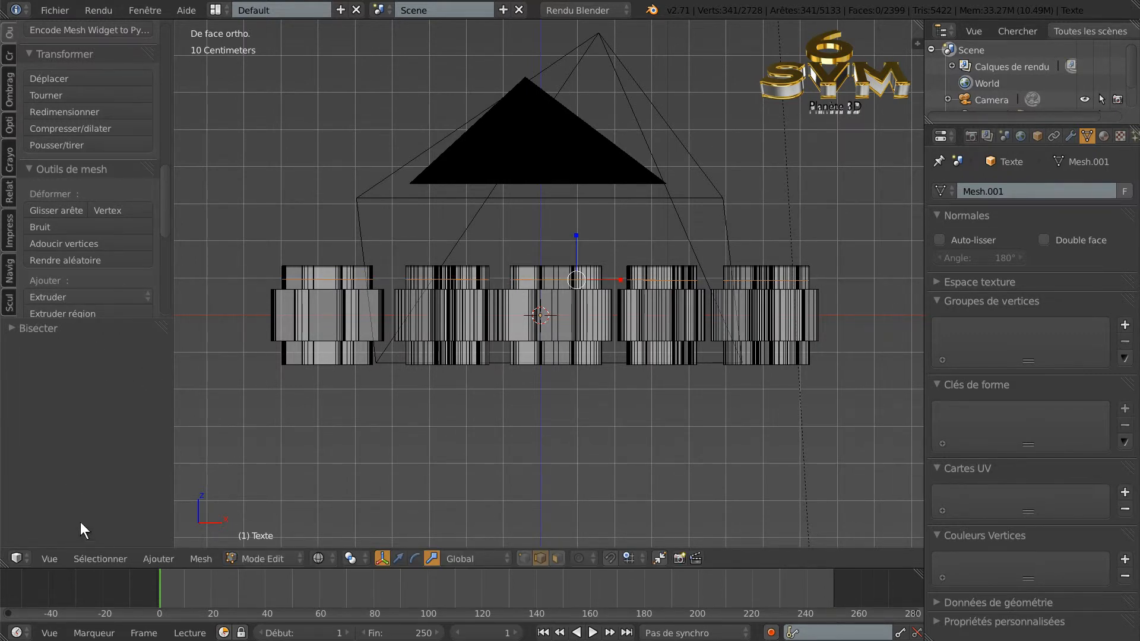
pyautogui.click(50, 209)
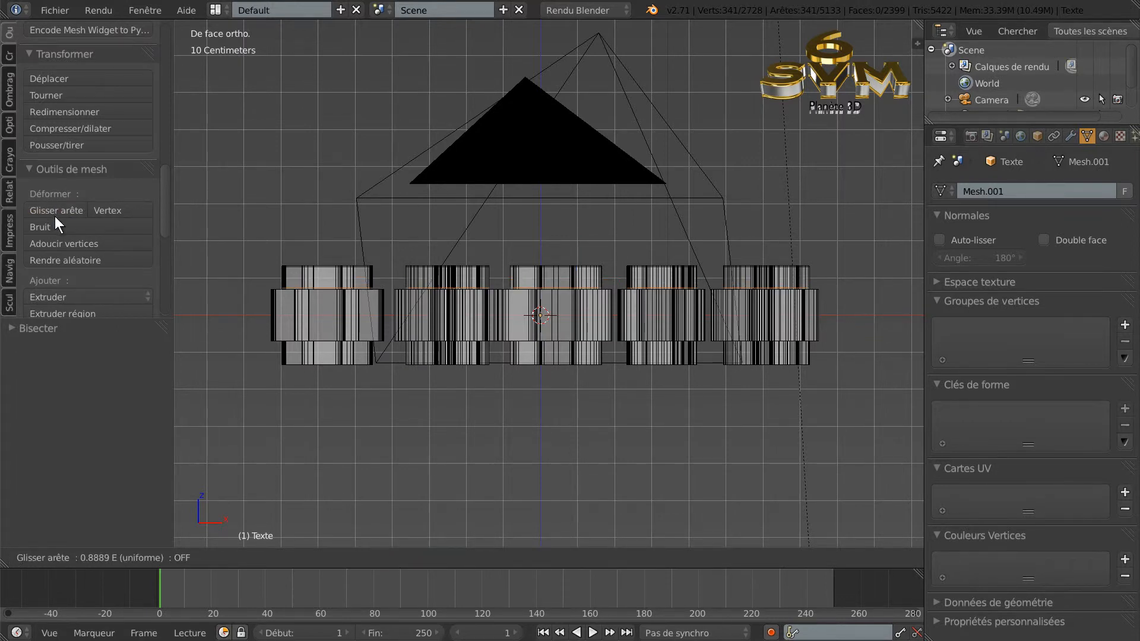
pyautogui.click(55, 216)
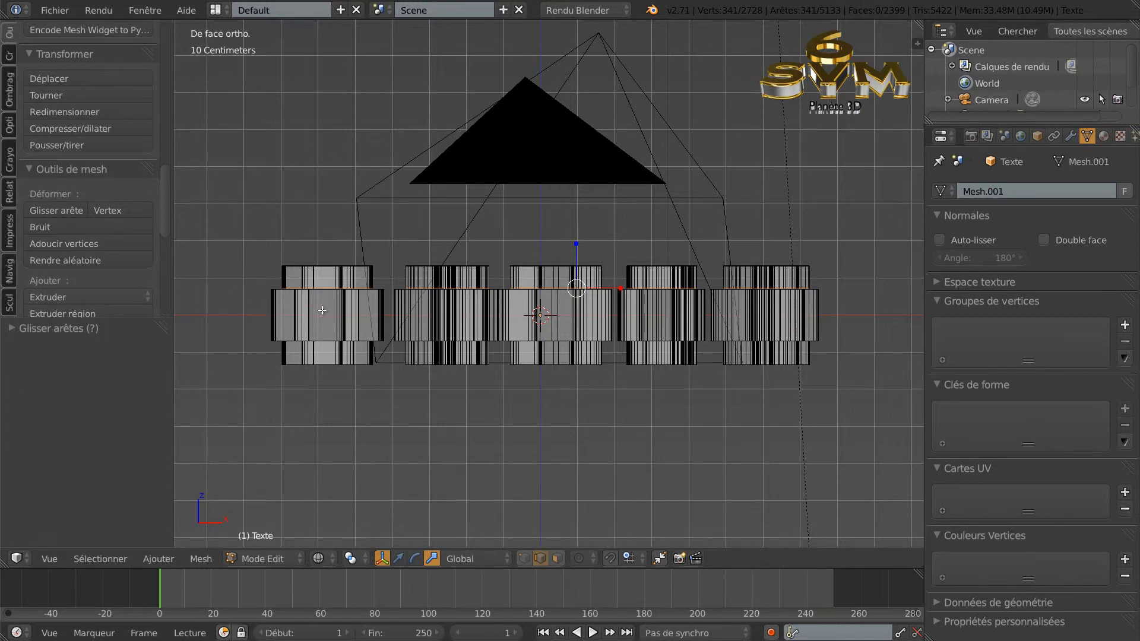
# Bisect the whole mesh horizontally through the upper part of the wide middle tier and slide the cut up toward its upper edge.
pyautogui.press('a')
pyautogui.press('a')
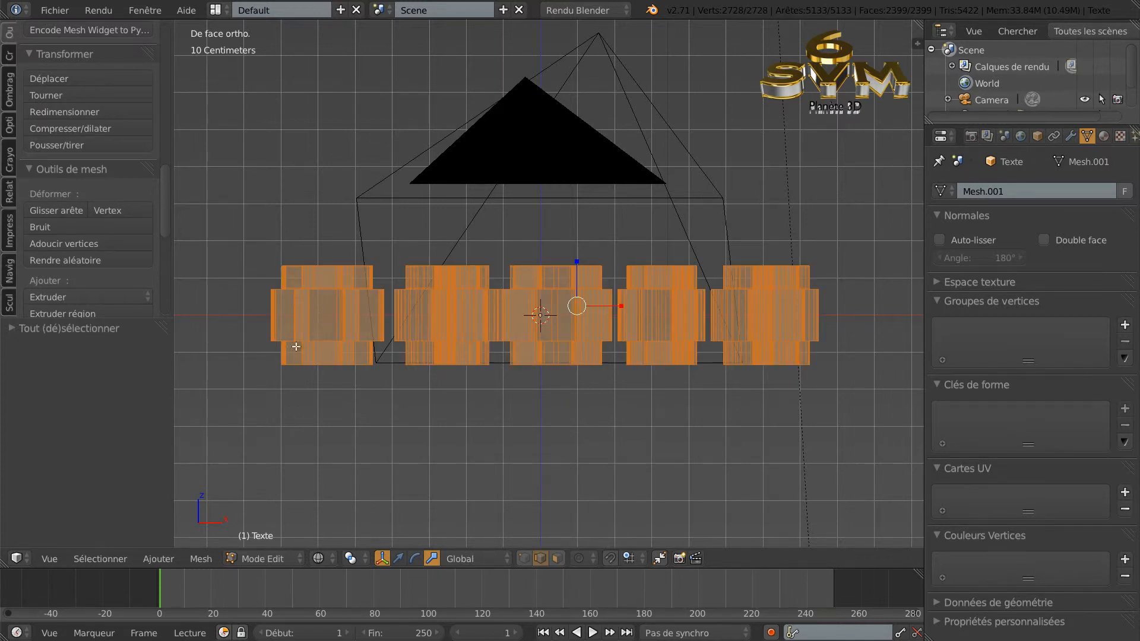
pyautogui.click(166, 557)
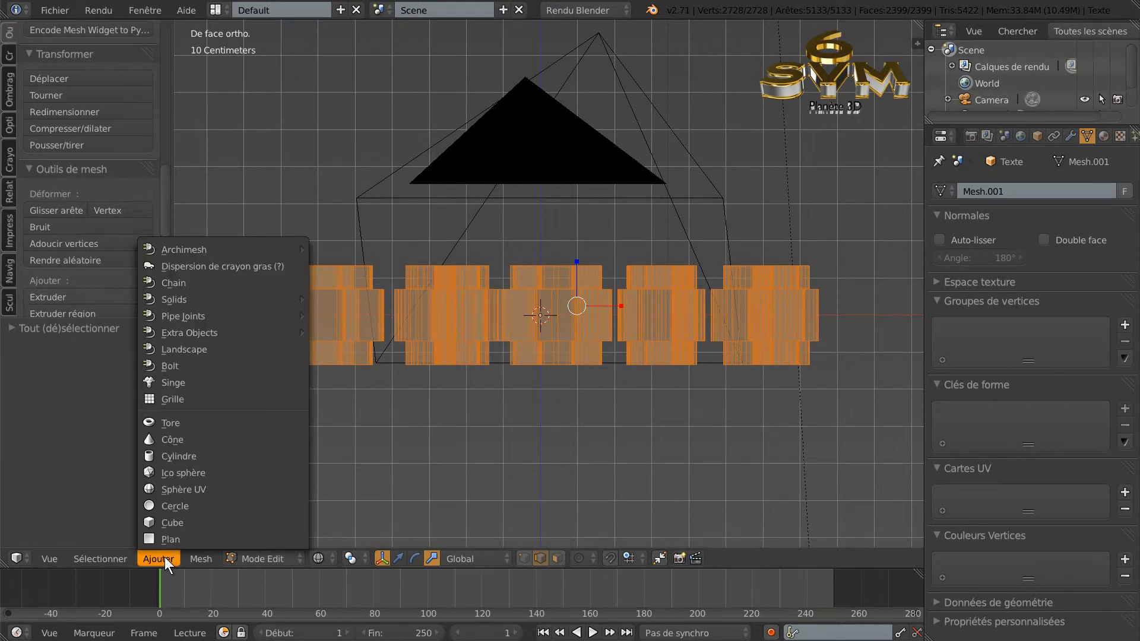
pyautogui.moveTo(195, 558)
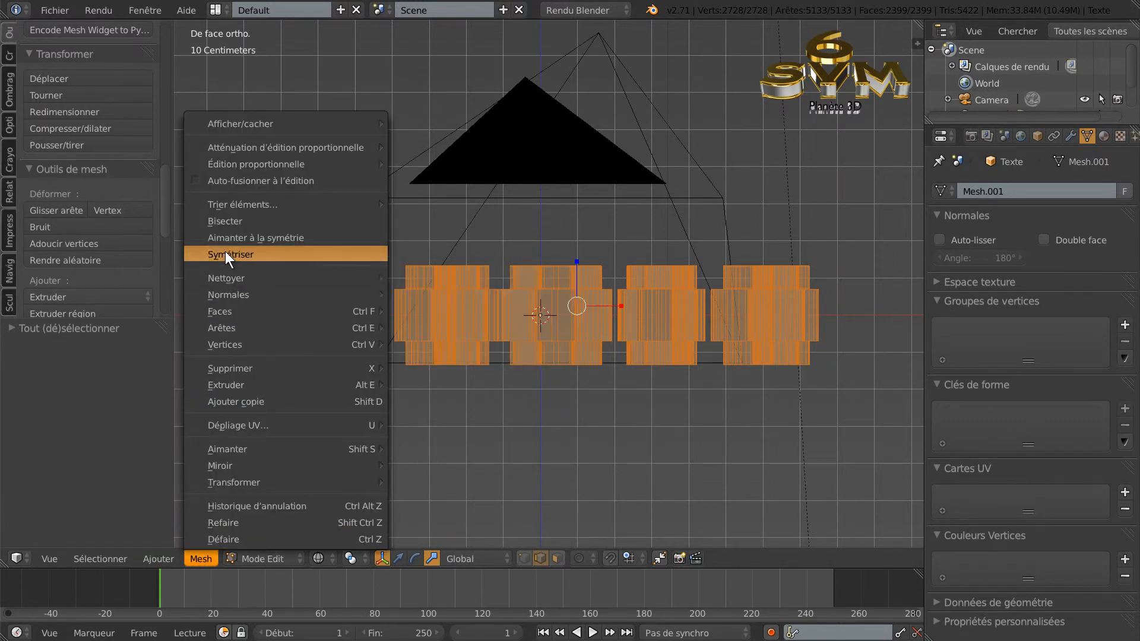
pyautogui.click(224, 222)
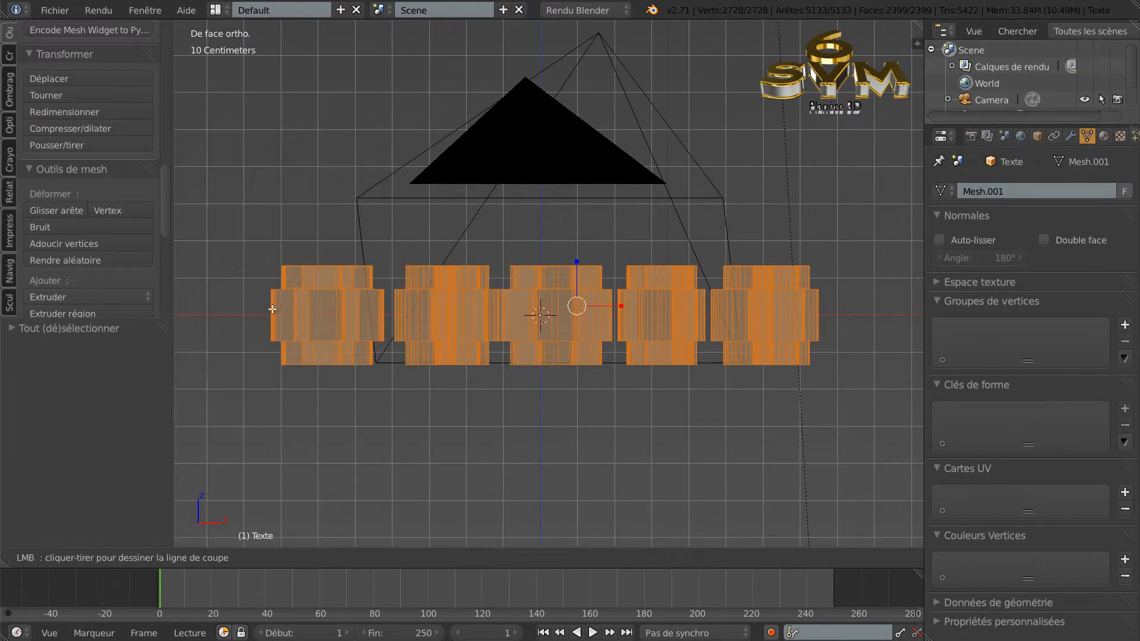
pyautogui.moveTo(256, 296); pyautogui.dragTo(838, 300)
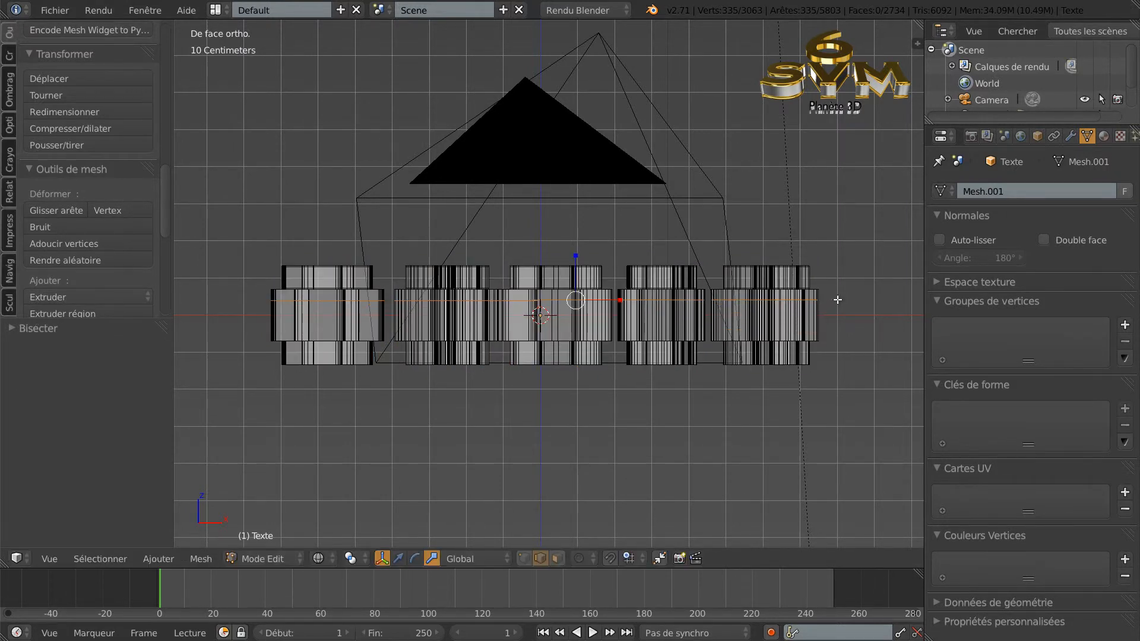
pyautogui.click(56, 209)
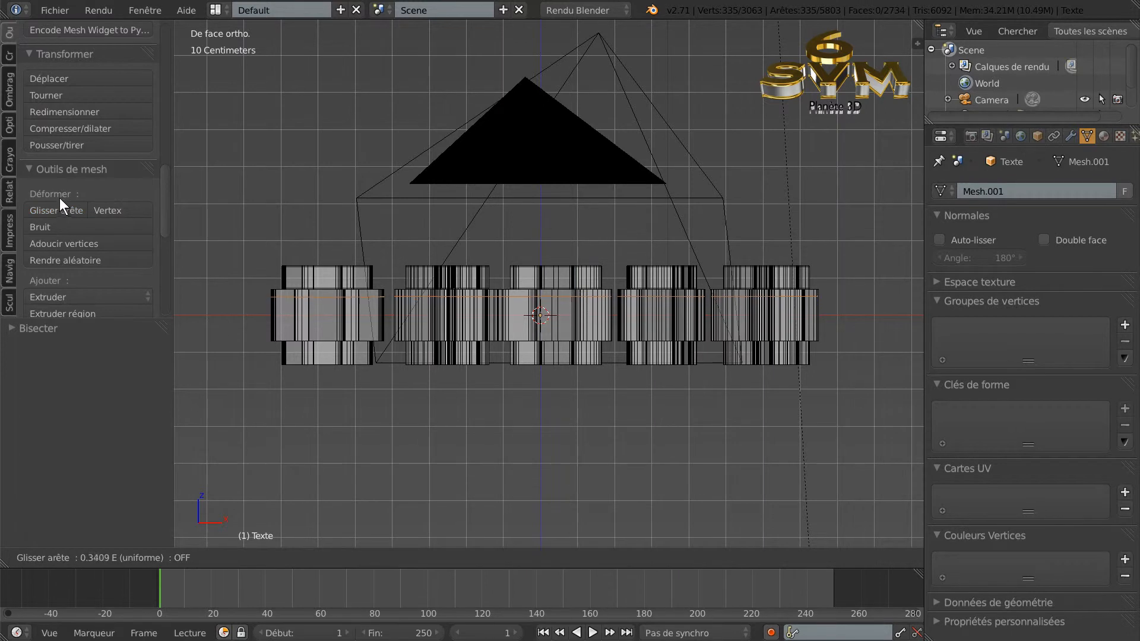
pyautogui.click(66, 185)
# Bisect the whole mesh horizontally through the lower part of the middle tier and slide the cut down to its lower edge.
pyautogui.press('a')
pyautogui.press('a')
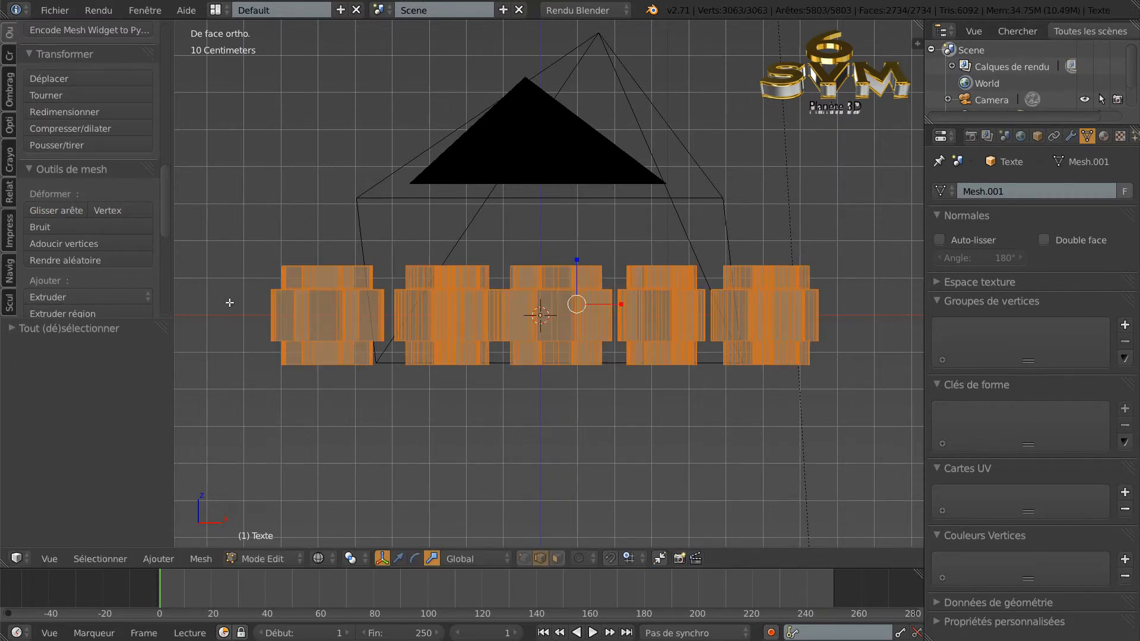
pyautogui.click(201, 559)
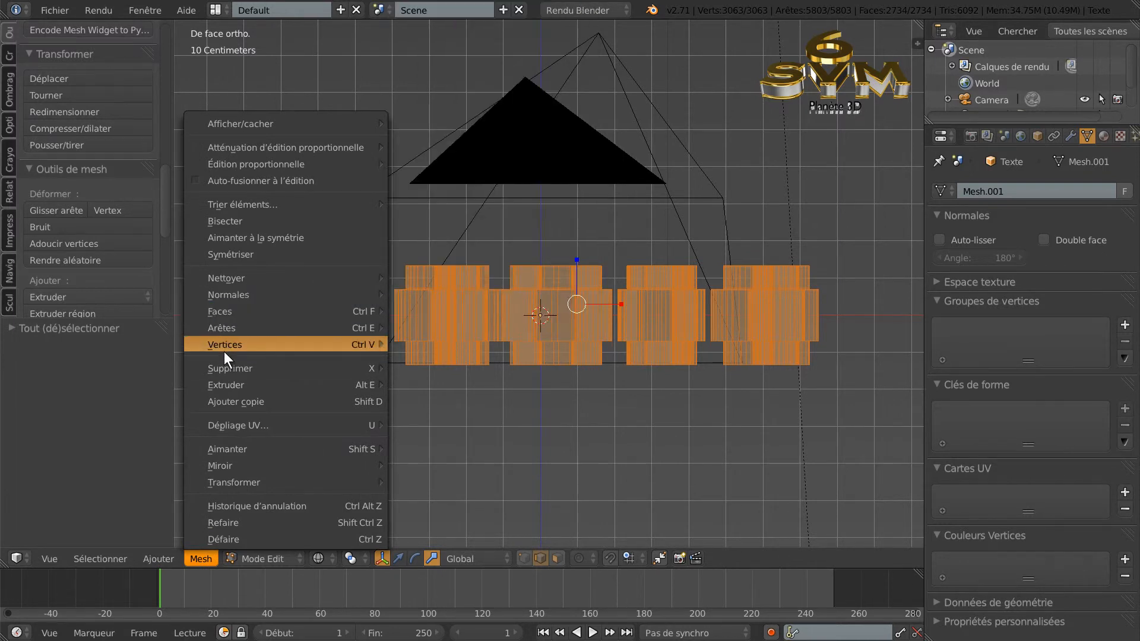
pyautogui.click(225, 223)
pyautogui.moveTo(234, 330); pyautogui.dragTo(867, 327)
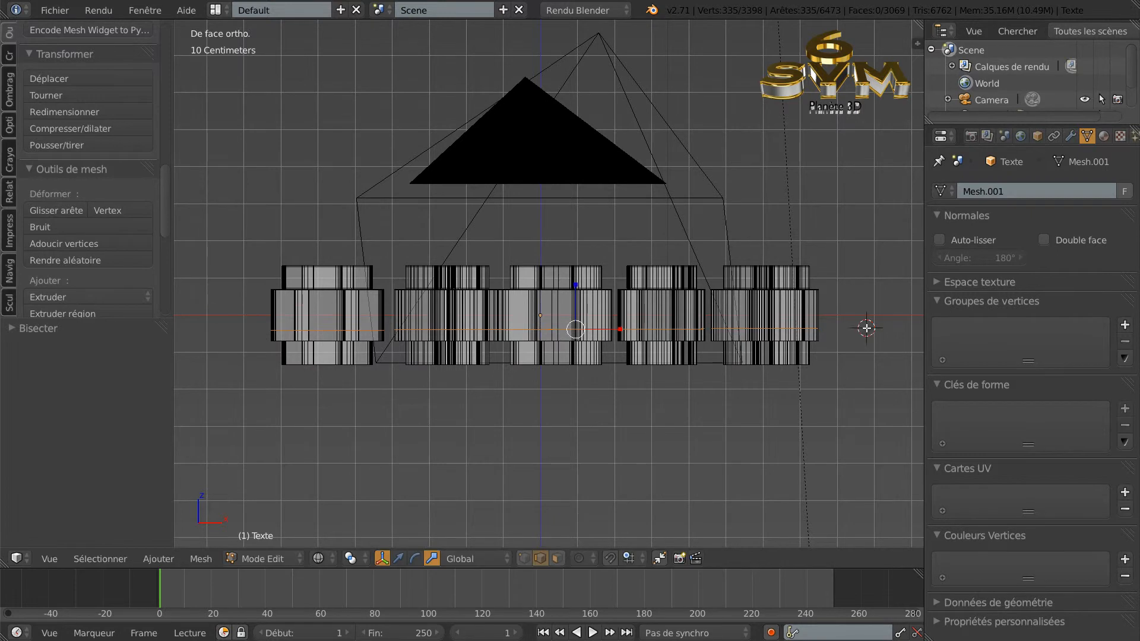
pyautogui.click(47, 212)
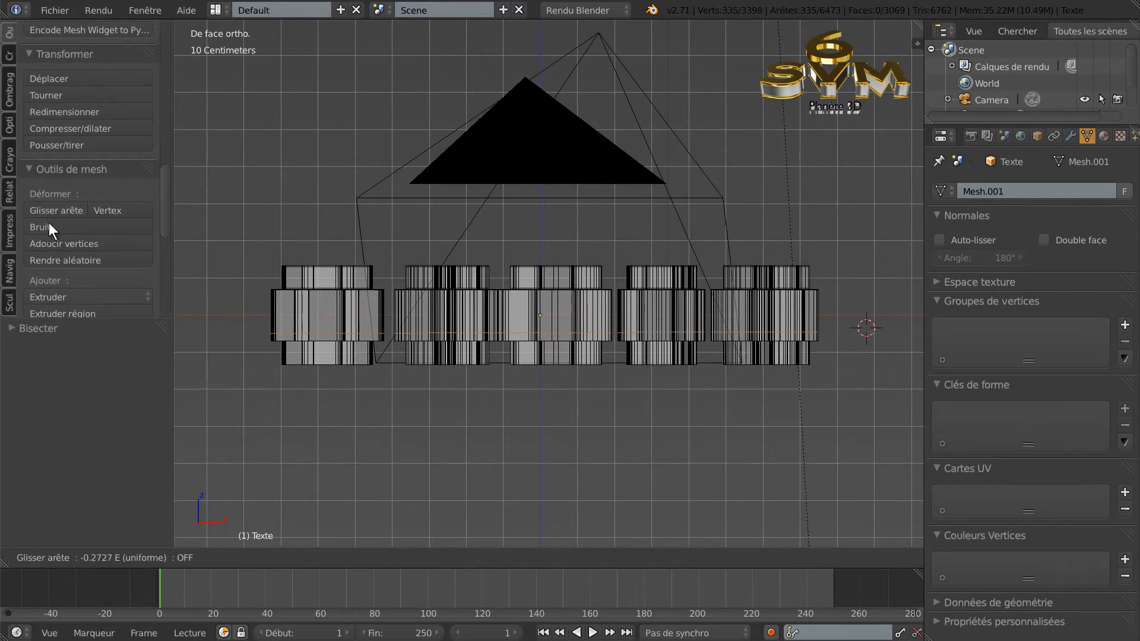
pyautogui.click(53, 236)
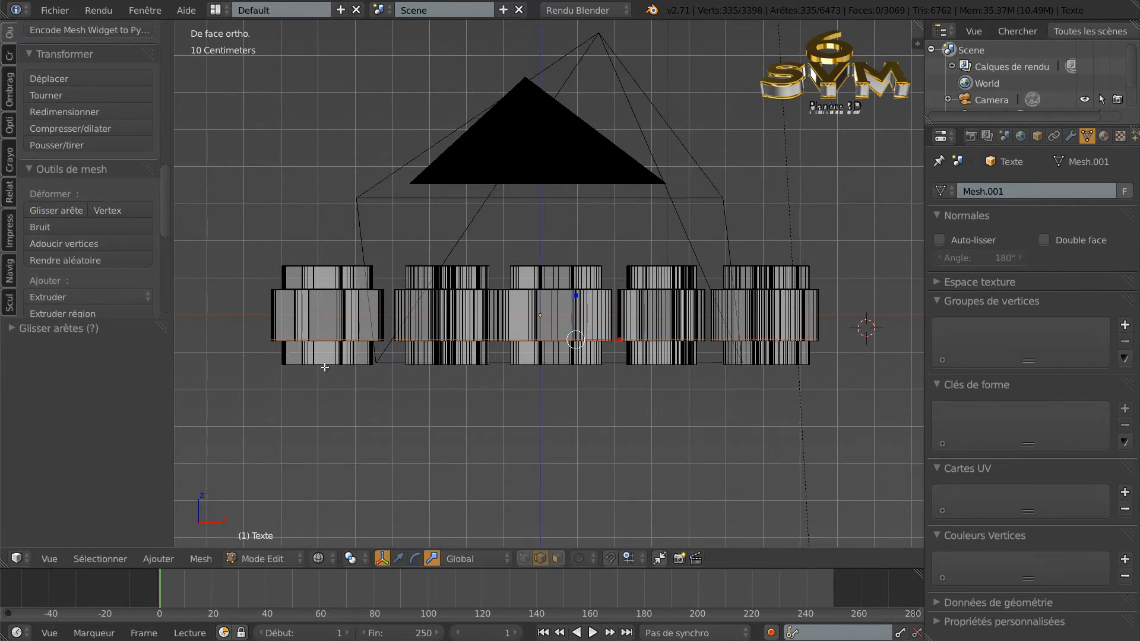
# Bisect the whole mesh horizontally through the lower tier and slide the cut up by about 0.85 toward the tier's upper edge.
pyautogui.press('a')
pyautogui.press('a')
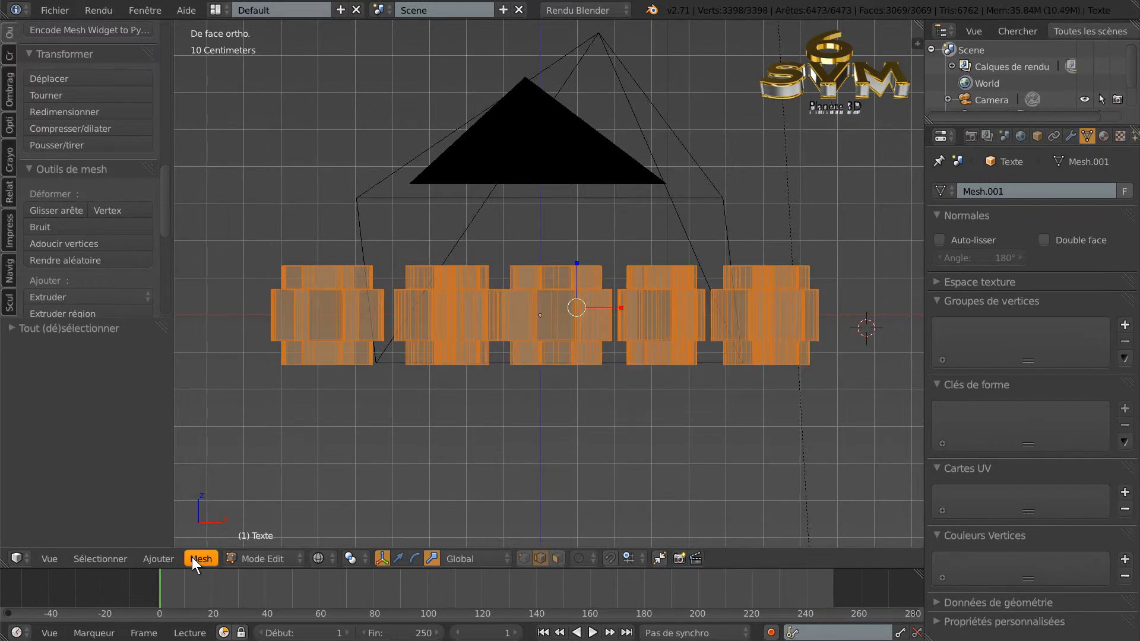
pyautogui.click(192, 558)
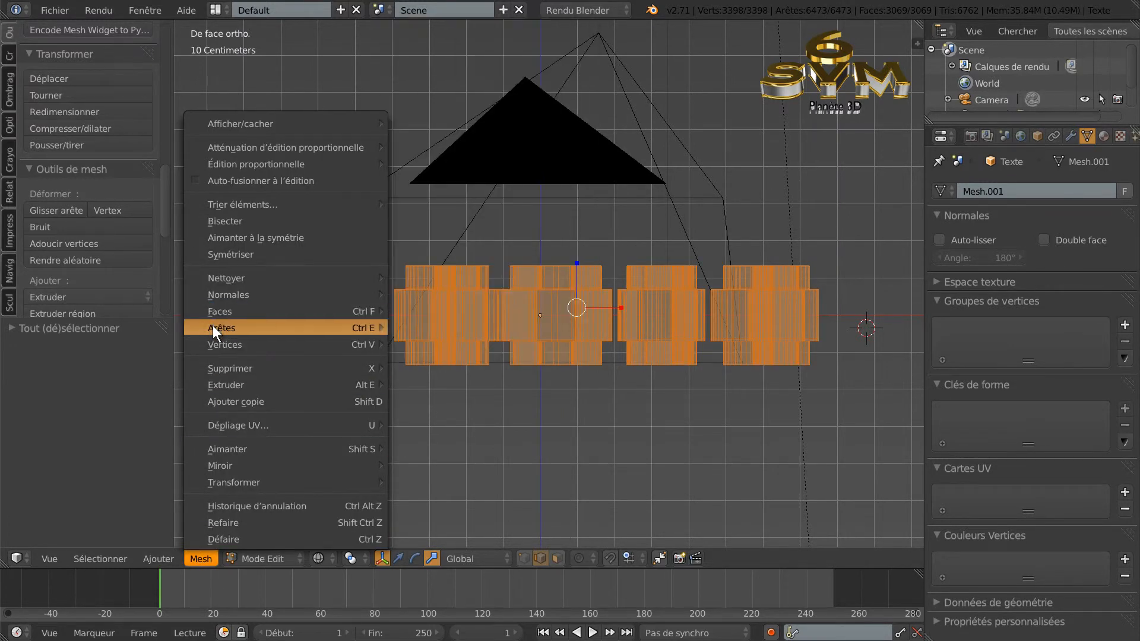
pyautogui.moveTo(213, 326)
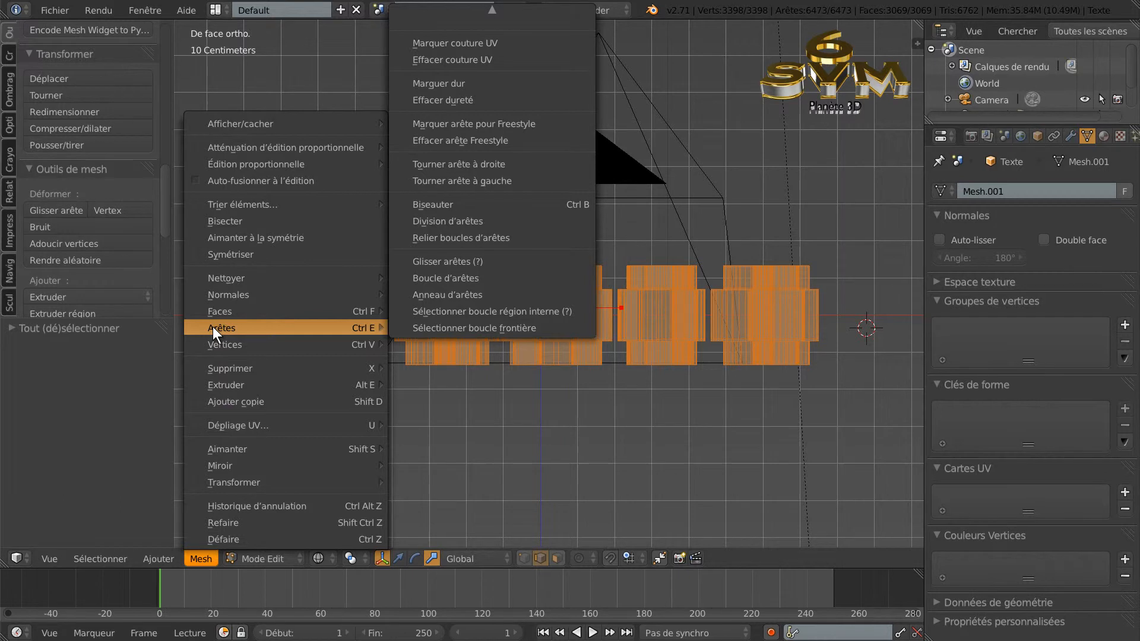
pyautogui.click(225, 221)
pyautogui.moveTo(263, 352); pyautogui.dragTo(863, 353)
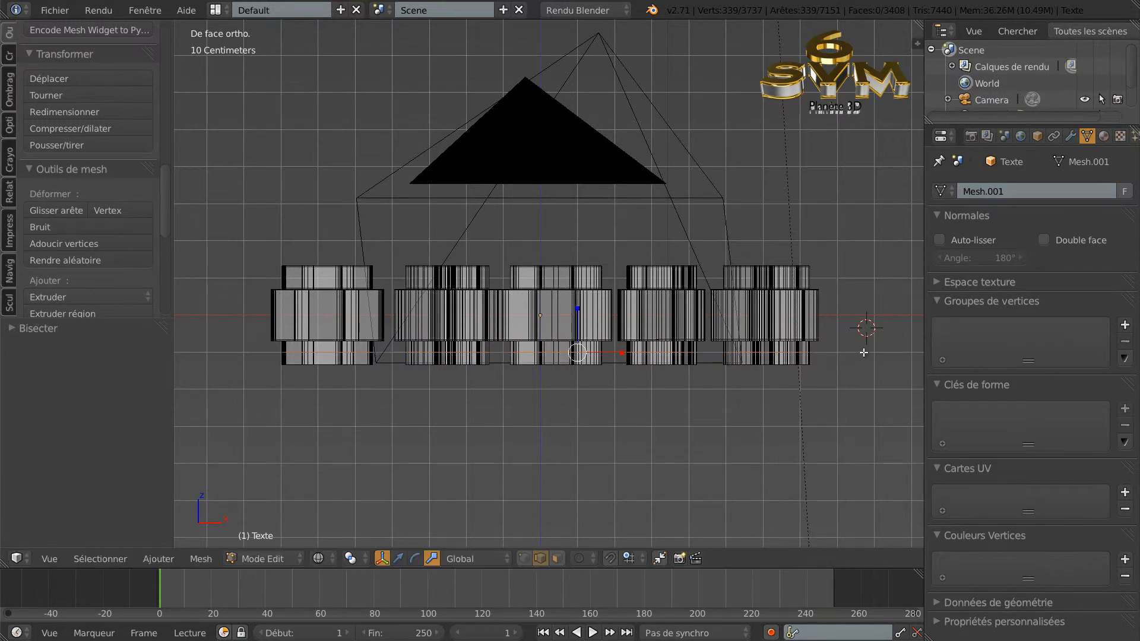
pyautogui.click(52, 208)
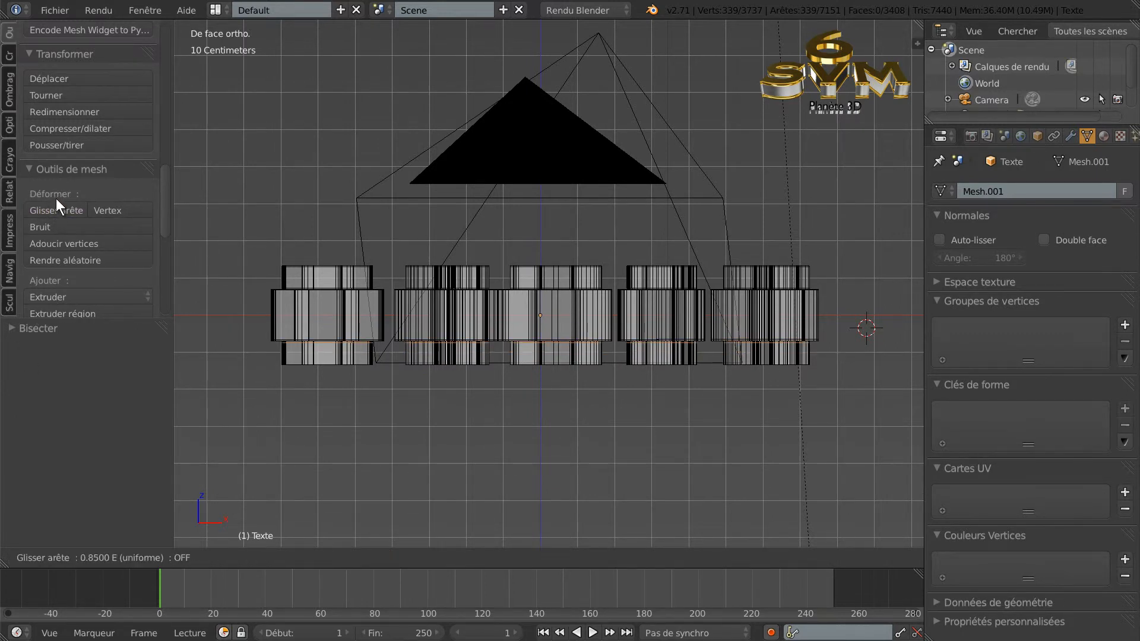
pyautogui.press('Escape')
# Bisect the whole mesh horizontally through the lower tier again and slide the cut by about -0.75 down toward the bottom edge.
pyautogui.press('a')
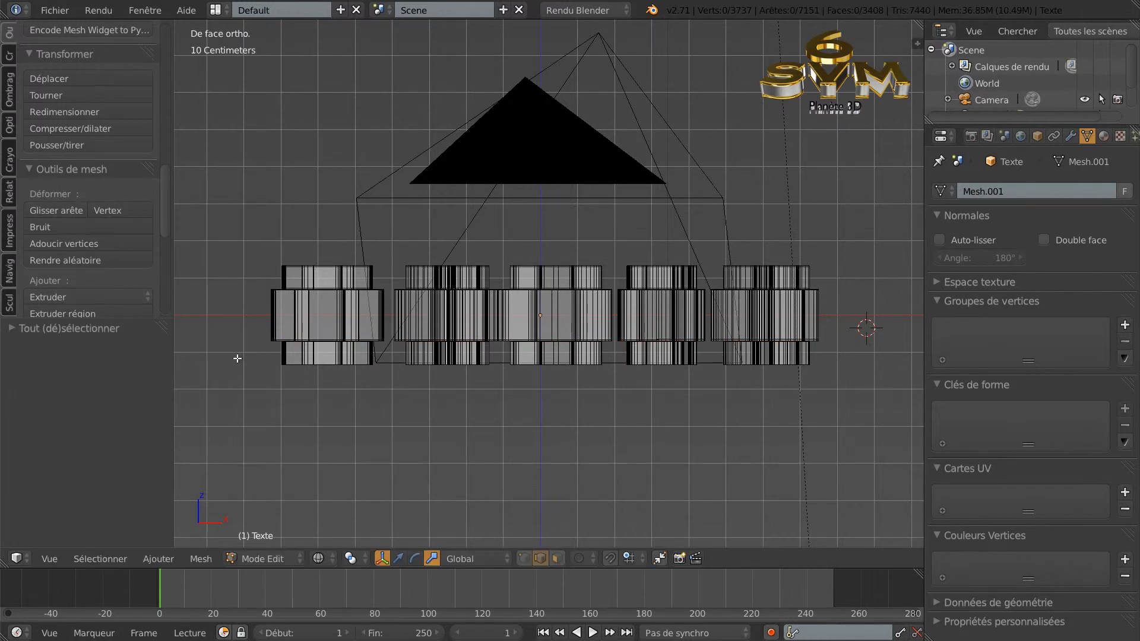
pyautogui.press('a')
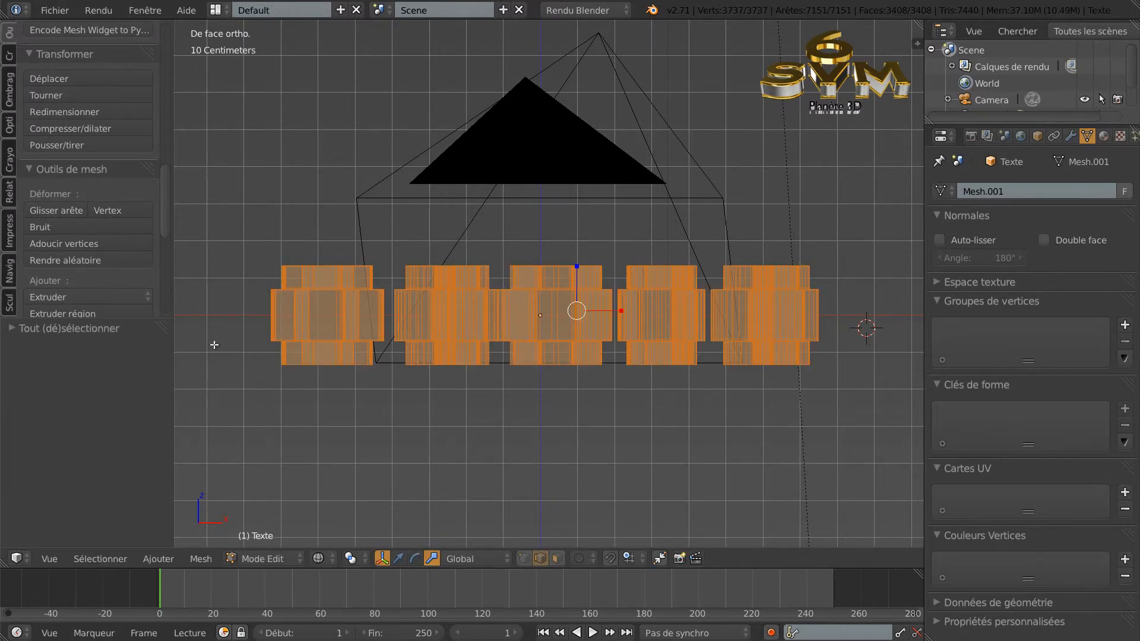
pyautogui.click(200, 559)
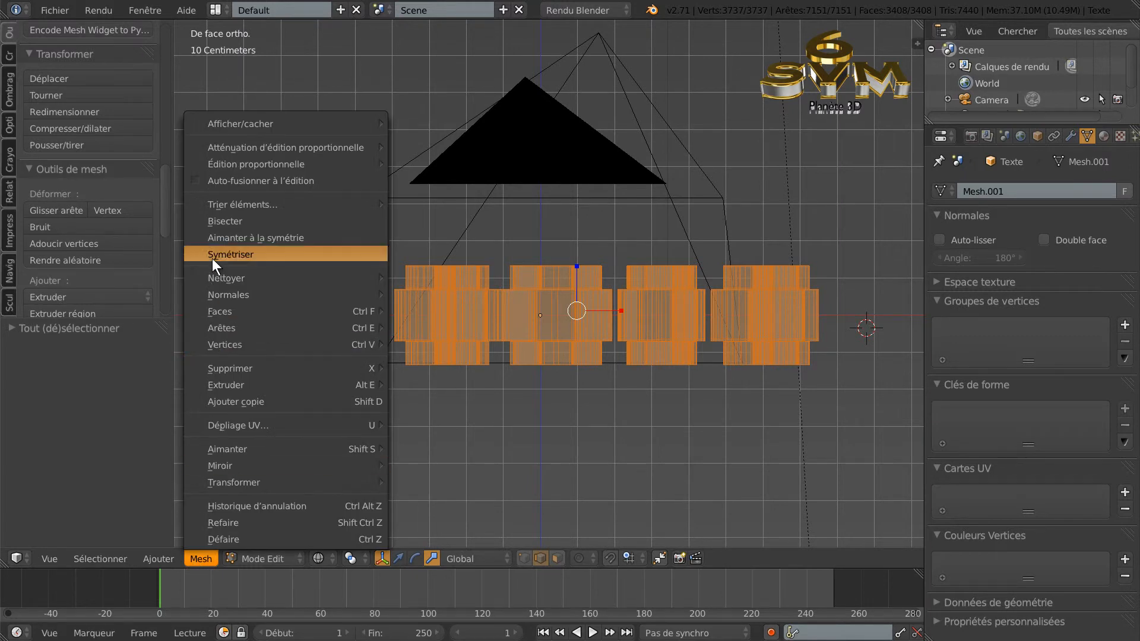
pyautogui.click(229, 223)
pyautogui.moveTo(232, 352); pyautogui.dragTo(857, 353)
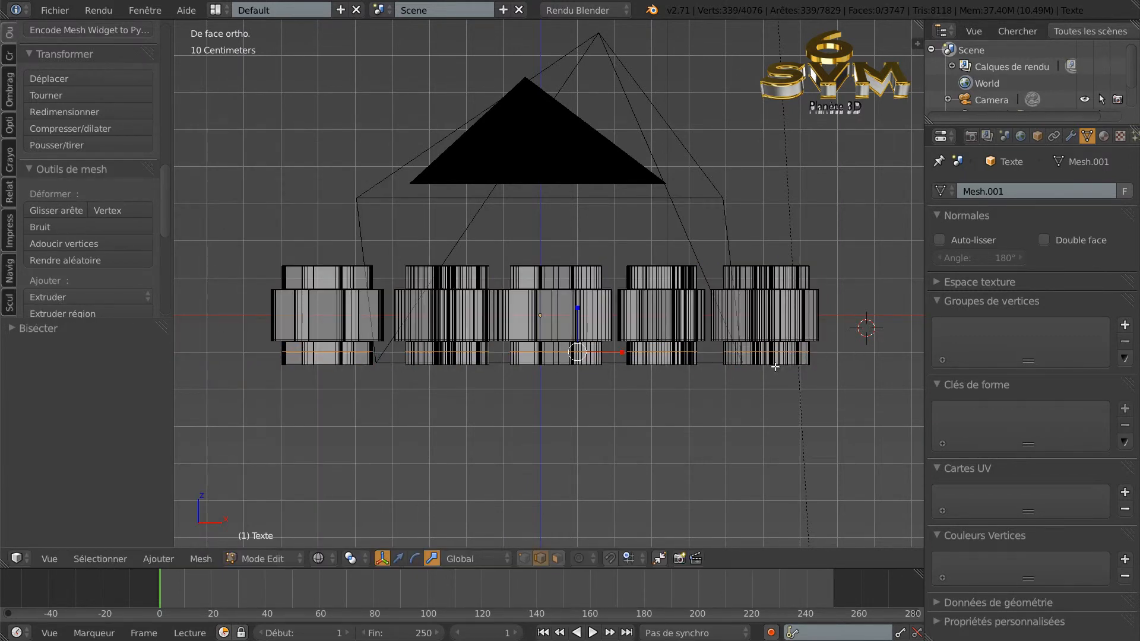
pyautogui.click(65, 209)
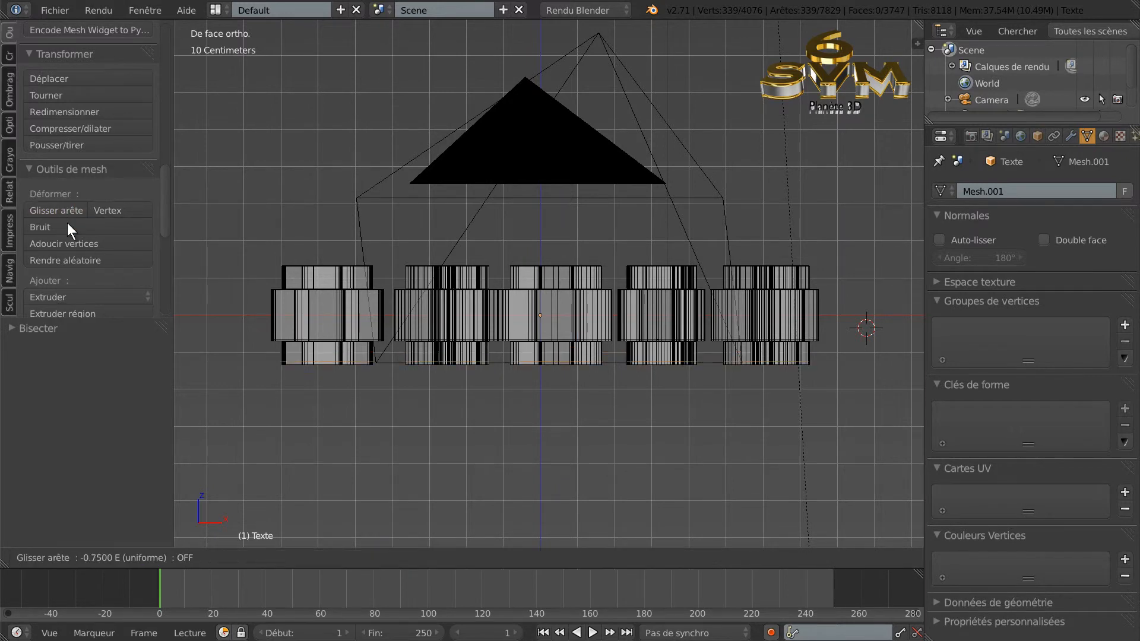
pyautogui.click(69, 220)
# Align the camera to a perspective view of the text's front, render the scene and close the render.
pyautogui.moveTo(799, 222); pyautogui.dragTo(796, 266, button='middle')
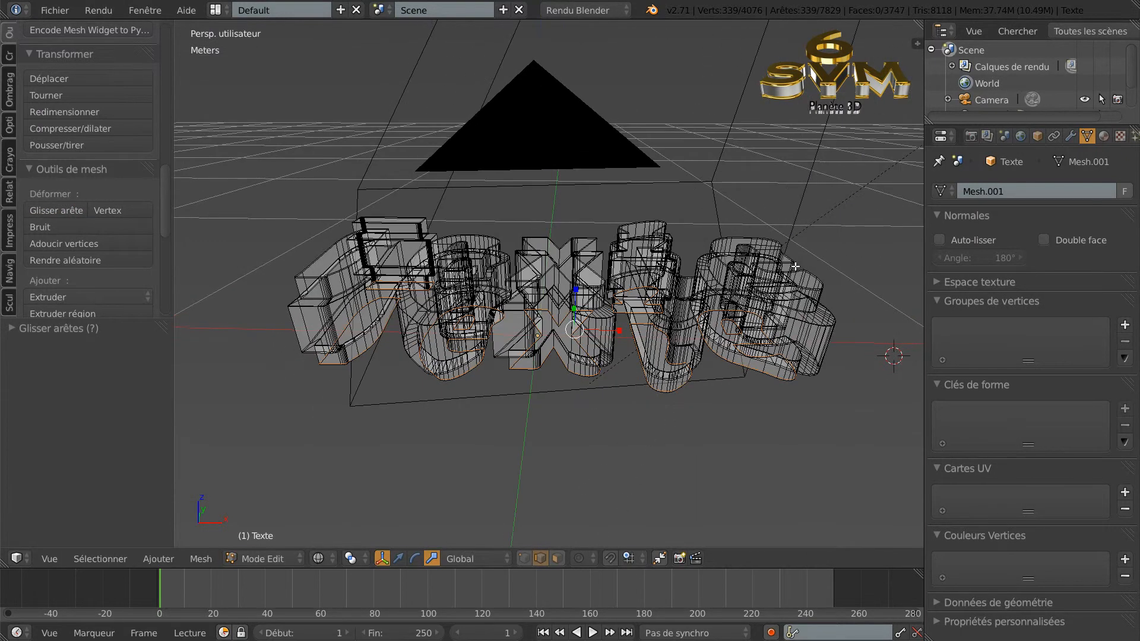
pyautogui.press('ctrl+alt+KP_0')
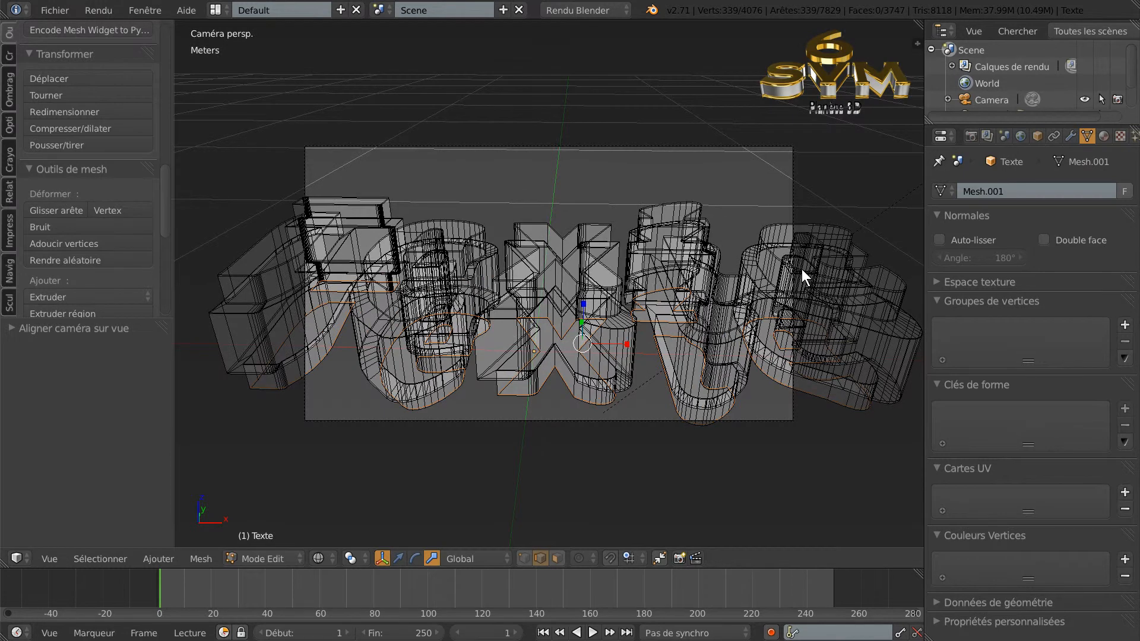
pyautogui.press('F12')
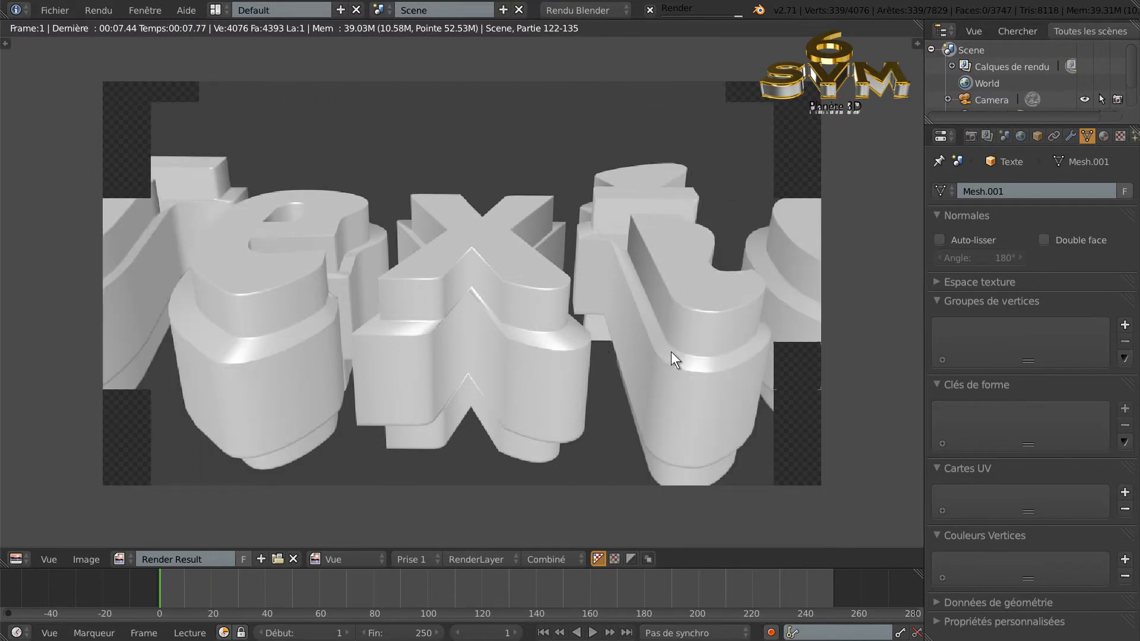
pyautogui.press('Escape')
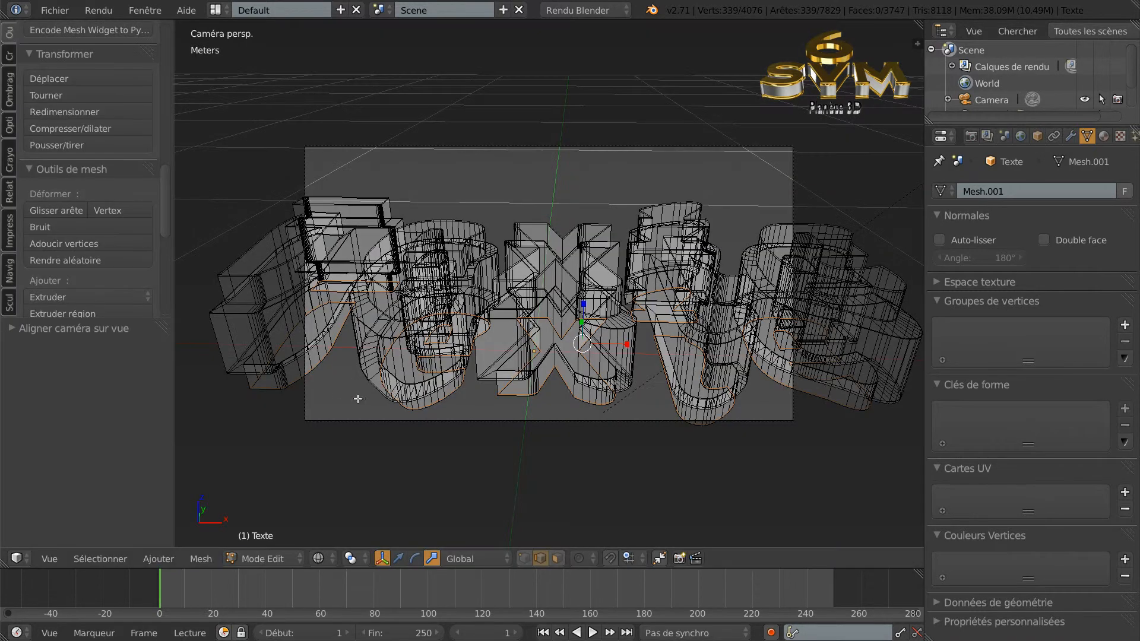
# Display the text in solid shading, zoom in on the first letter and clear the mesh selection.
pyautogui.press('a')
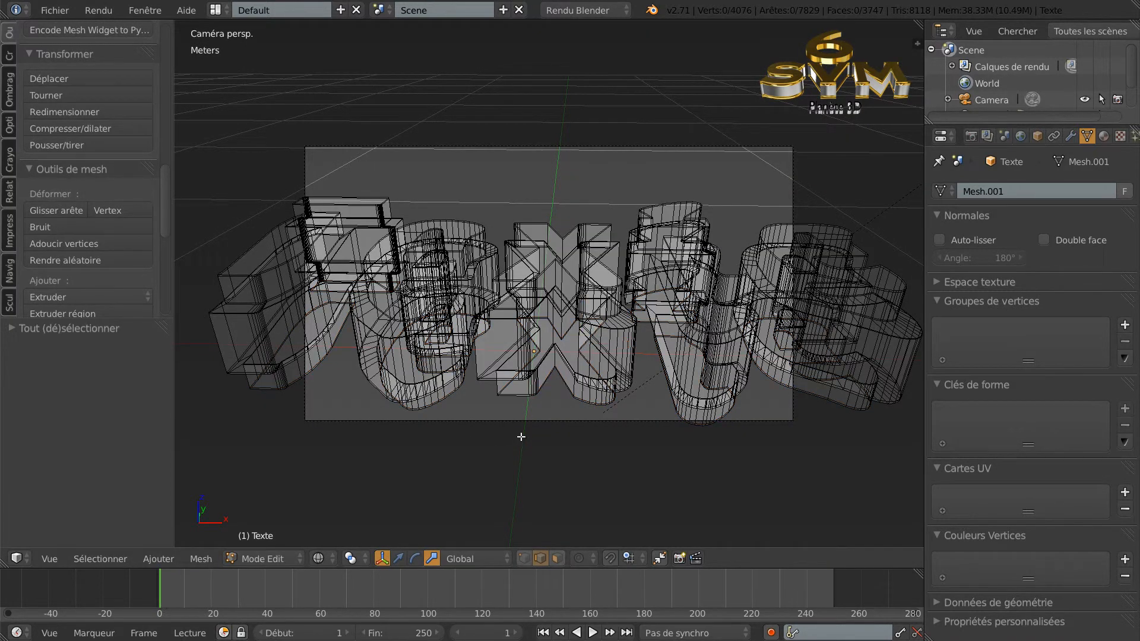
pyautogui.press('a')
pyautogui.press('a')
pyautogui.moveTo(541, 424)
pyautogui.mouseDown(button='middle')
pyautogui.moveTo(588, 425)
pyautogui.moveTo(559, 430)
pyautogui.mouseUp(button='middle')
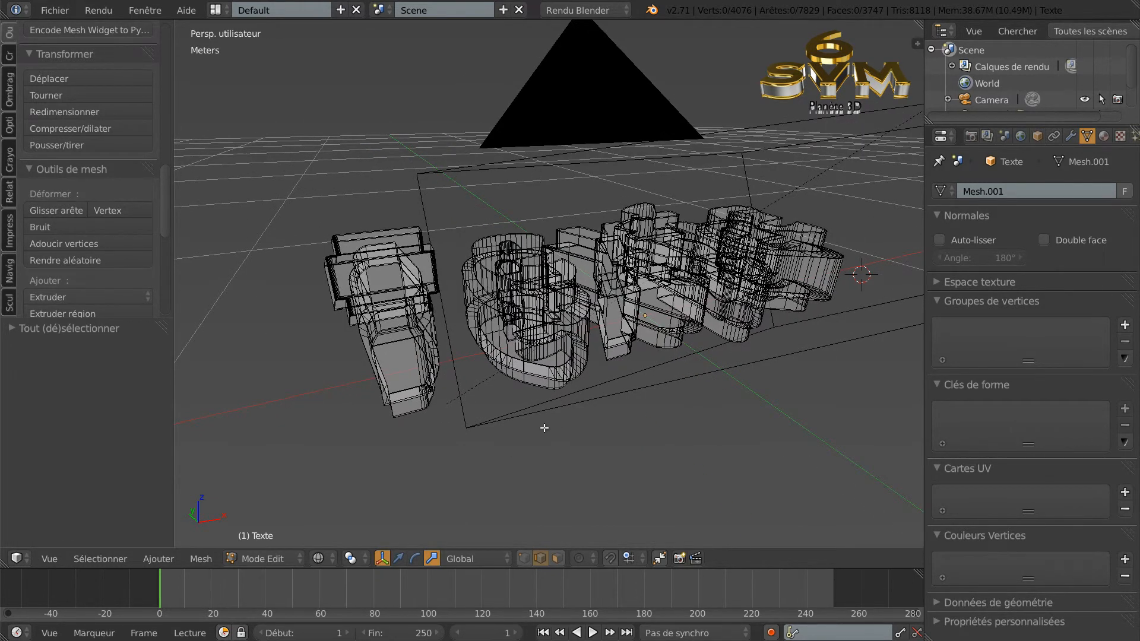
pyautogui.press('a')
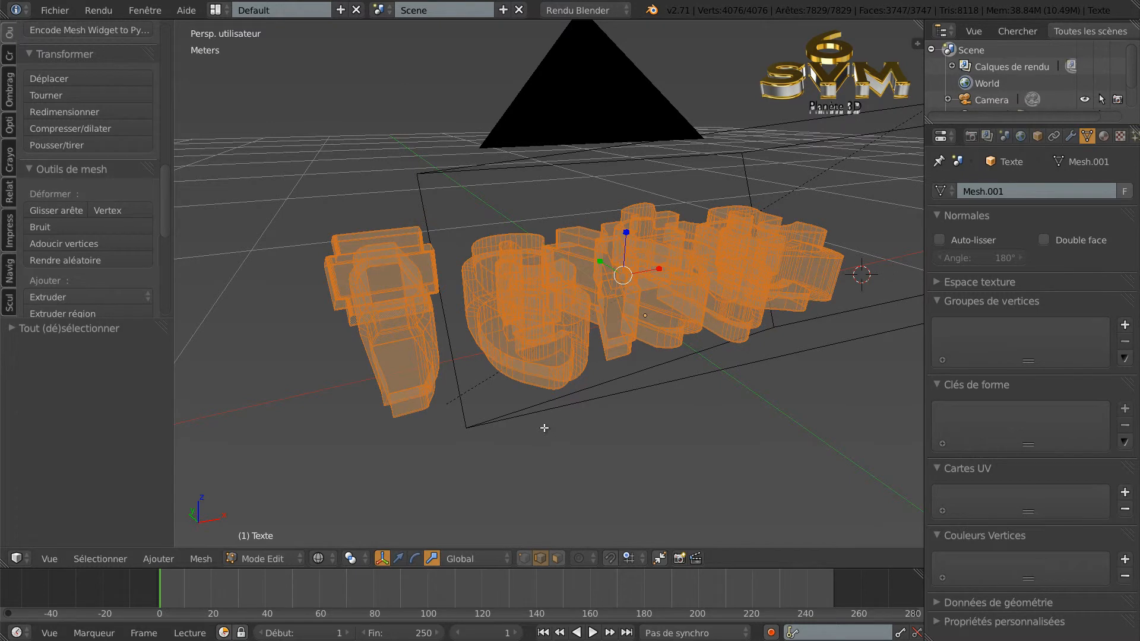
pyautogui.press('z')
pyautogui.moveTo(550, 414)
pyautogui.mouseDown(button='middle')
pyautogui.moveTo(453, 400)
pyautogui.moveTo(557, 431)
pyautogui.mouseUp(button='middle')
pyautogui.scroll(1, 517, 408)
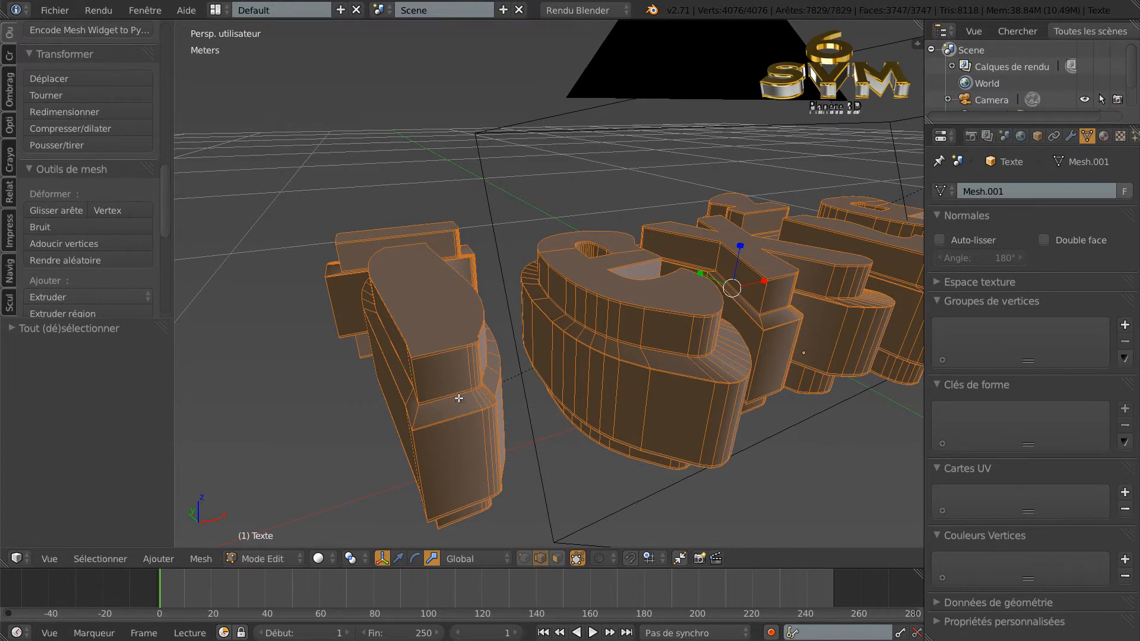
pyautogui.press('a')
# Add two loop cuts on the T's upper ledge, one slid to its outer edge and one to its inner edge.
pyautogui.hotkey('ctrl', 'r')
pyautogui.click(485, 396)
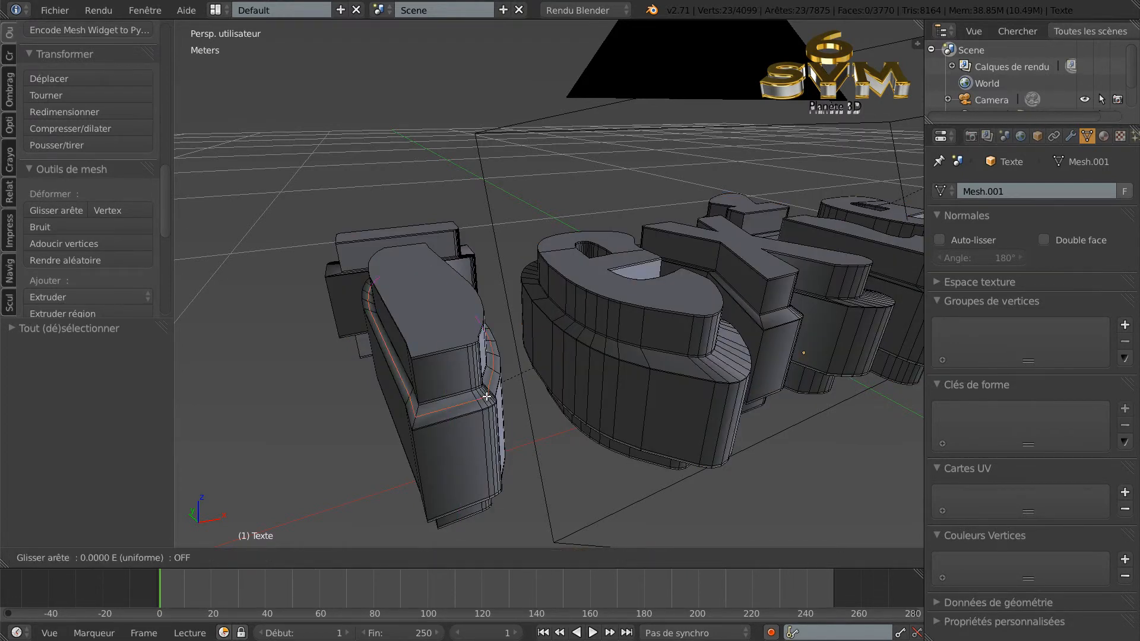
pyautogui.click(491, 393)
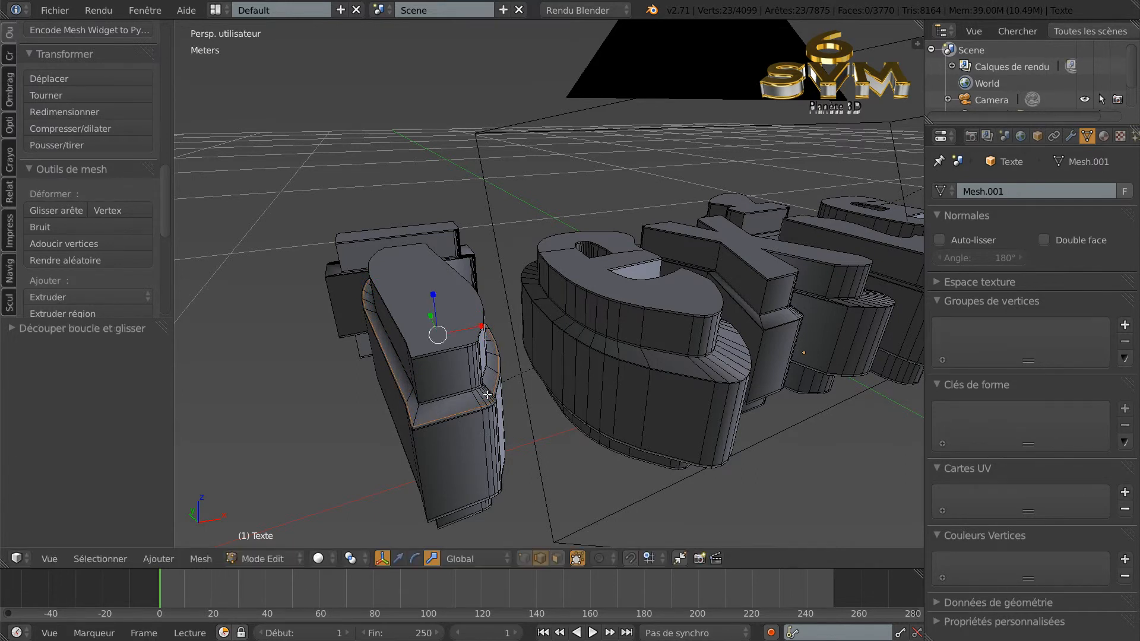
pyautogui.hotkey('ctrl', 'r')
pyautogui.click(487, 394)
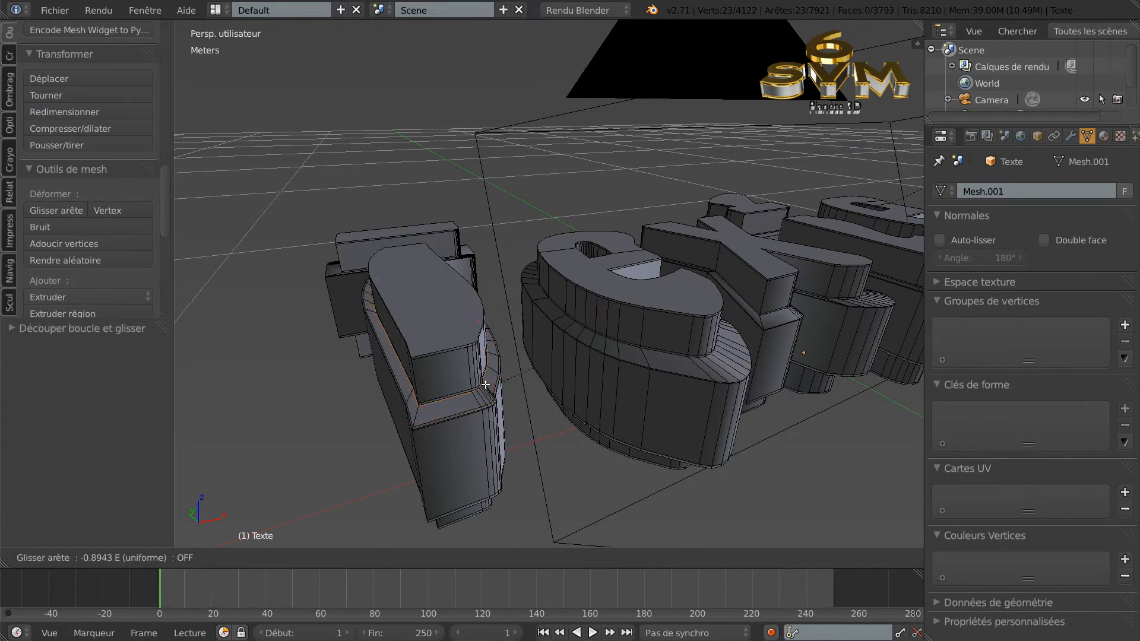
pyautogui.click(485, 385)
# Add two loop cuts on the first e's upper ledge, one slid to its inner edge and one to its outer edge.
pyautogui.hotkey('ctrl', 'r')
pyautogui.click(718, 367)
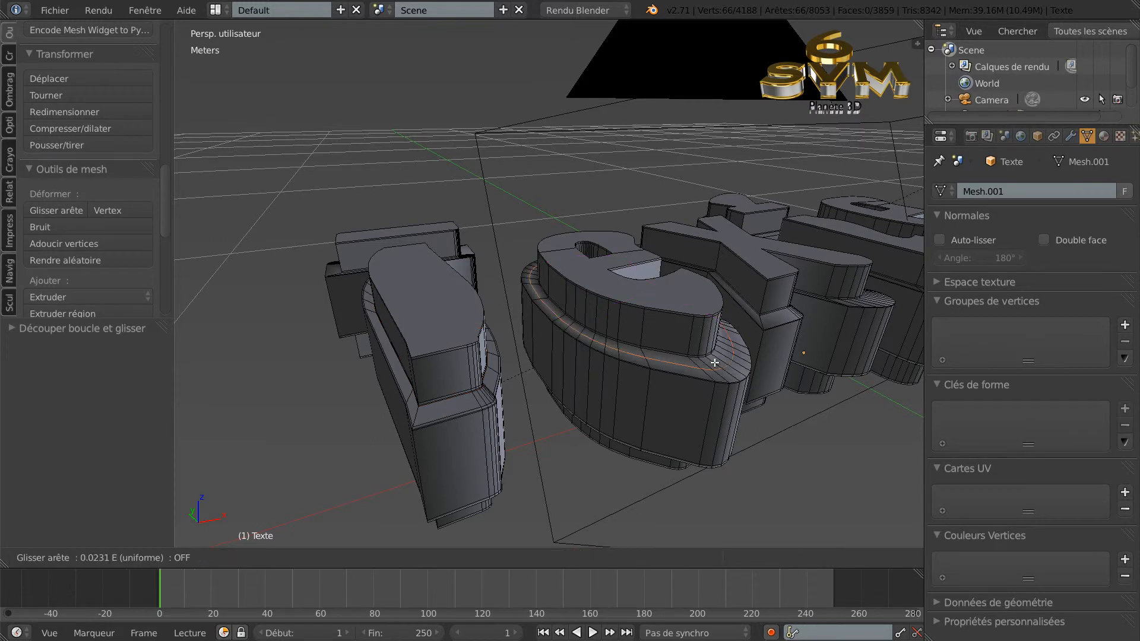
pyautogui.click(708, 353)
pyautogui.hotkey('ctrl', 'r')
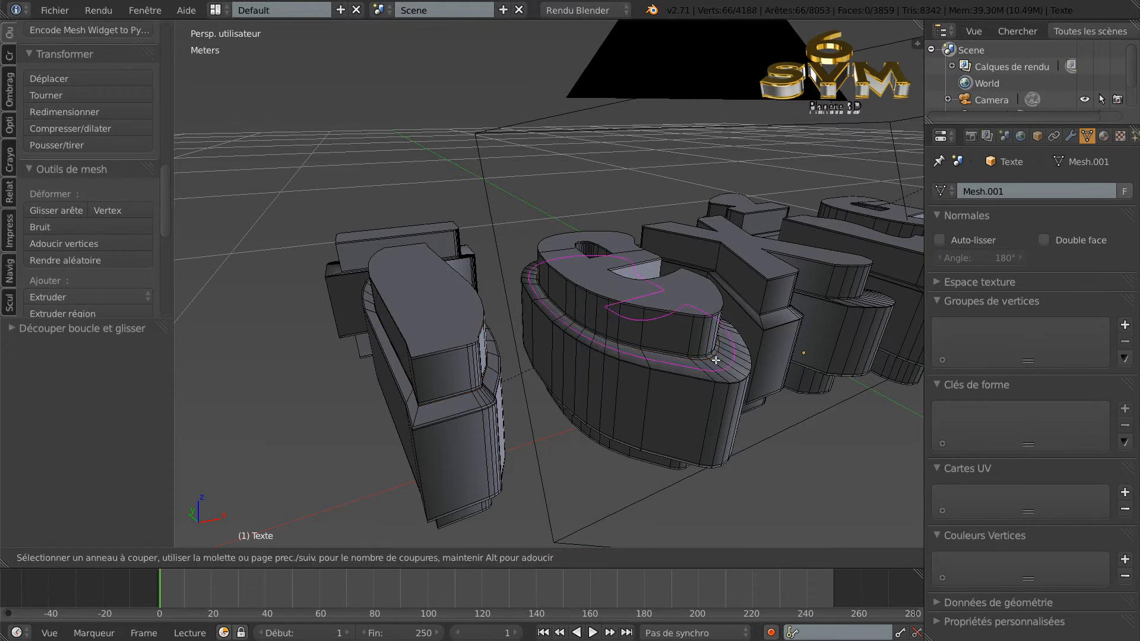
pyautogui.click(720, 371)
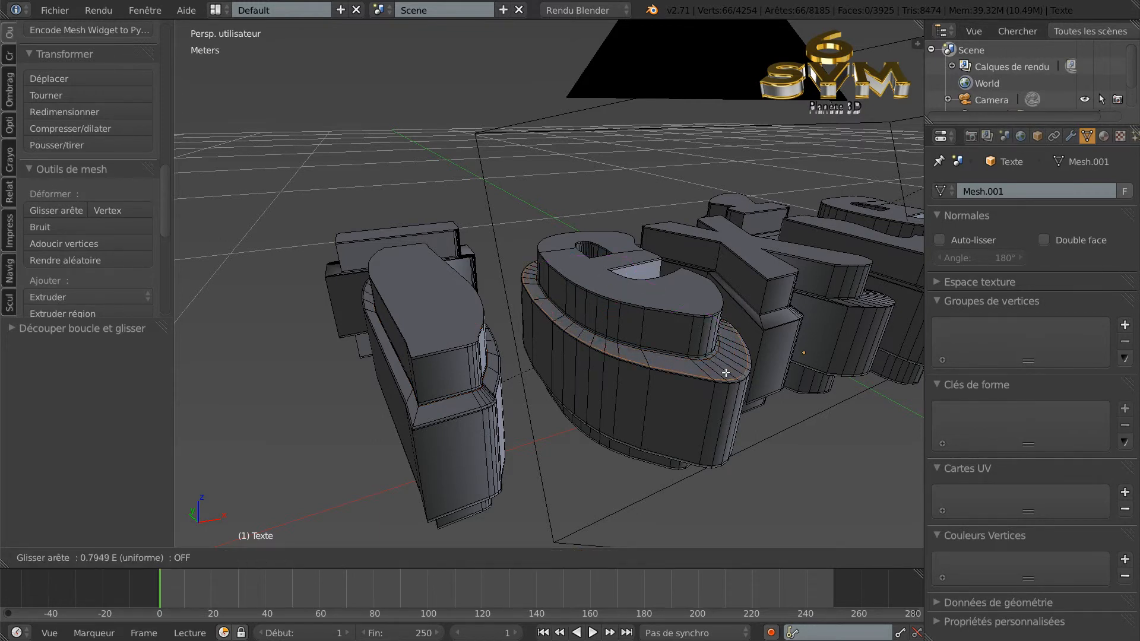
pyautogui.click(726, 375)
# Add two loop cuts on the x's upper ledge, one slid toward the inner edge and one toward the outer edge.
pyautogui.moveTo(793, 401); pyautogui.dragTo(745, 409, button='middle')
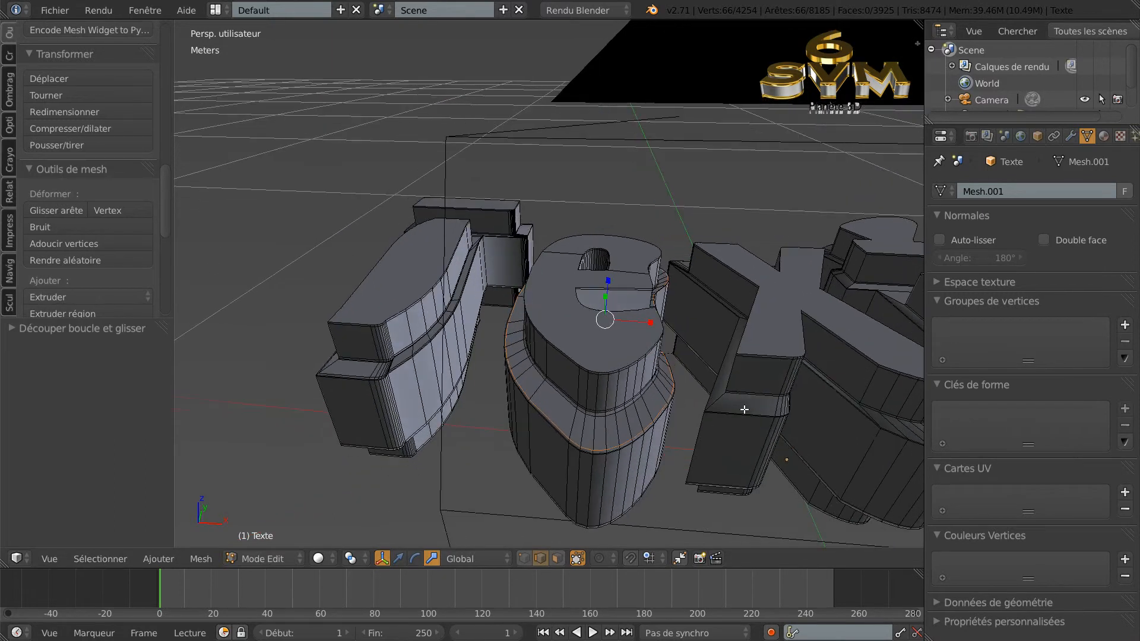
pyautogui.hotkey('ctrl', 'r')
pyautogui.click(779, 402)
pyautogui.click(778, 401)
pyautogui.hotkey('ctrl', 'r')
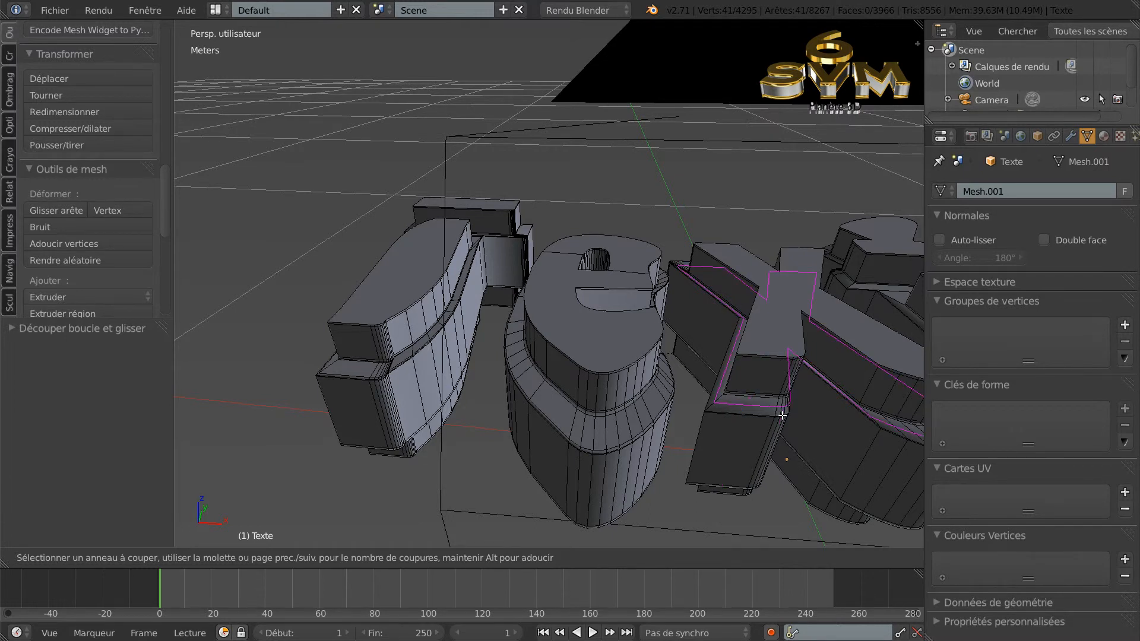
pyautogui.click(782, 416)
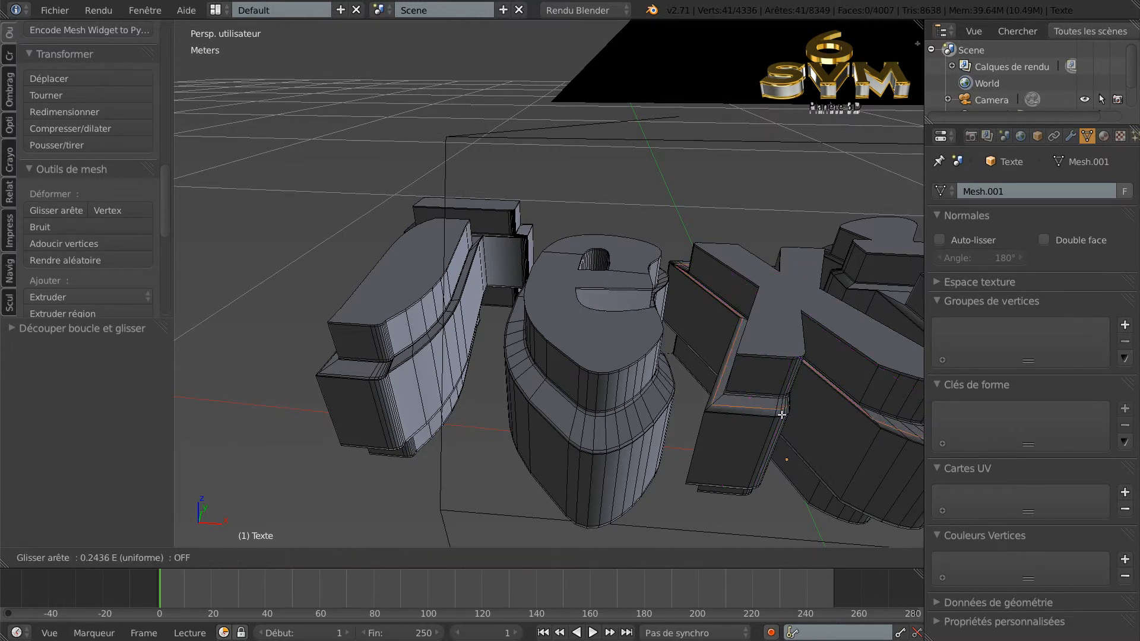
pyautogui.click(782, 415)
# Add two loop cuts on the lowercase t's upper ledge, one slid to its outer edge and one to its inner edge.
pyautogui.moveTo(843, 487); pyautogui.dragTo(667, 487, button='middle')
pyautogui.hotkey('ctrl', 'r')
pyautogui.click(822, 489)
pyautogui.click(843, 497)
pyautogui.hotkey('ctrl', 'r')
pyautogui.click(841, 492)
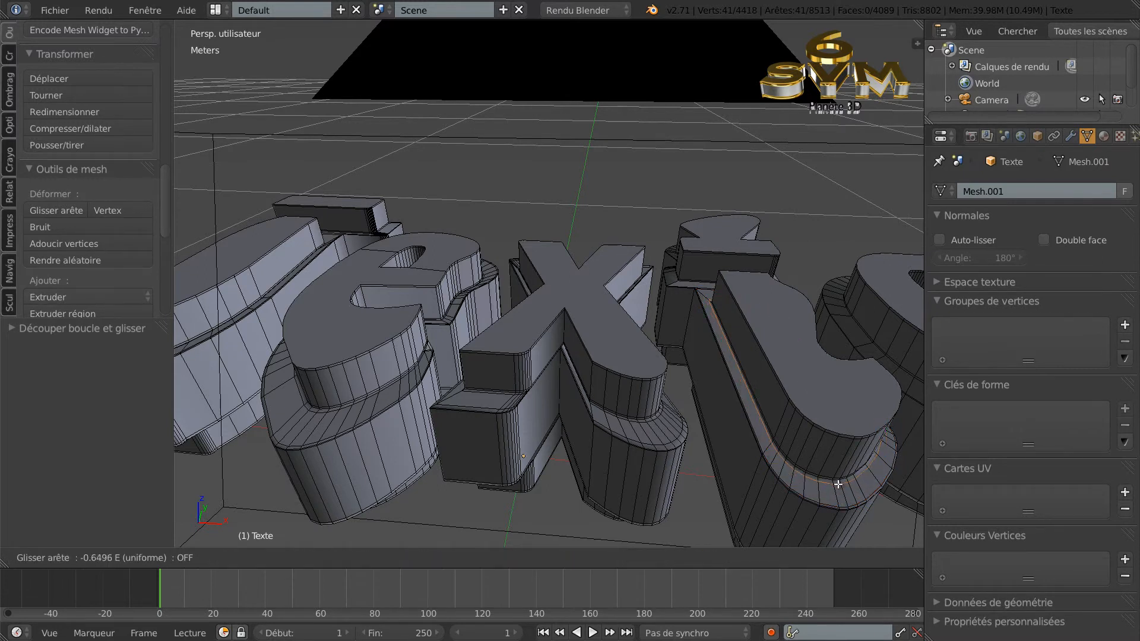
pyautogui.click(838, 484)
# Add two loop cuts on the last e's upper ledge, one slid to its inner edge and one to its outer edge.
pyautogui.moveTo(880, 479); pyautogui.dragTo(638, 479, button='middle')
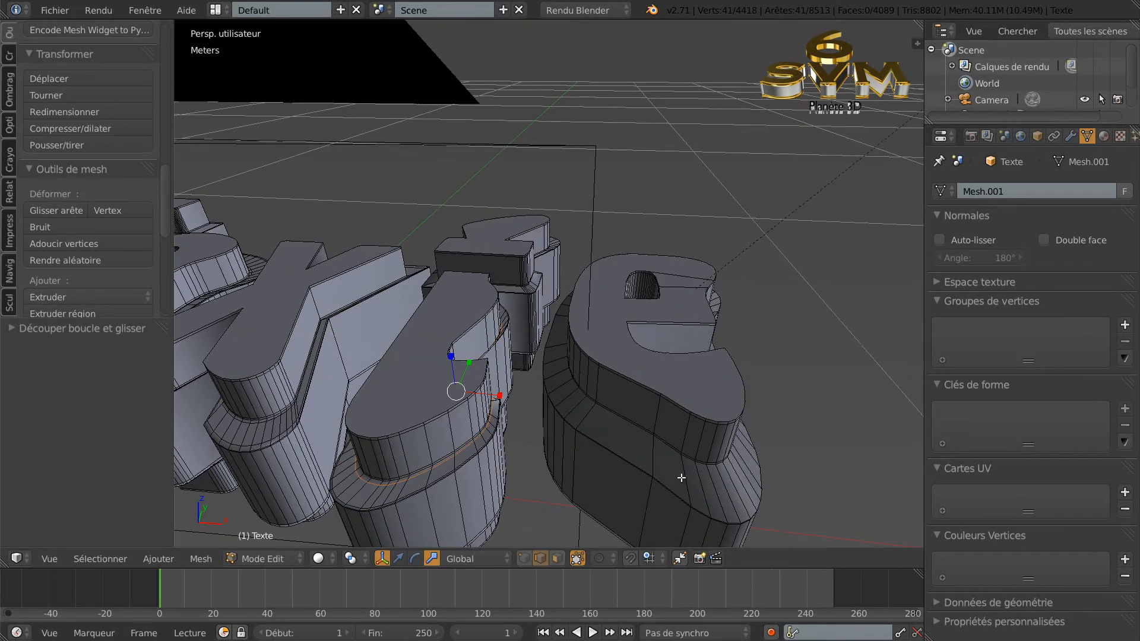
pyautogui.hotkey('ctrl', 'r')
pyautogui.click(710, 480)
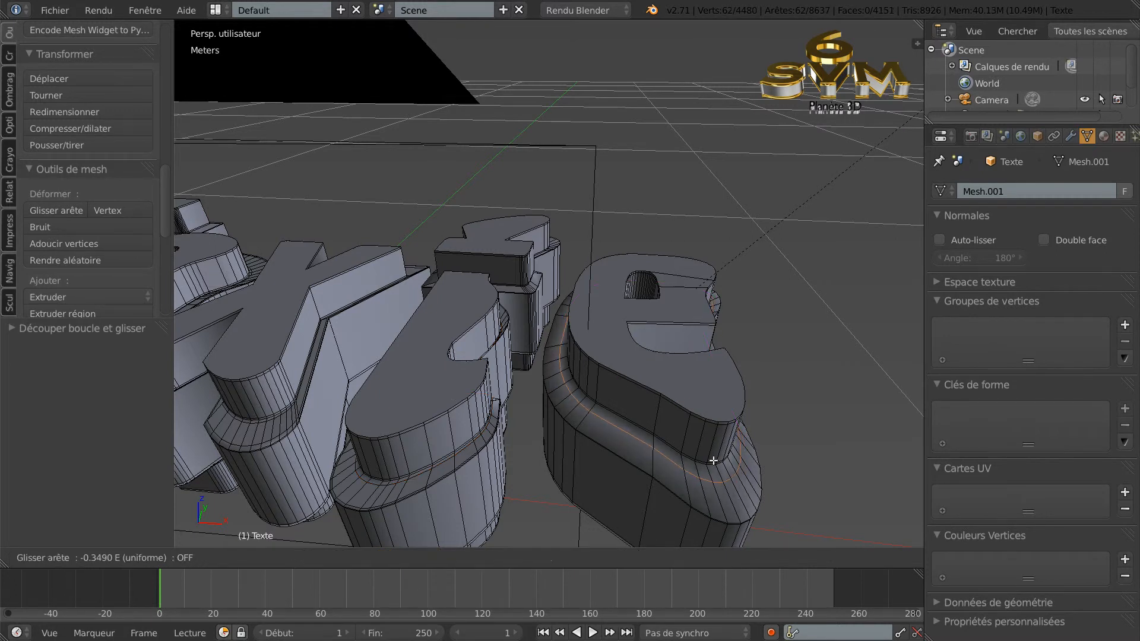
pyautogui.click(713, 451)
pyautogui.hotkey('ctrl', 'r')
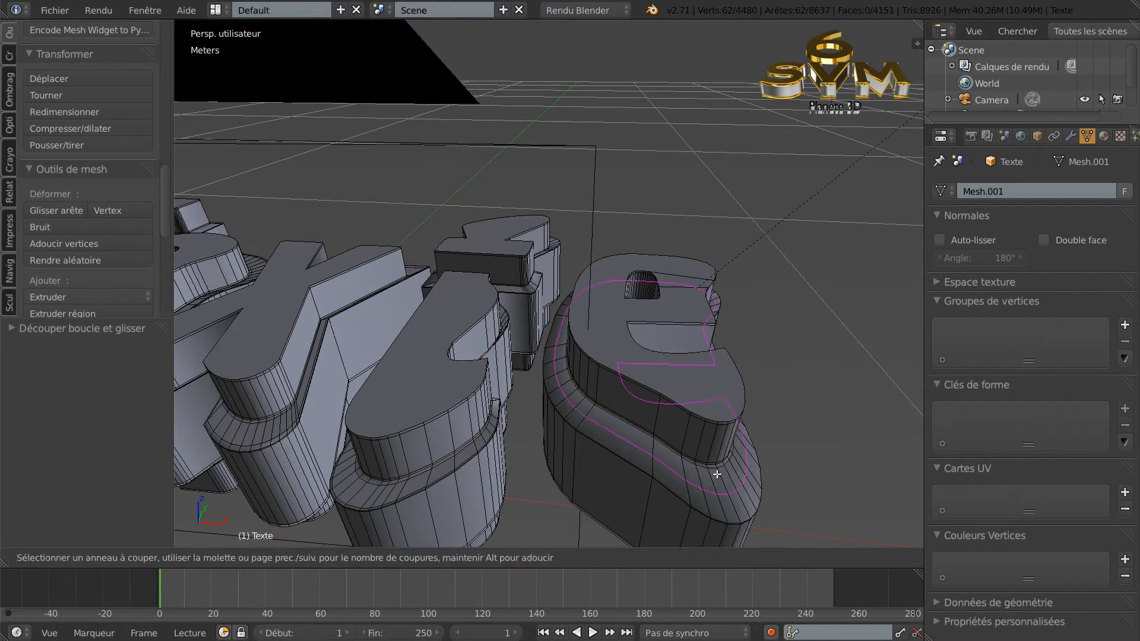
pyautogui.click(718, 480)
pyautogui.click(725, 502)
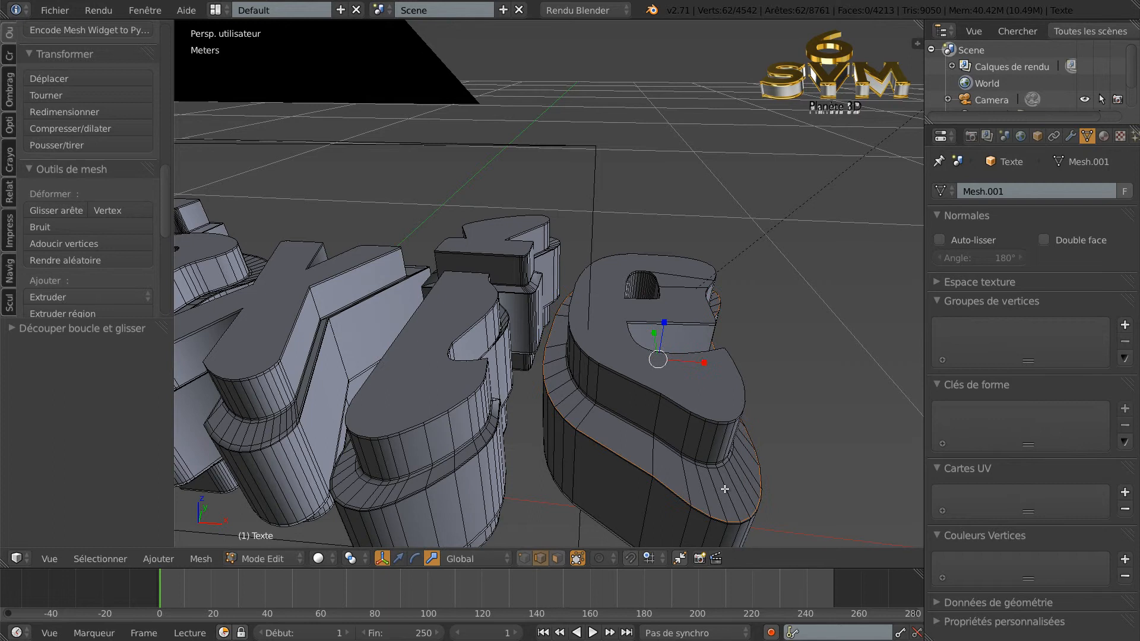
# Align the camera to an angled view of the whole text from the last letter's side and render the scene.
pyautogui.scroll(-6, 722, 475)
pyautogui.moveTo(639, 476); pyautogui.dragTo(616, 478, button='middle')
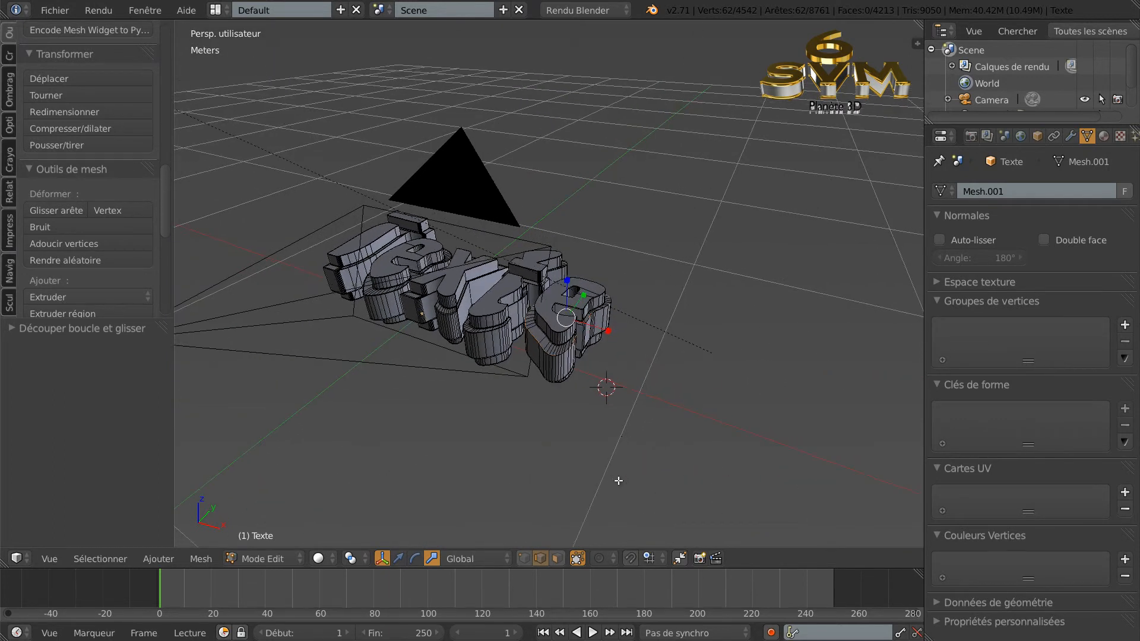
pyautogui.press('ctrl+alt+KP_0')
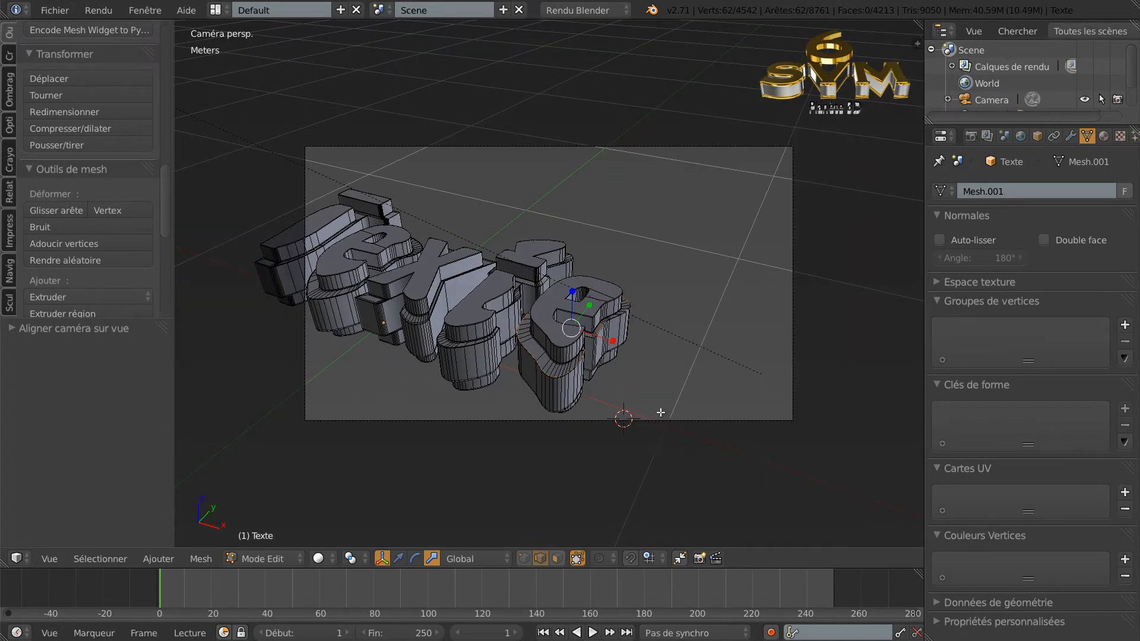
pyautogui.press('F12')
# Return to an angled perspective view of the text and switch the mesh to face selection mode.
pyautogui.moveTo(556, 390); pyautogui.dragTo(560, 368, button='middle')
pyautogui.click(557, 558)
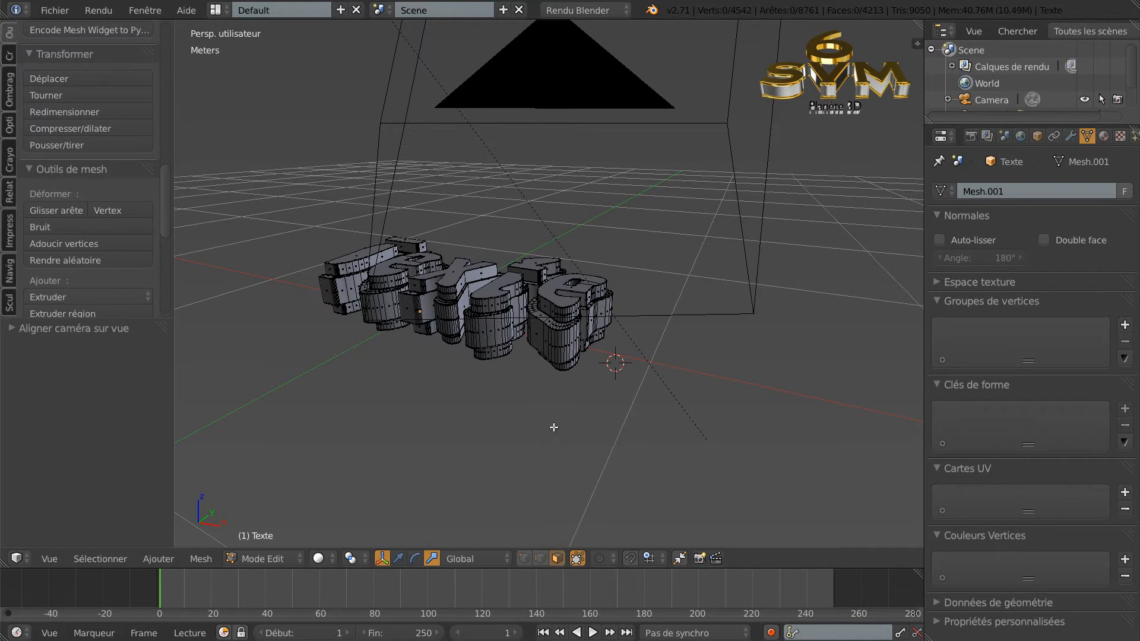
# Select the linked faces of the middle side band on every letter of the text.
pyautogui.press('l')
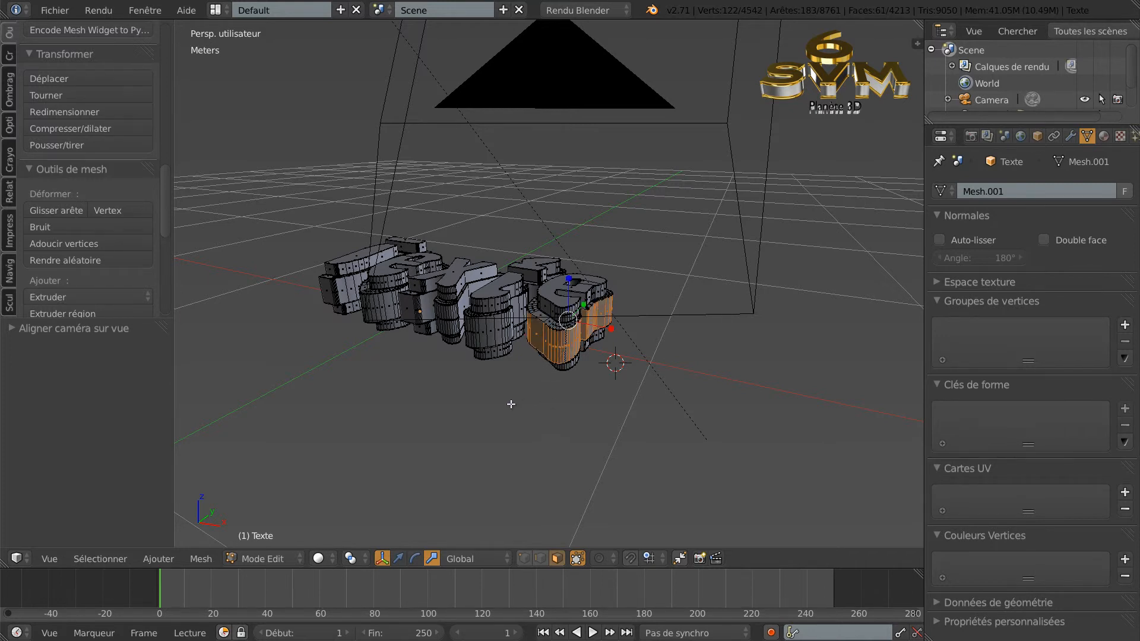
pyautogui.press('l')
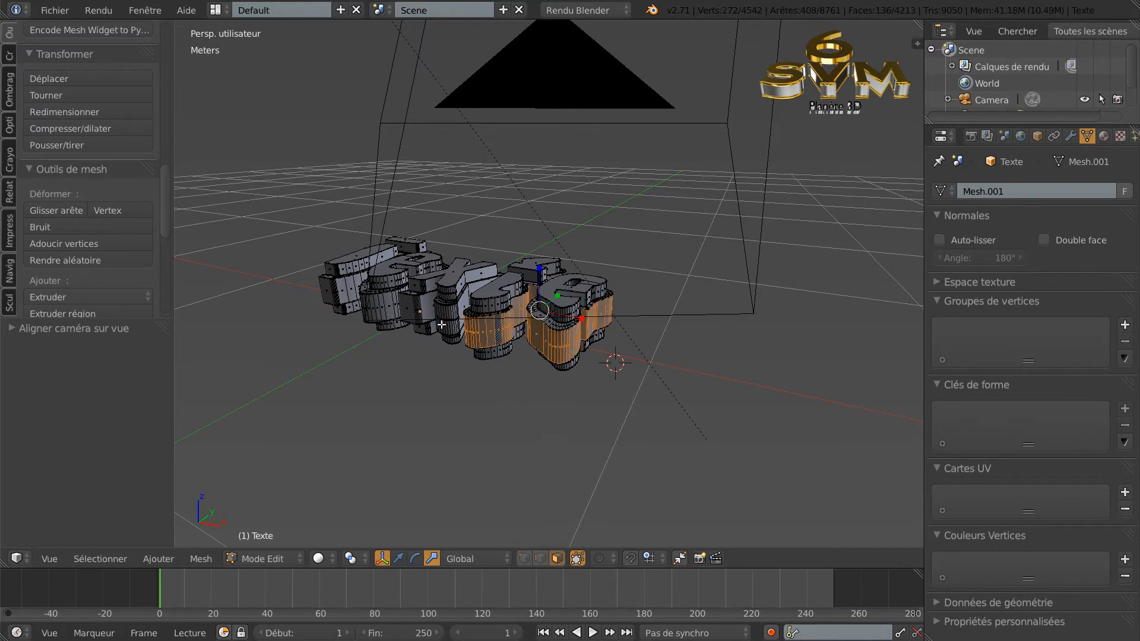
pyautogui.press('l')
pyautogui.press('l')
pyautogui.press('l')
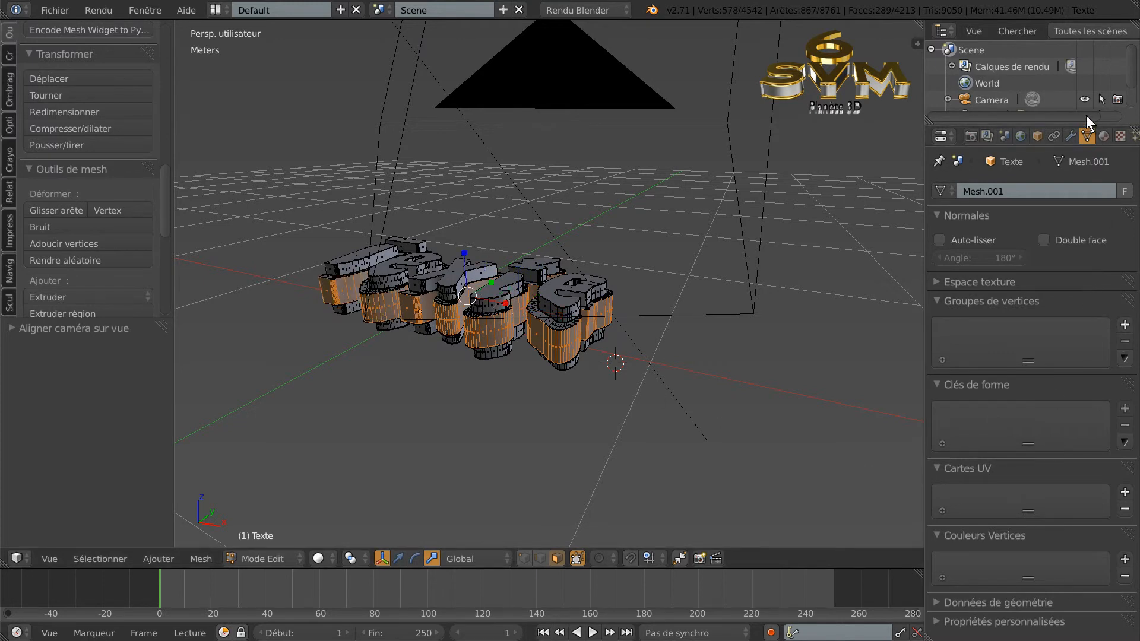
# Add two material slots, create a material with a pink diffuse colour in the second, and assign it to the selected side bands.
pyautogui.click(1104, 136)
pyautogui.click(1122, 191)
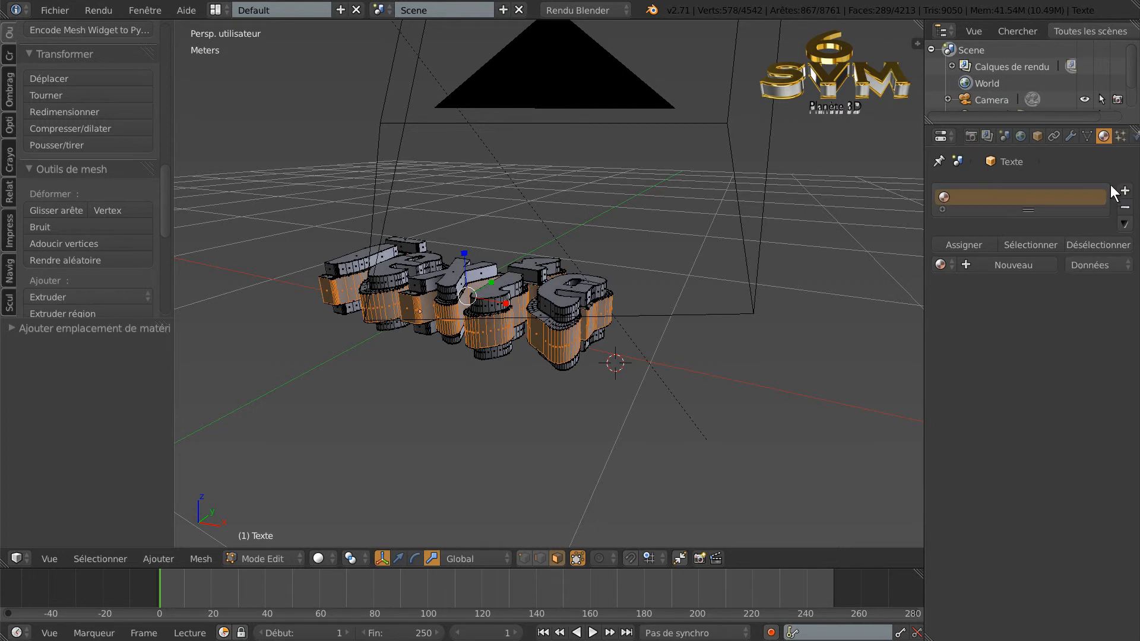
pyautogui.click(1124, 190)
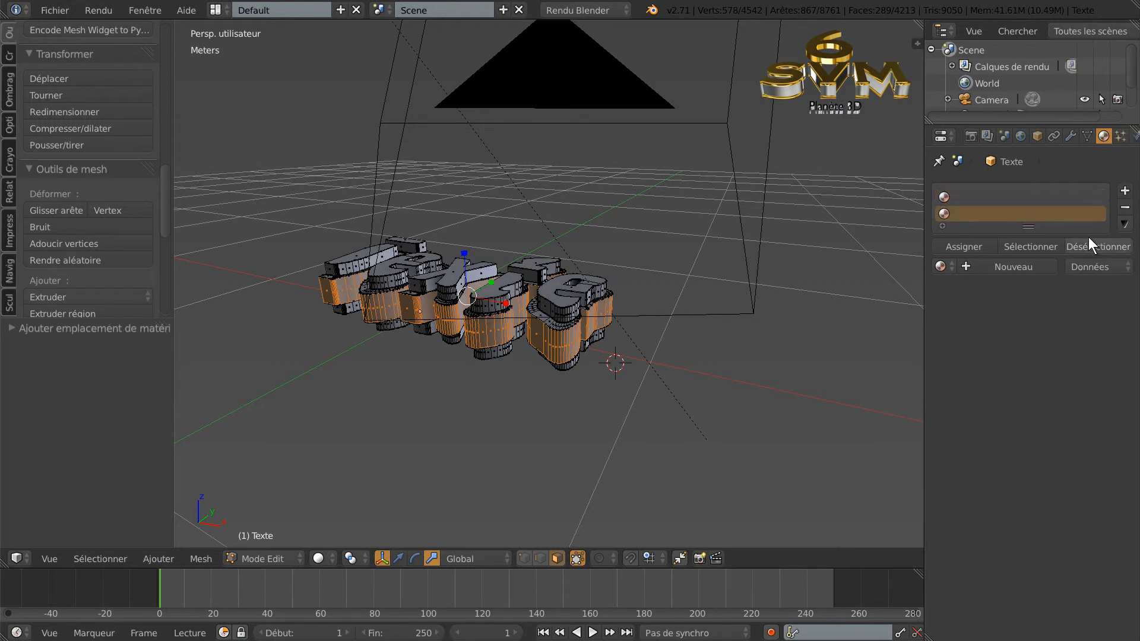
pyautogui.click(1018, 266)
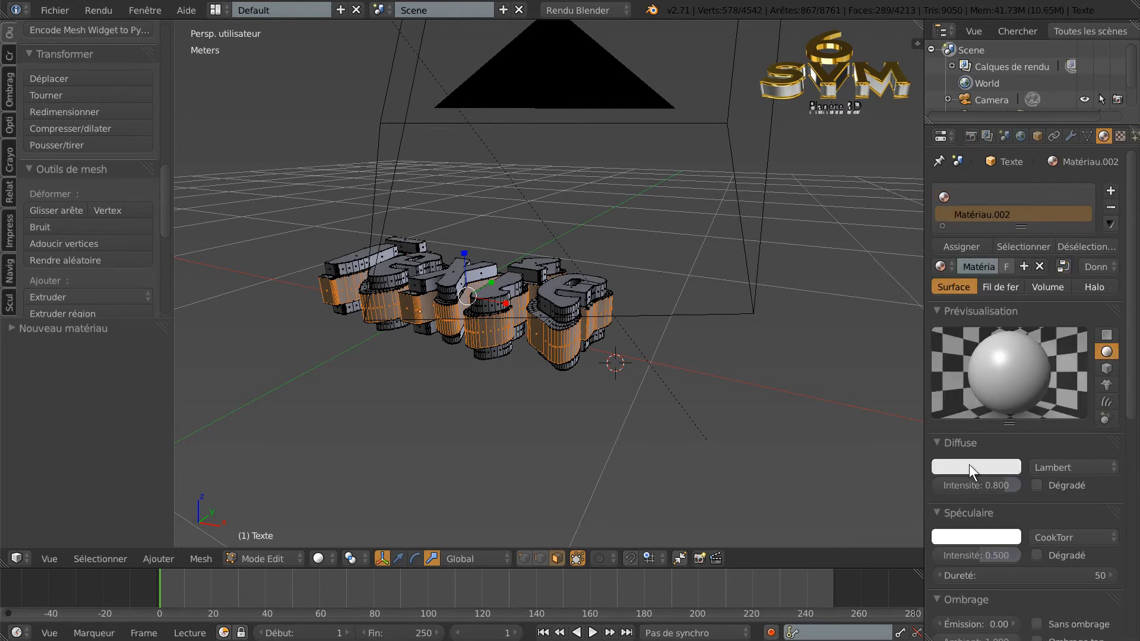
pyautogui.click(969, 465)
pyautogui.click(959, 358)
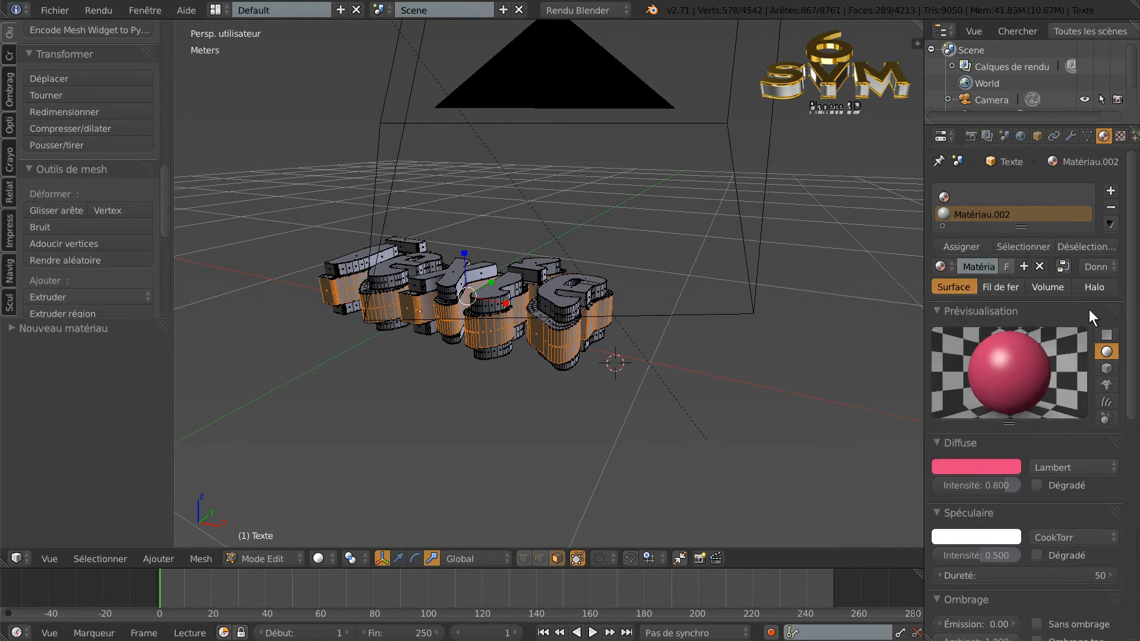
pyautogui.click(967, 244)
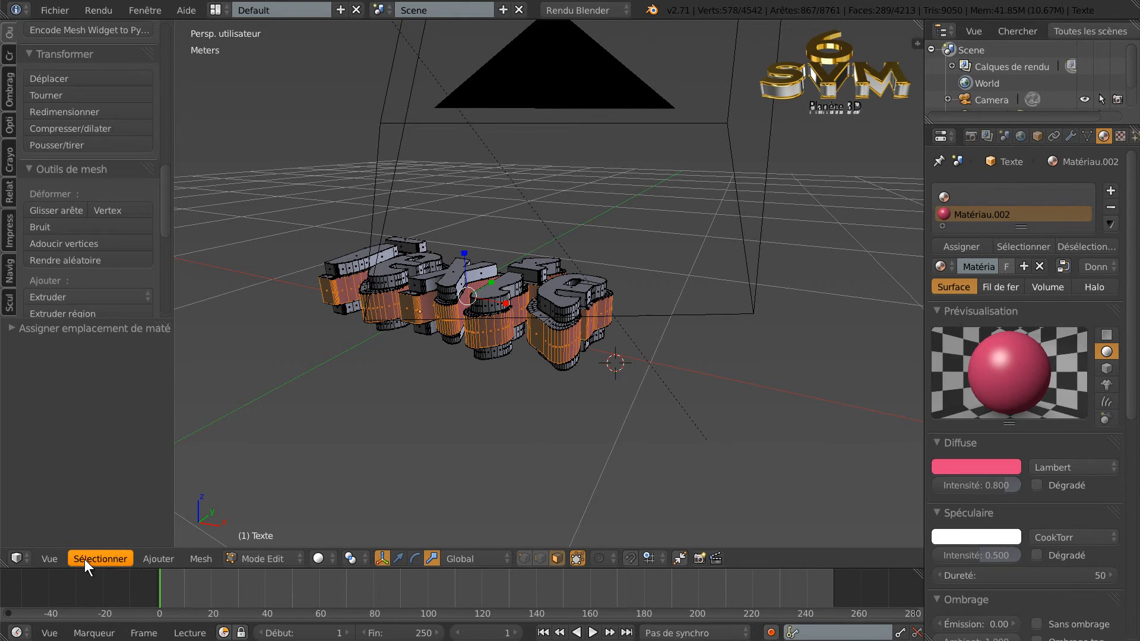
# Invert the face selection and assign it a new material with a golden-yellow diffuse colour in a third slot.
pyautogui.click(110, 561)
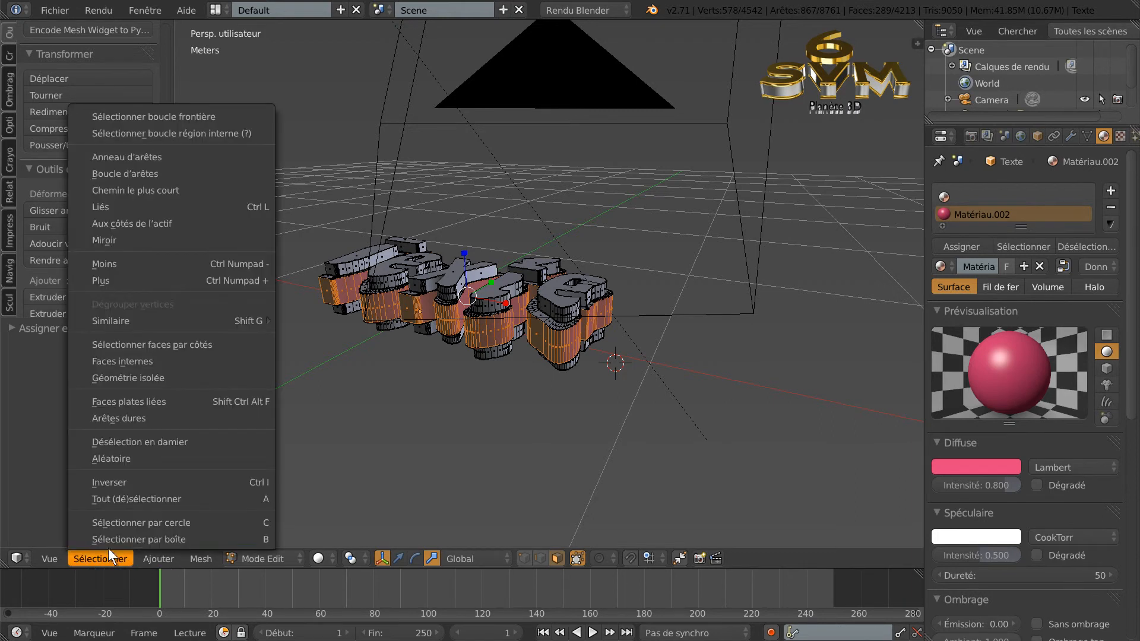
pyautogui.click(119, 484)
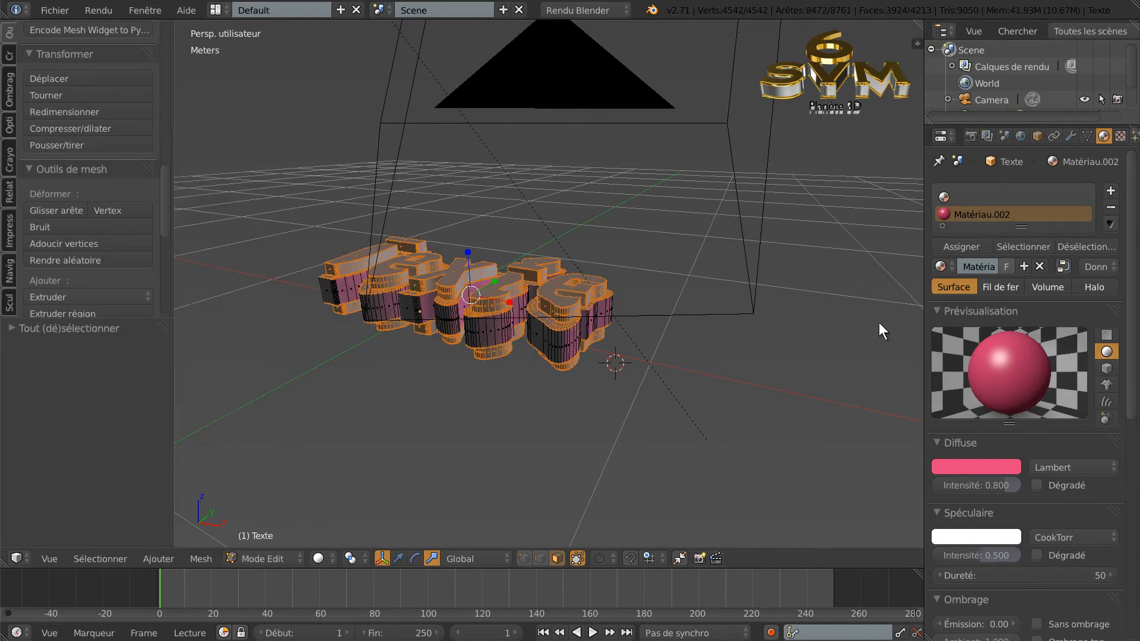
pyautogui.click(1111, 191)
pyautogui.click(1014, 285)
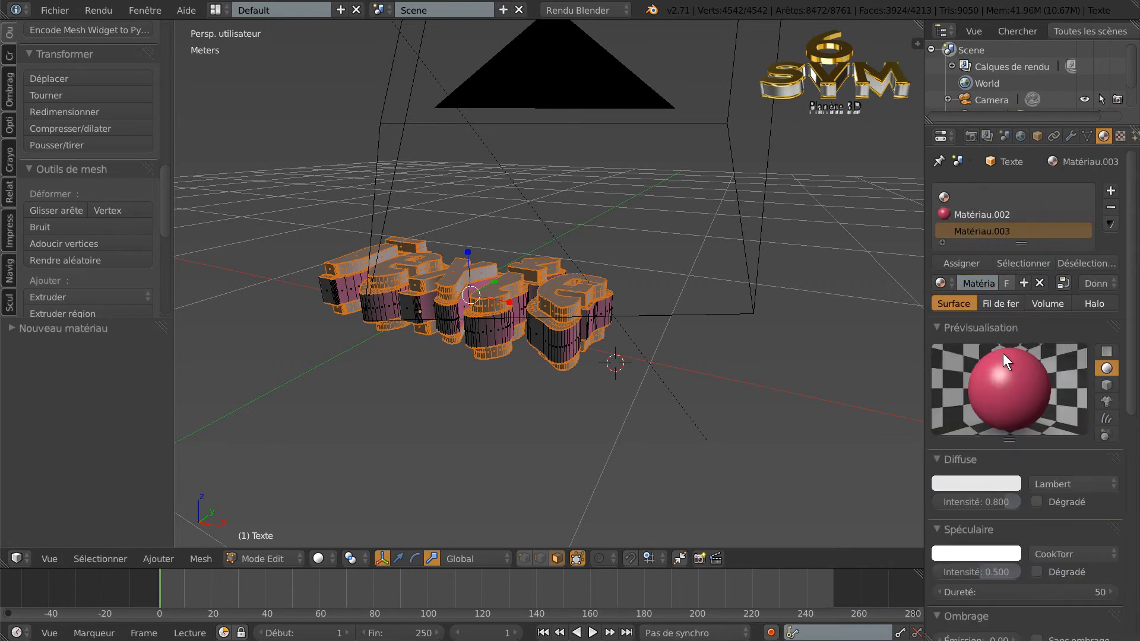
pyautogui.click(976, 484)
pyautogui.click(911, 356)
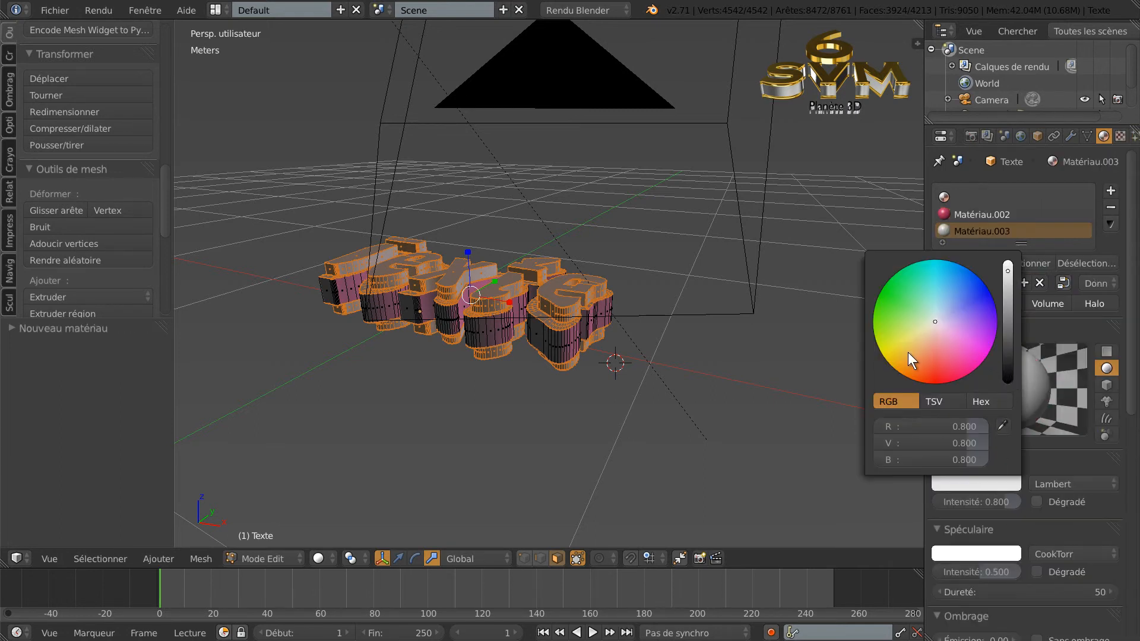
pyautogui.click(966, 261)
# Render the scene and examine the two materials on the letters at different magnifications.
pyautogui.press('F12')
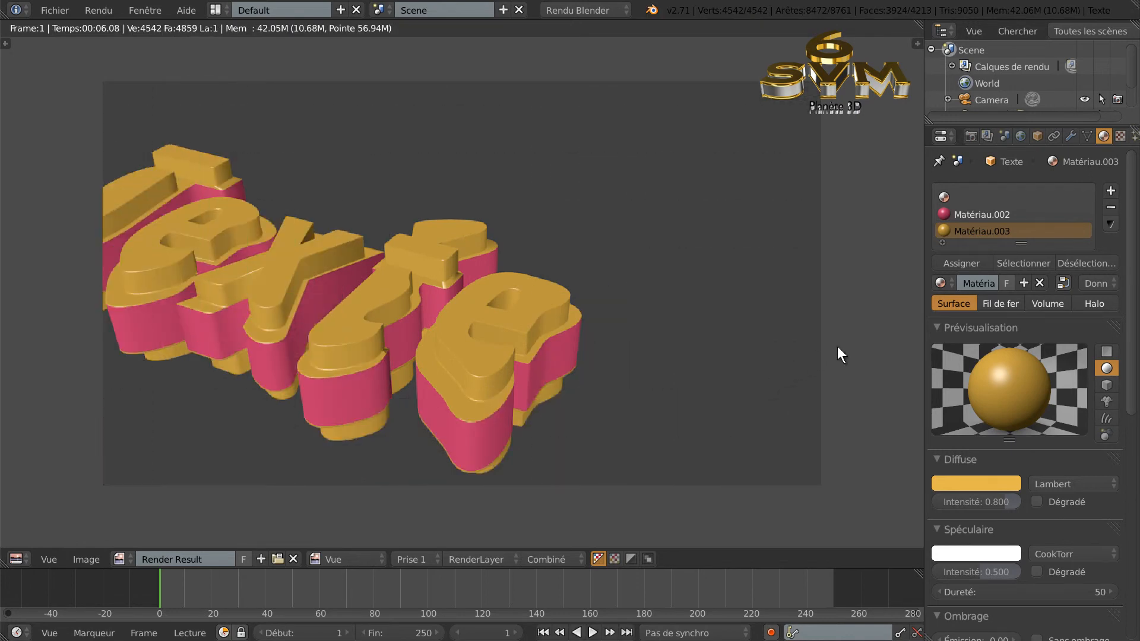
pyautogui.scroll(-2, 629, 376)
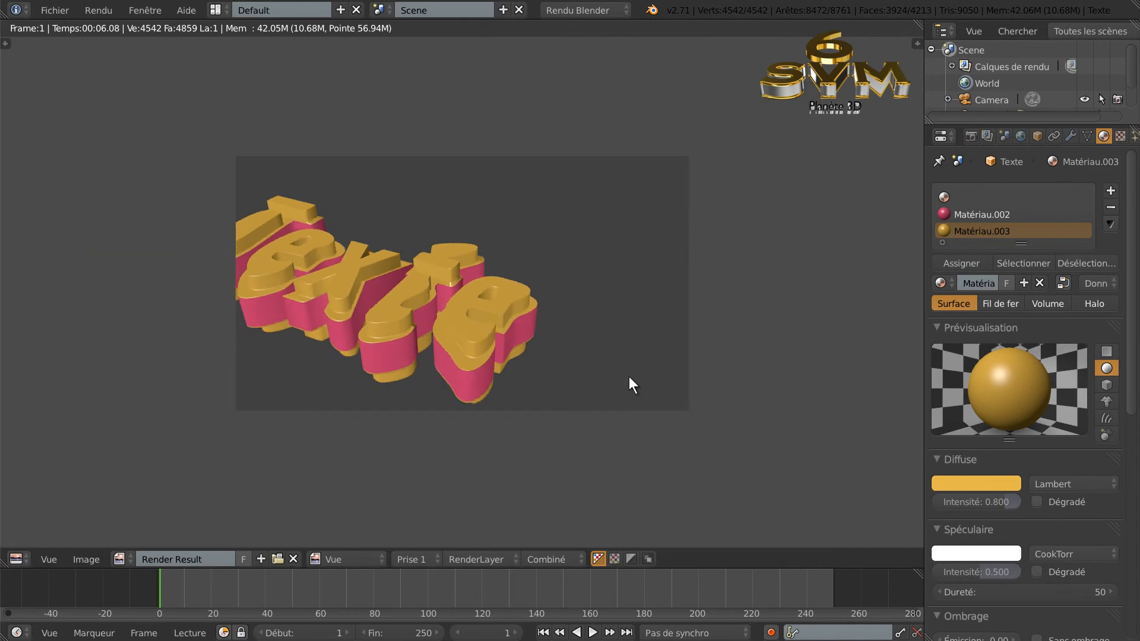
pyautogui.scroll(1, 626, 373)
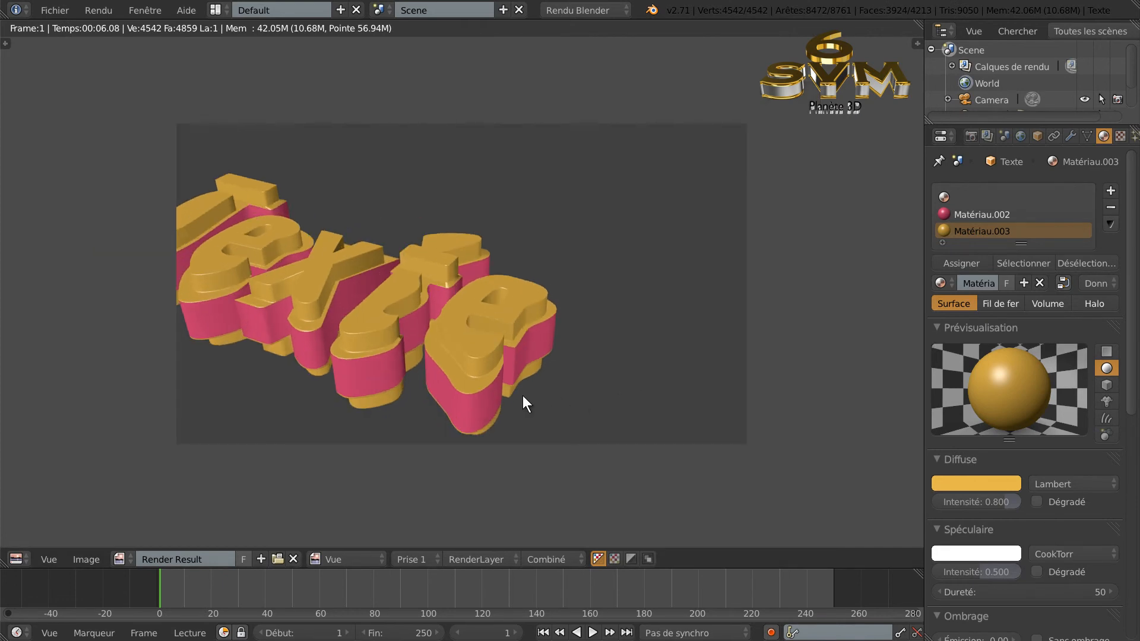
pyautogui.scroll(1, 487, 384)
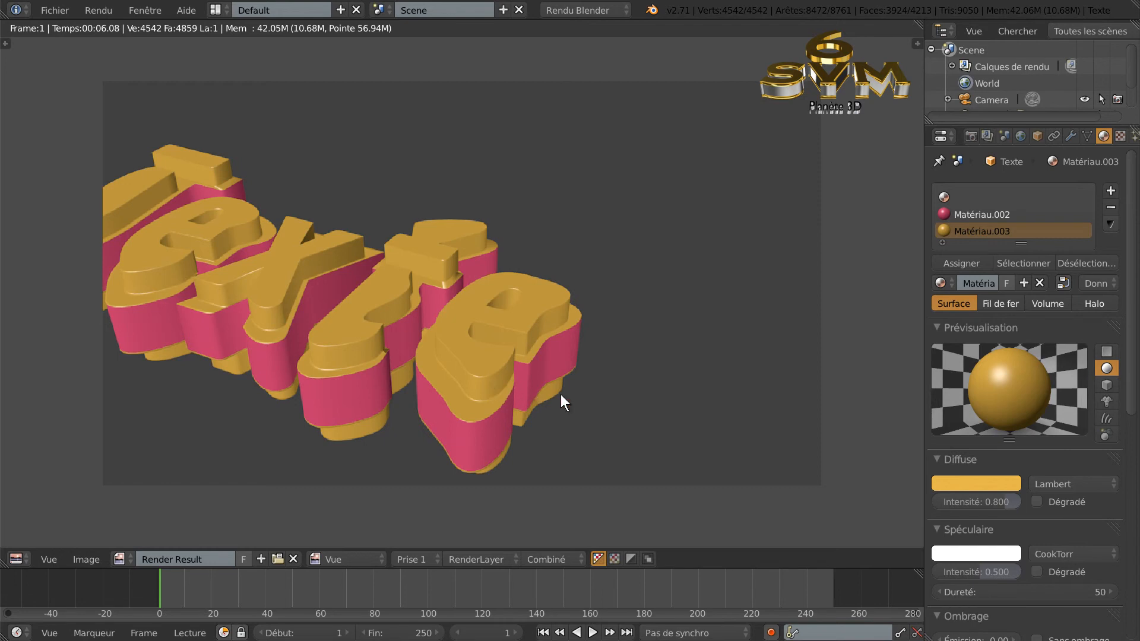
pyautogui.scroll(-2, 590, 398)
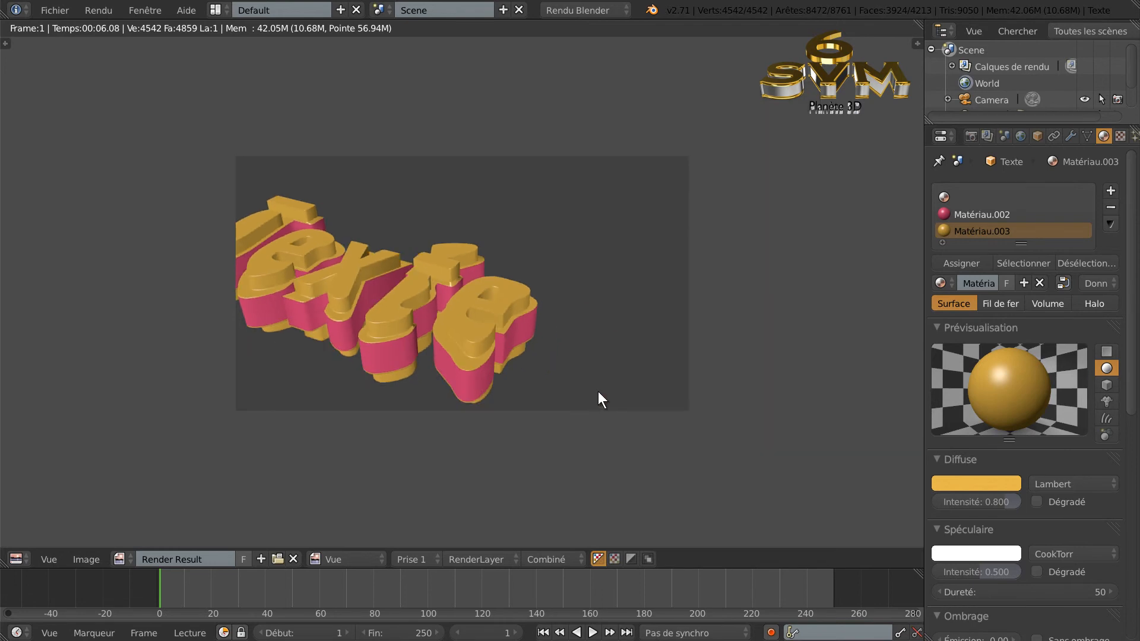
pyautogui.press('Escape')
# Widen the 3D view by narrowing the properties area, with the whole text seen closer from the front and slightly above.
pyautogui.scroll(2, 595, 414)
pyautogui.moveTo(595, 416); pyautogui.dragTo(653, 422, button='middle')
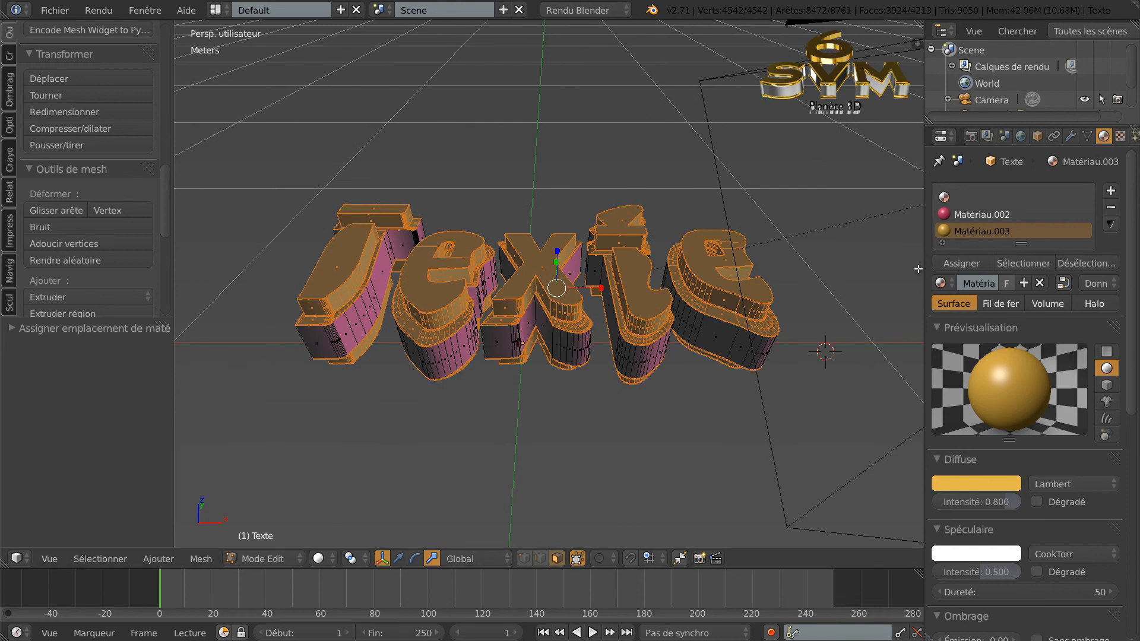
pyautogui.moveTo(923, 267); pyautogui.dragTo(1017, 268)
pyautogui.moveTo(757, 429); pyautogui.dragTo(682, 438, button='middle')
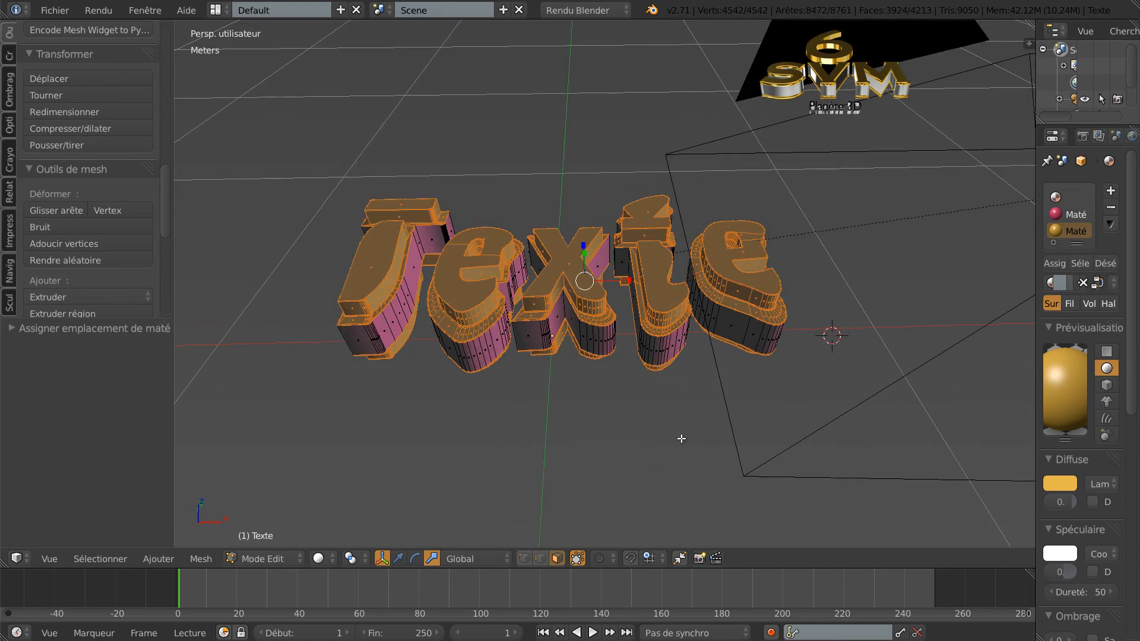